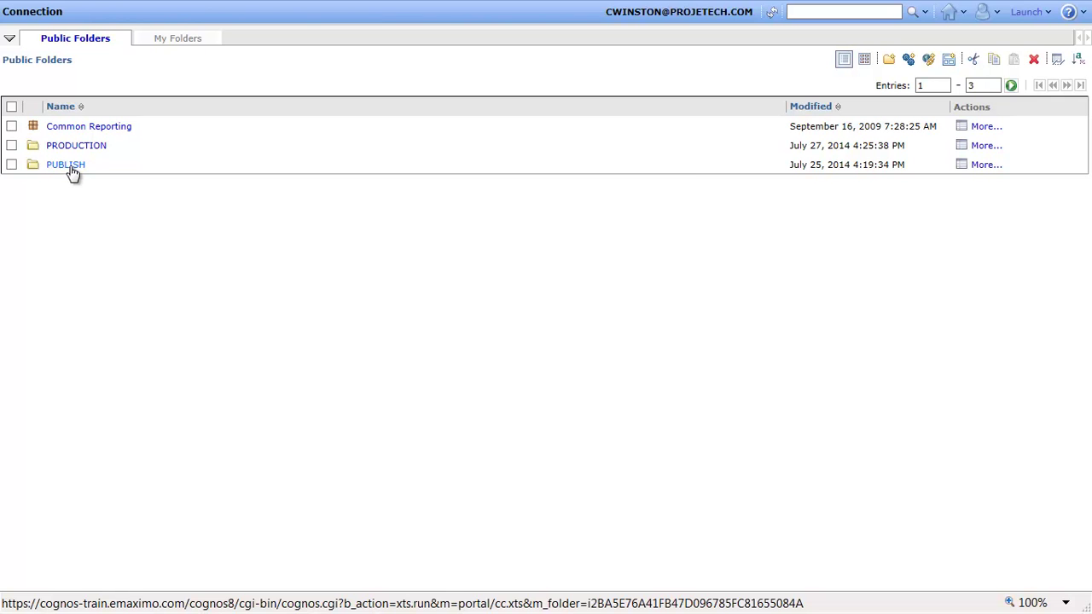
# - Launch Query Studio on the Inventory Details package in the PUBLISH folder
pyautogui.click(68, 166)
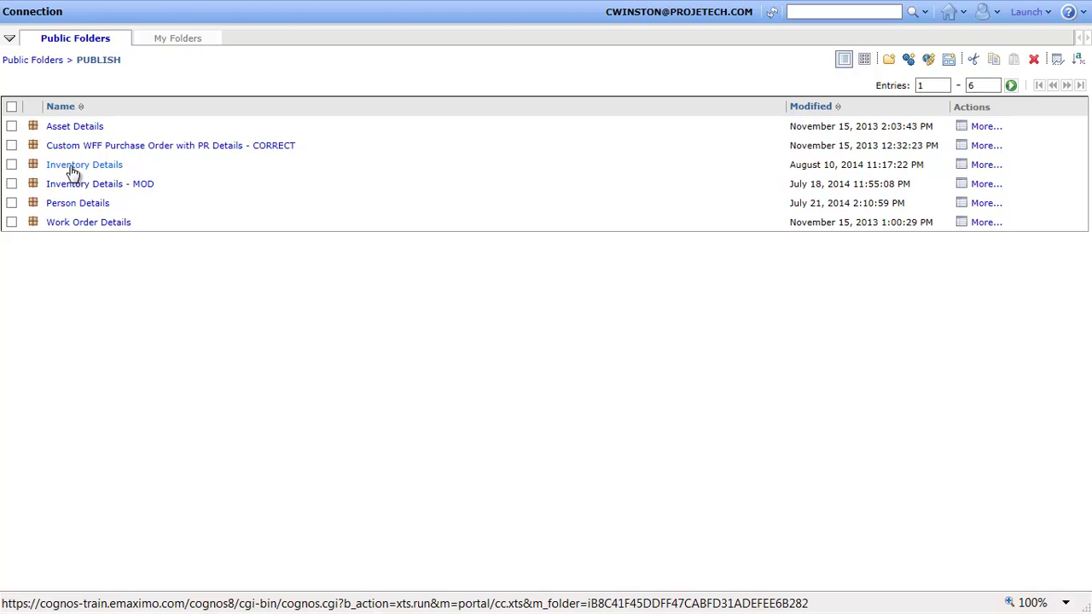
pyautogui.click(73, 168)
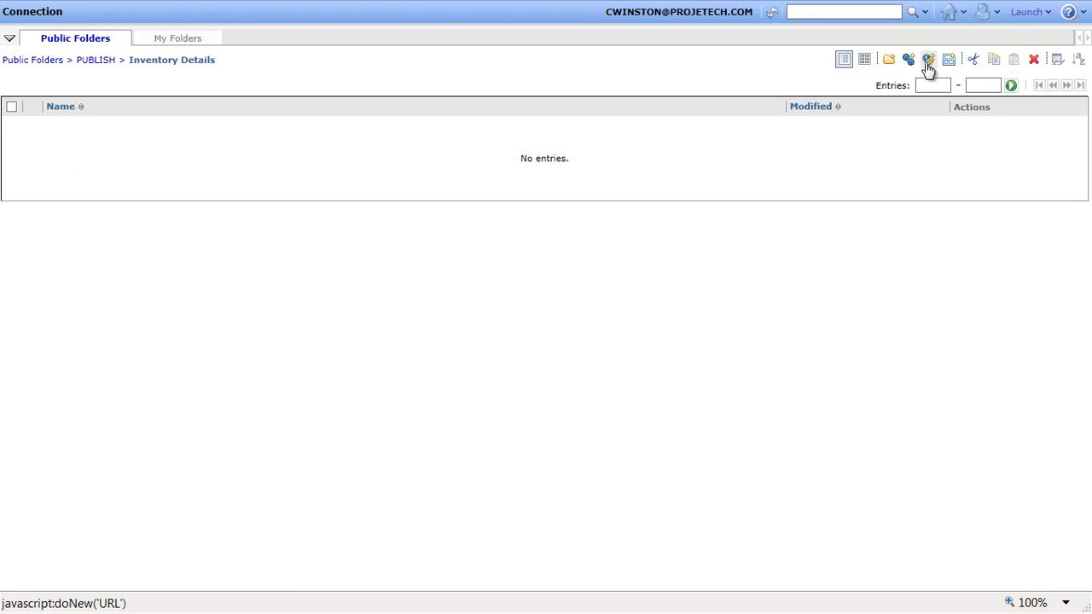
pyautogui.click(1048, 14)
pyautogui.click(972, 31)
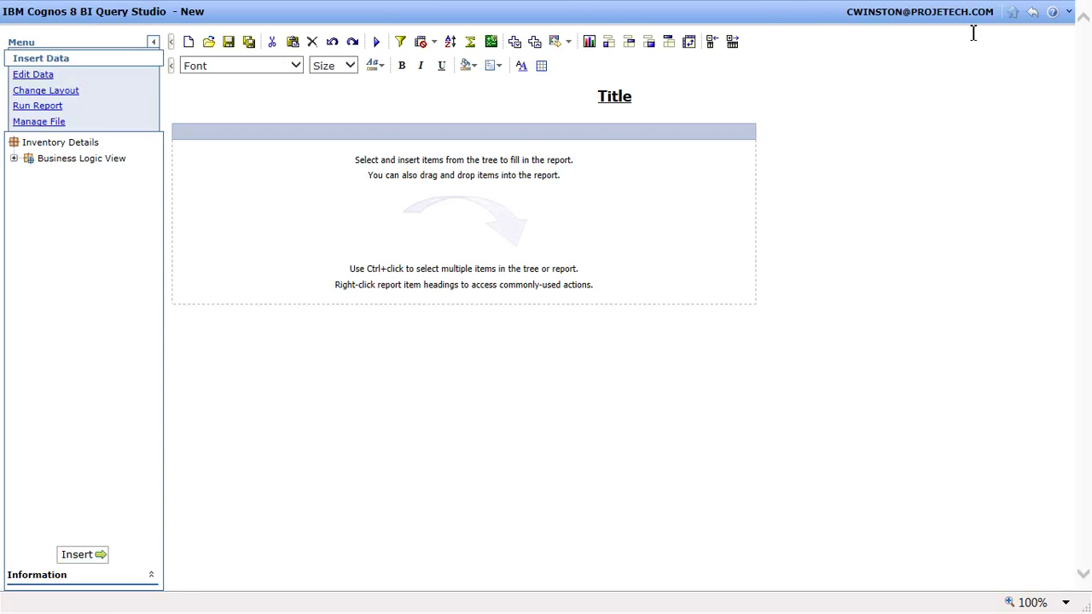
# - Insert SITEID, LOCATION and ITEMNUM from the Inventory subject of the Business Logic View into the empty report
pyautogui.click(25, 161)
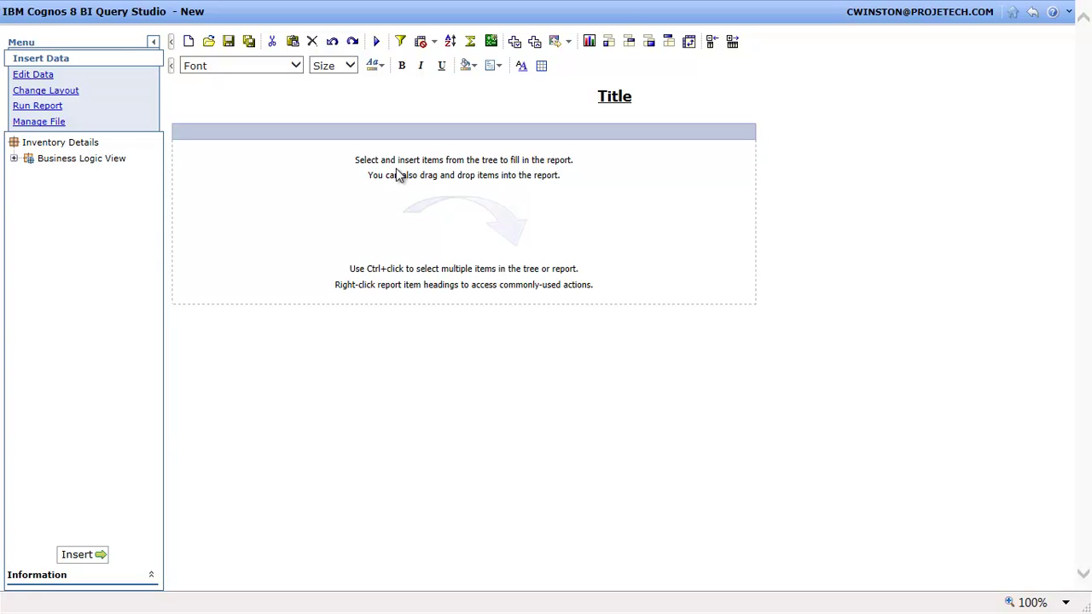
pyautogui.click(14, 159)
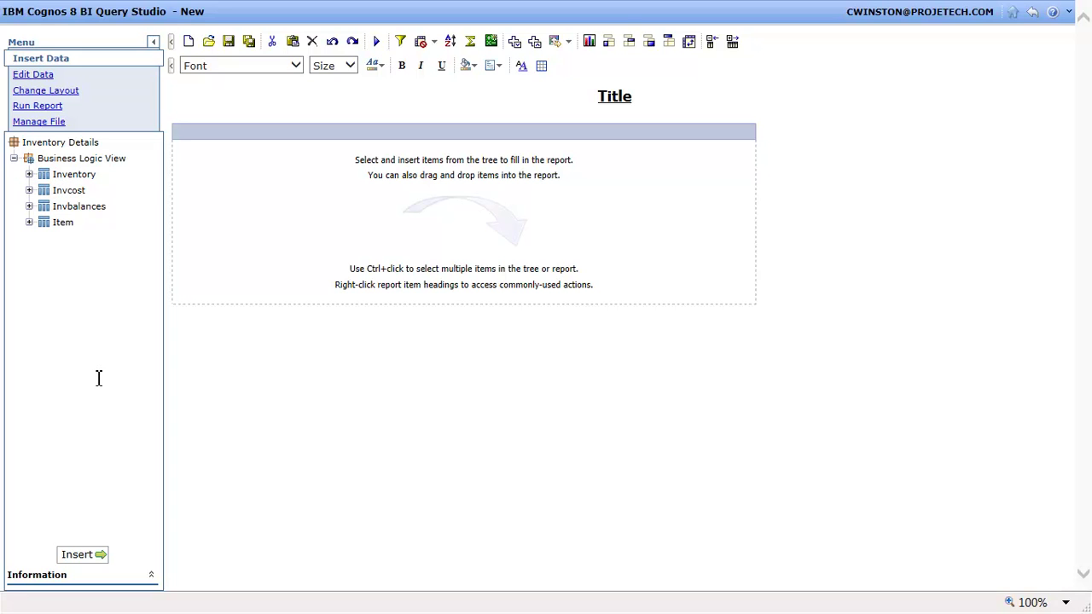
pyautogui.click(29, 174)
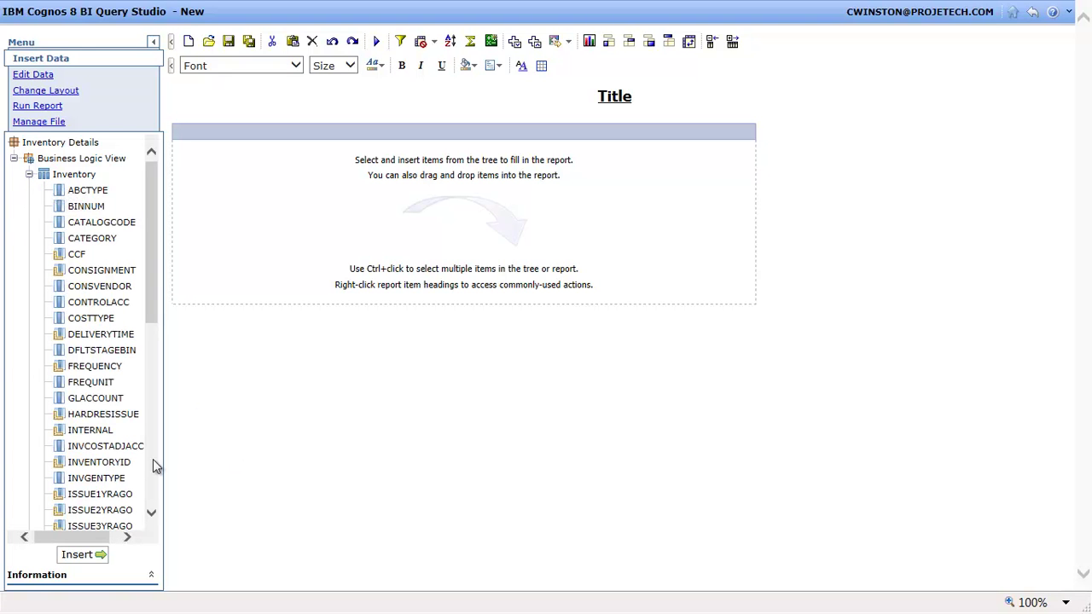
pyautogui.click(150, 487)
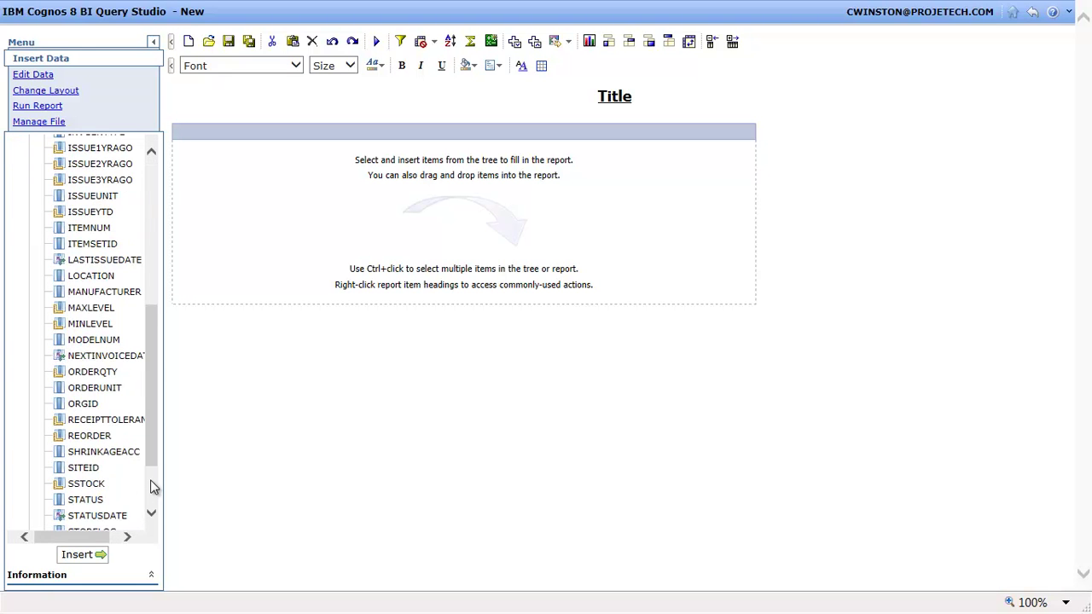
pyautogui.click(84, 469)
pyautogui.click(85, 469)
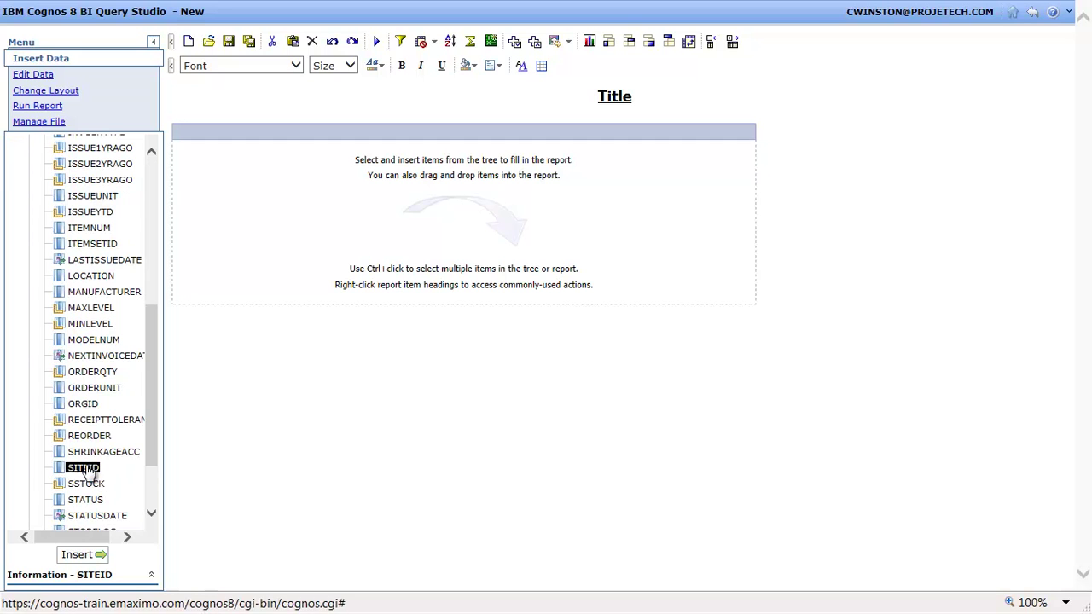
pyautogui.keyDown('ctrl'); pyautogui.click(72, 281); pyautogui.keyUp('ctrl')
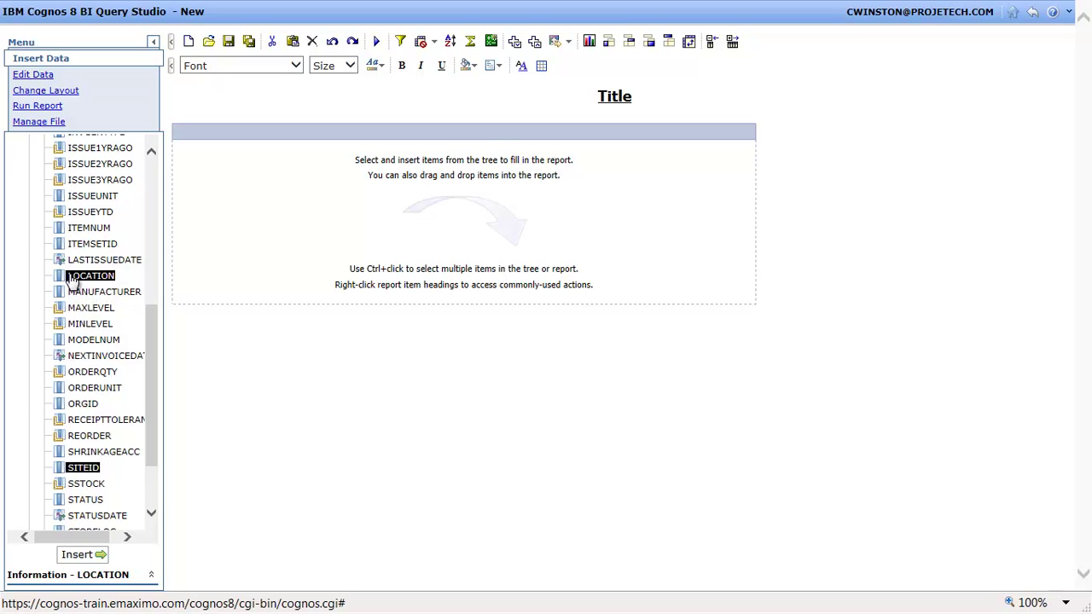
pyautogui.keyDown('ctrl'); pyautogui.click(78, 230); pyautogui.keyUp('ctrl')
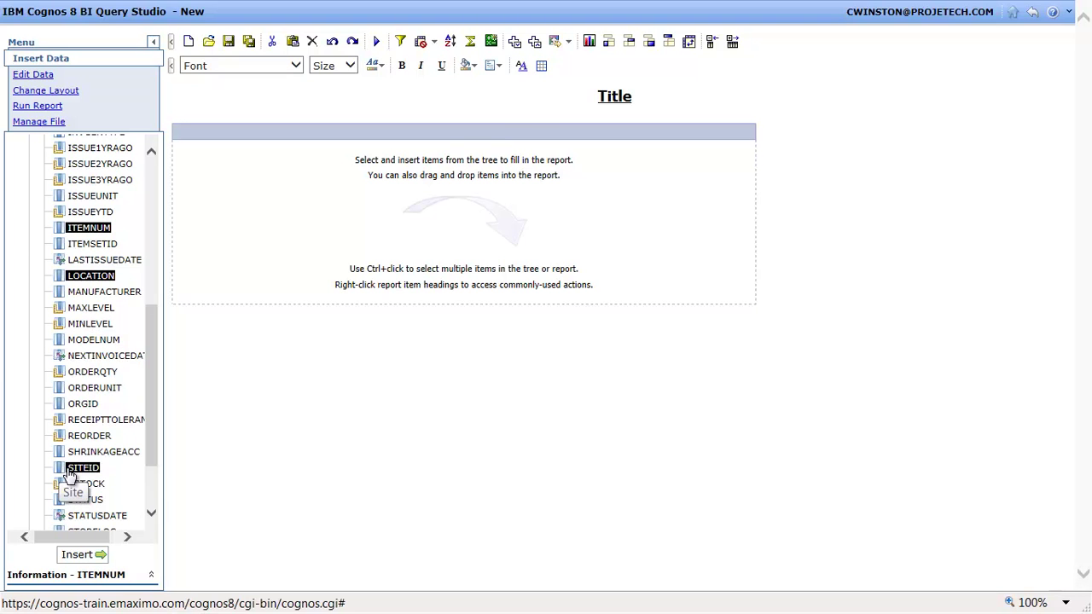
pyautogui.moveTo(65, 471); pyautogui.dragTo(178, 148)
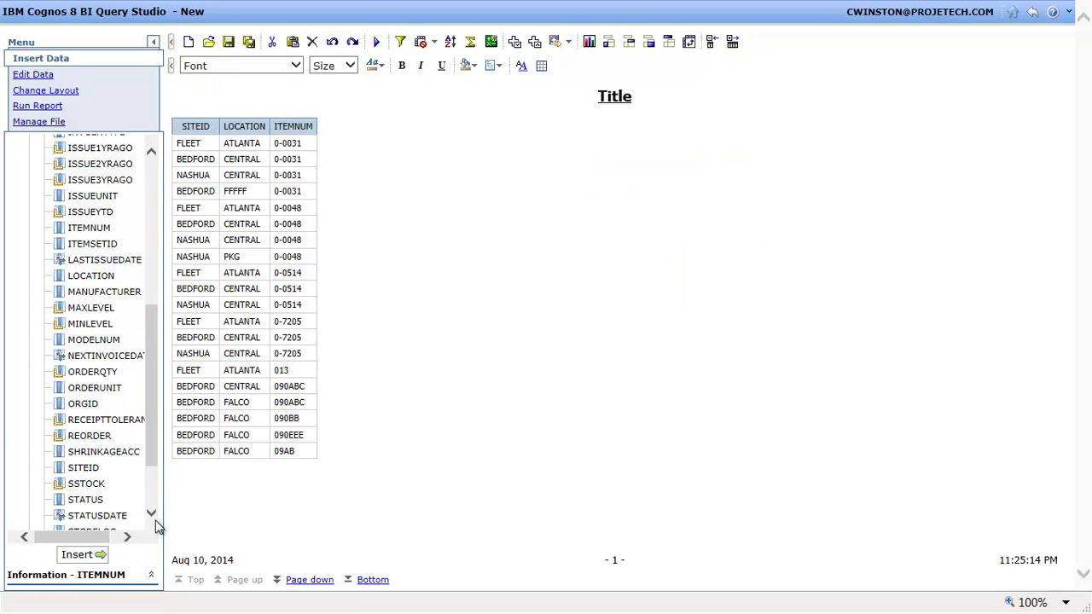
# - Insert the DESCRIPTION item from the Item subject as a report column after ITEMNUM
pyautogui.scroll(-2, 150, 503)
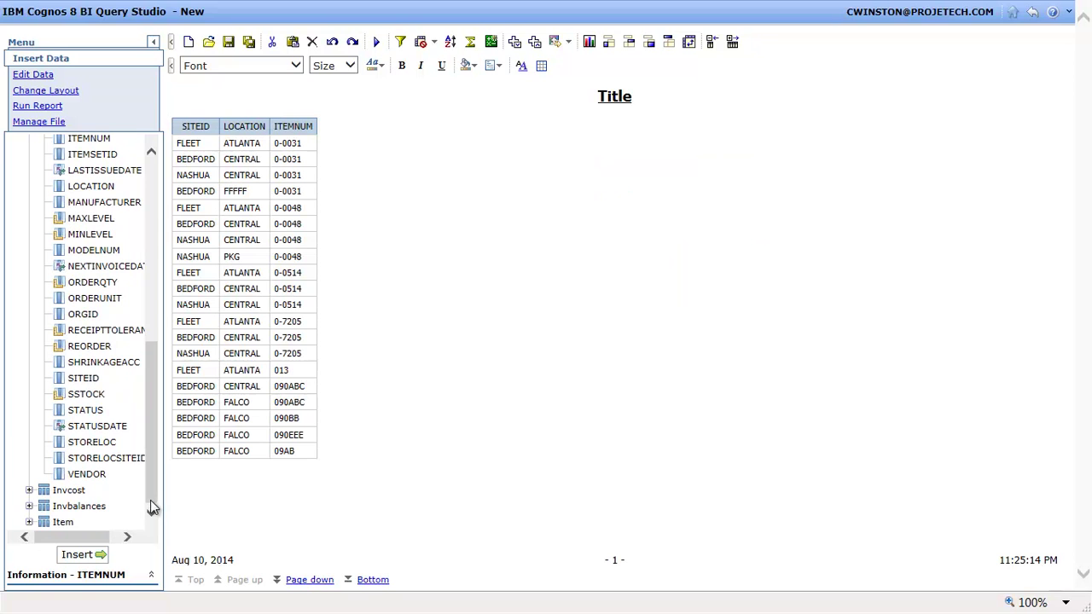
pyautogui.click(29, 524)
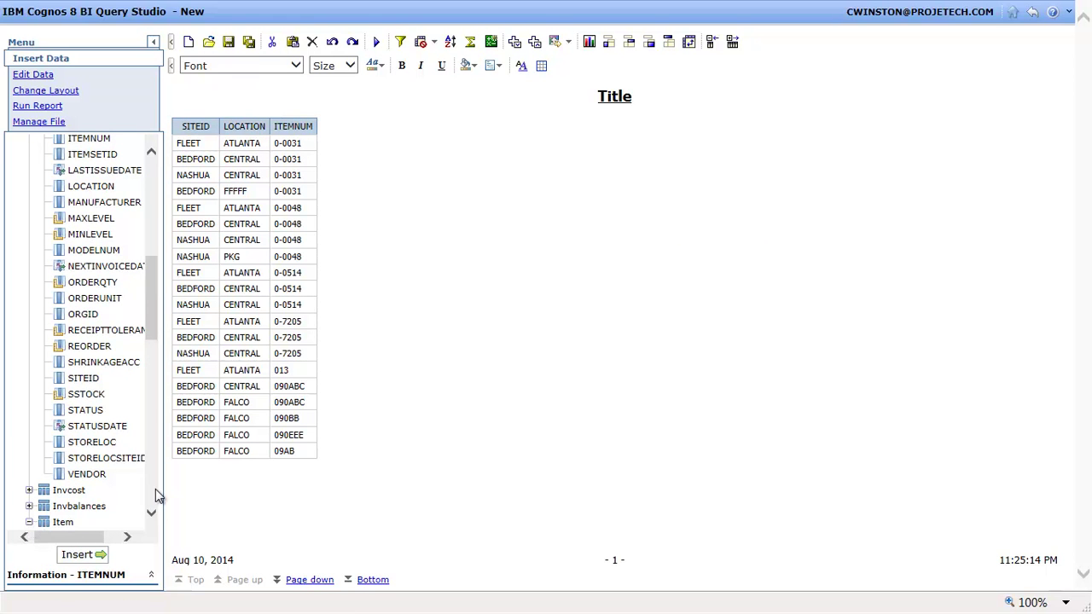
pyautogui.scroll(-8, 156, 496)
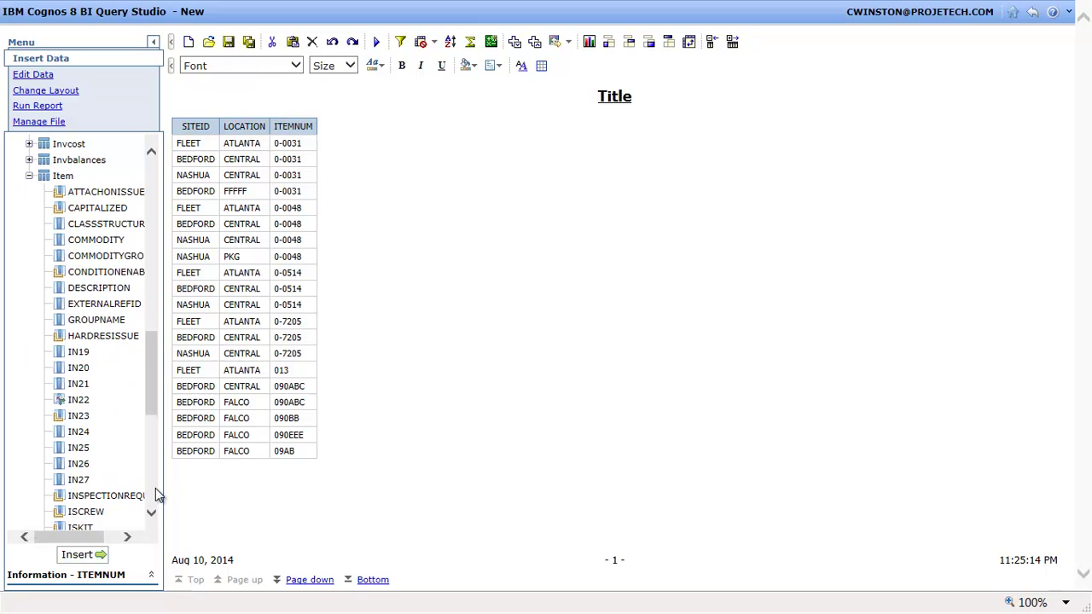
pyautogui.click(73, 290)
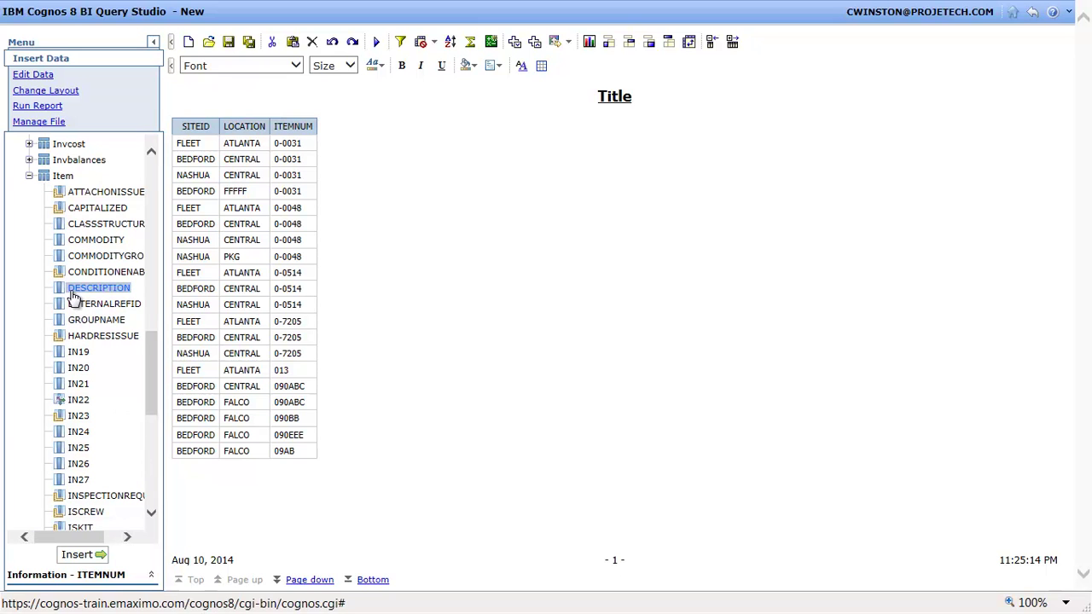
pyautogui.click(91, 557)
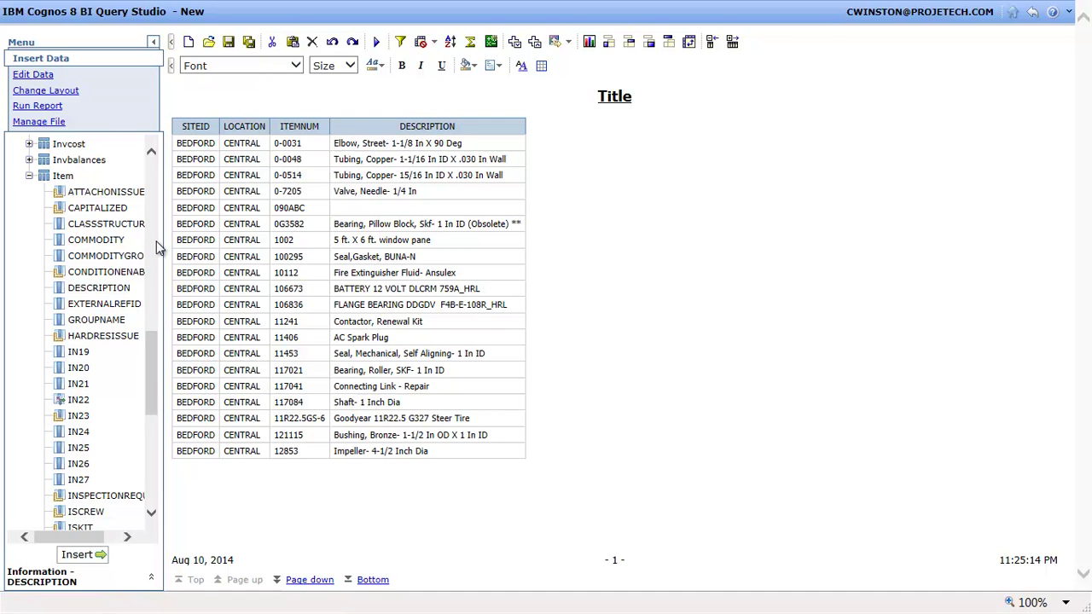
# - Add the default bin, BINNUM from the Inventory subject, as a report column after DESCRIPTION
pyautogui.scroll(15, 157, 247)
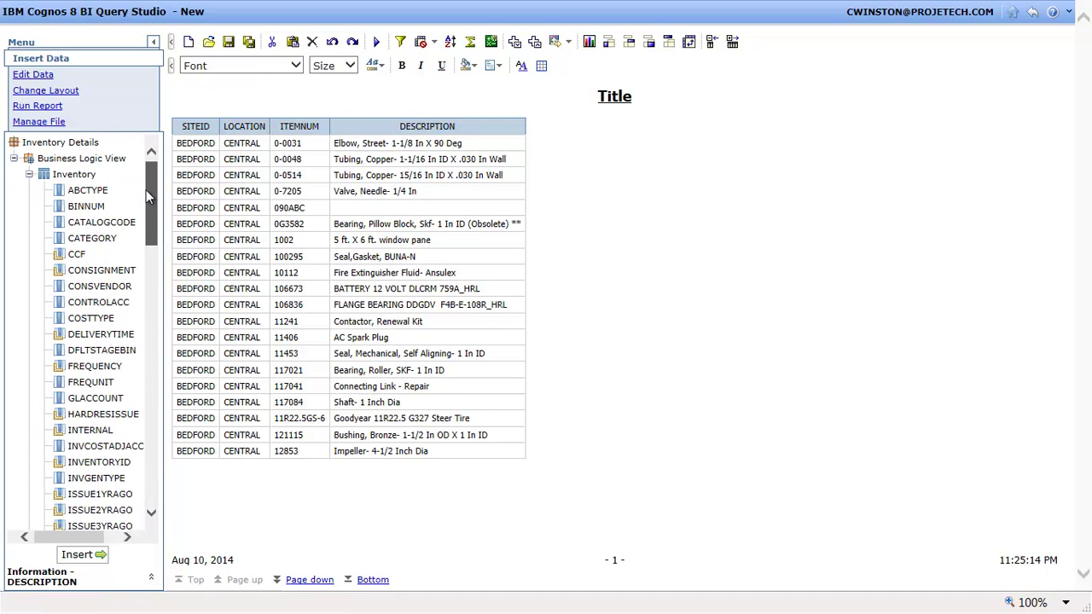
pyautogui.click(75, 206)
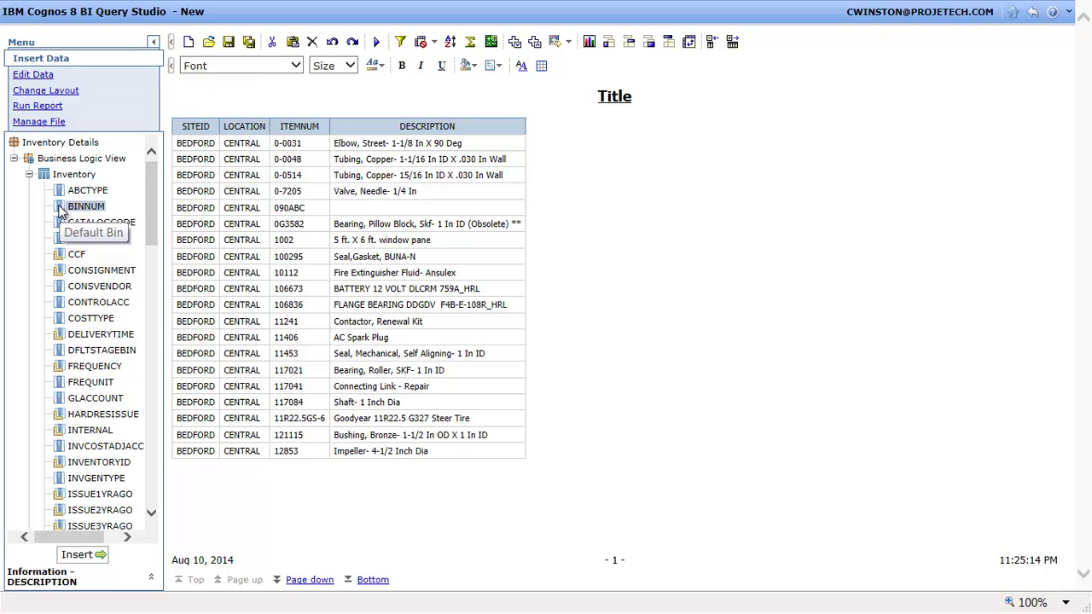
pyautogui.doubleClick(60, 209)
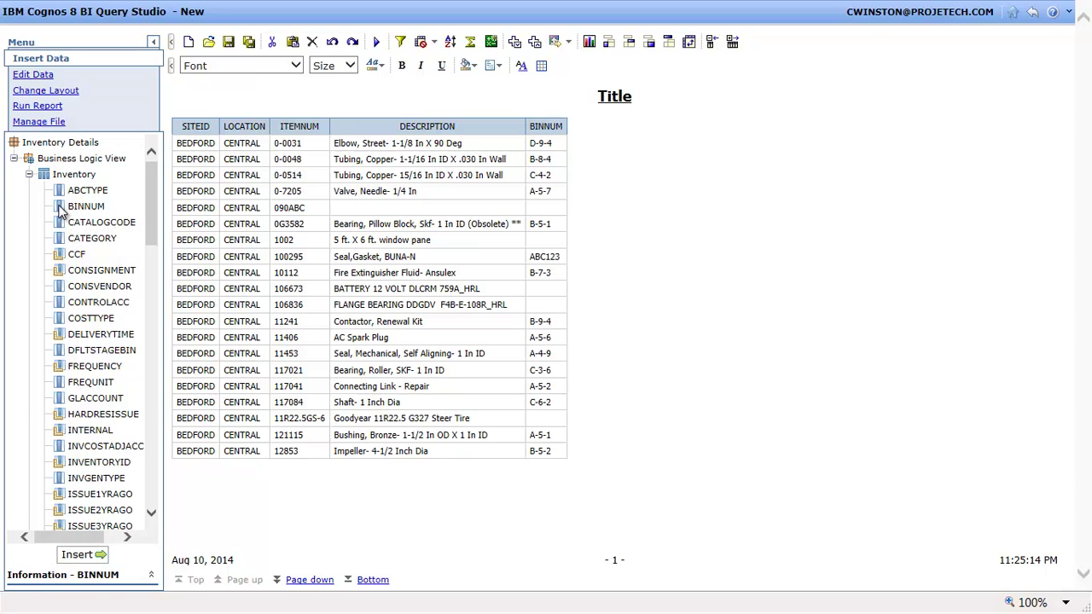
# - Insert BINNUM and CURBAL from Invbalances, followed by AVGCOST from Invcost, as the last columns of the report
pyautogui.scroll(-7, 154, 432)
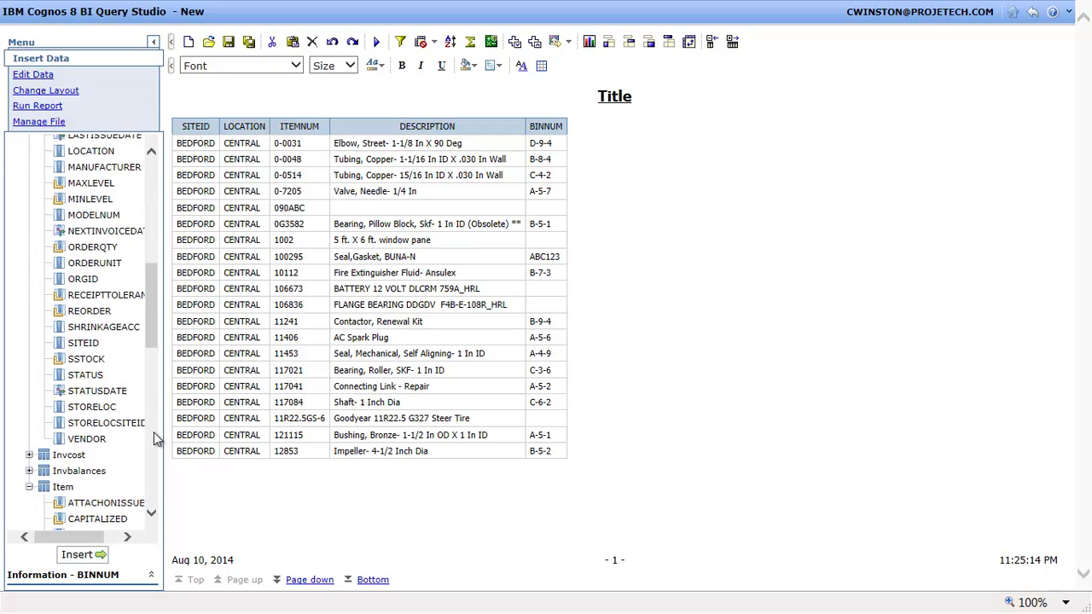
pyautogui.scroll(-7, 154, 432)
pyautogui.click(29, 249)
pyautogui.click(77, 265)
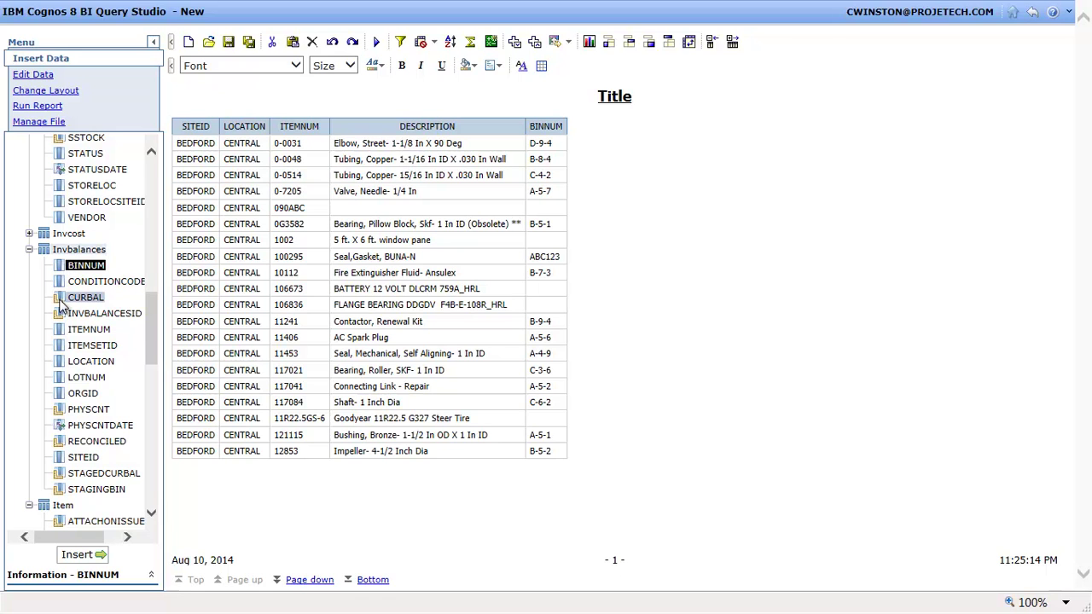
pyautogui.keyDown('ctrl'); pyautogui.click(69, 298); pyautogui.keyUp('ctrl')
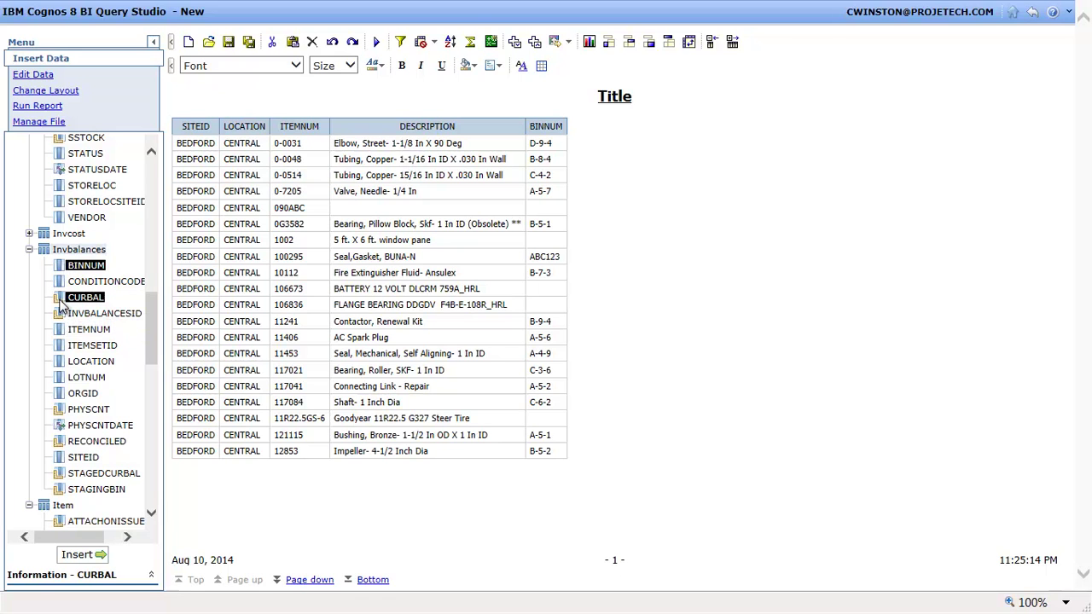
pyautogui.moveTo(72, 272); pyautogui.dragTo(575, 146)
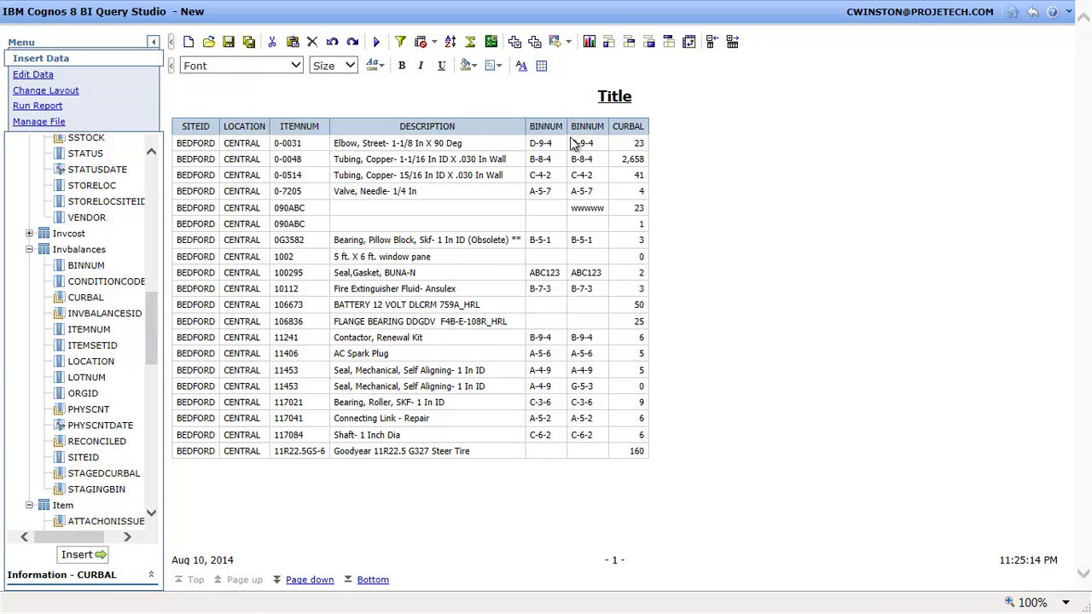
pyautogui.click(29, 235)
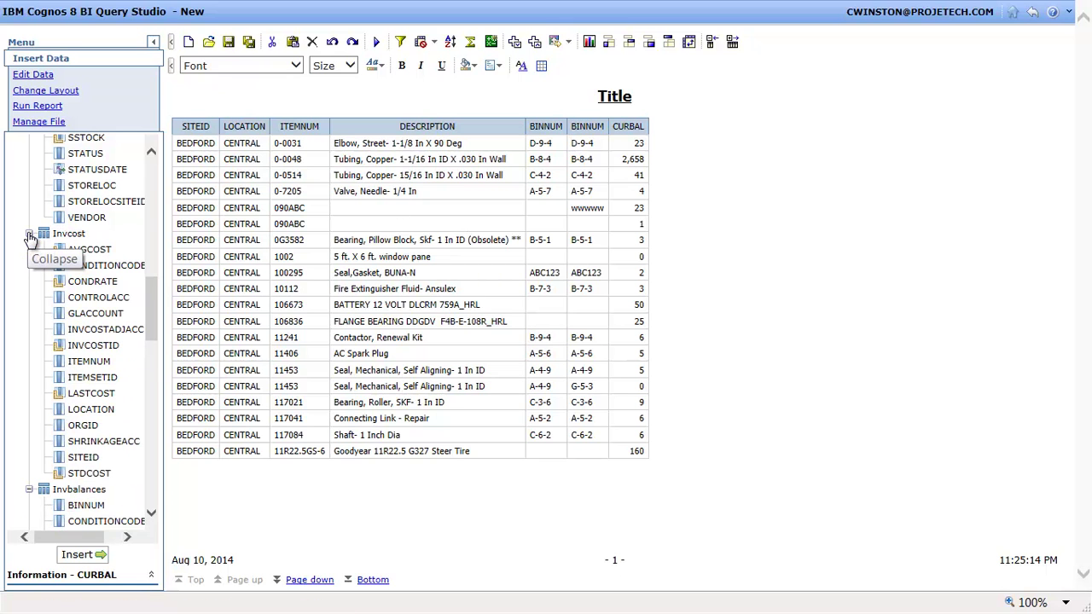
pyautogui.click(62, 250)
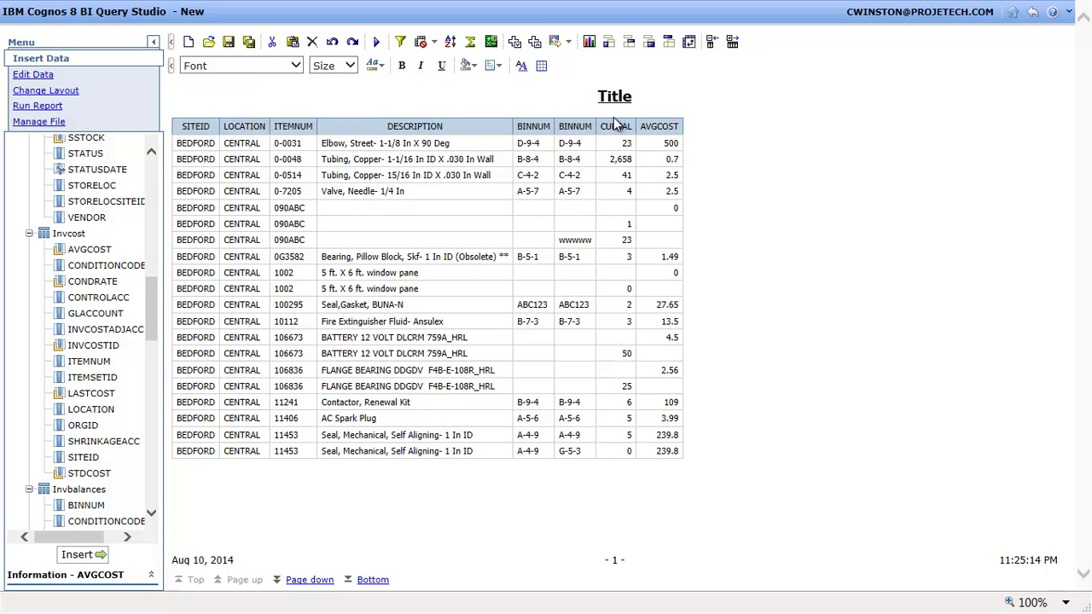
# - Insert a calculated column named Extended Cost that multiplies CURBAL by AVGCOST
pyautogui.click(33, 75)
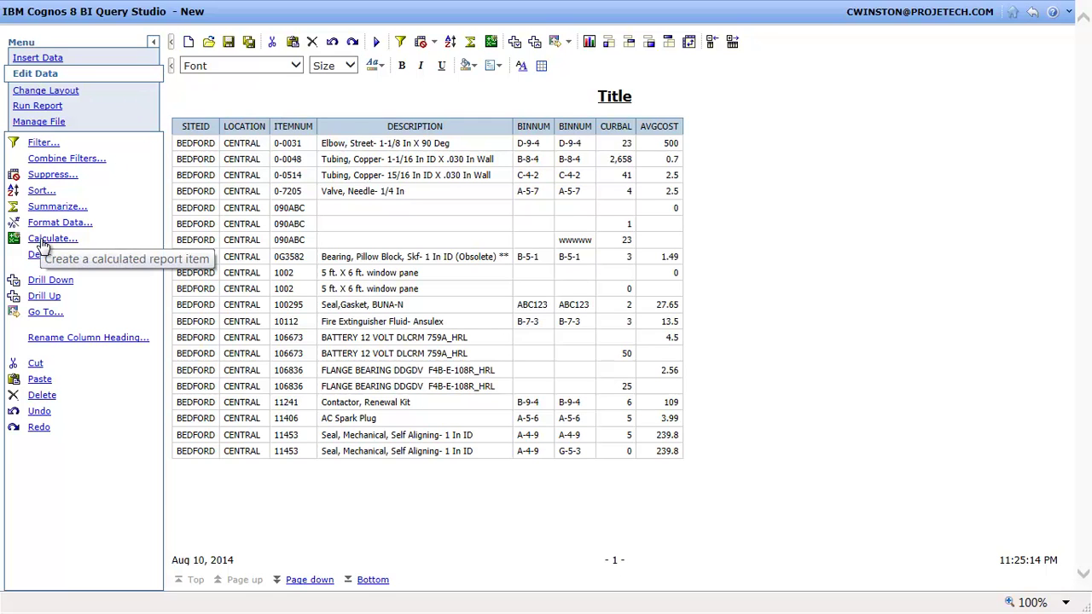
pyautogui.click(620, 129)
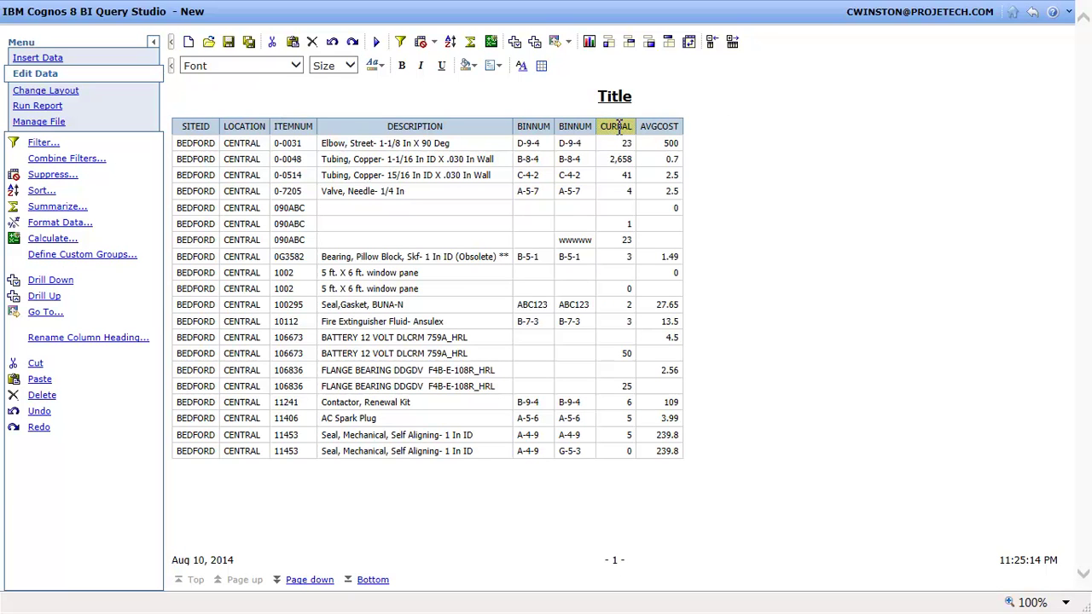
pyautogui.keyDown('ctrl'); pyautogui.click(662, 128); pyautogui.keyUp('ctrl')
pyautogui.click(49, 242)
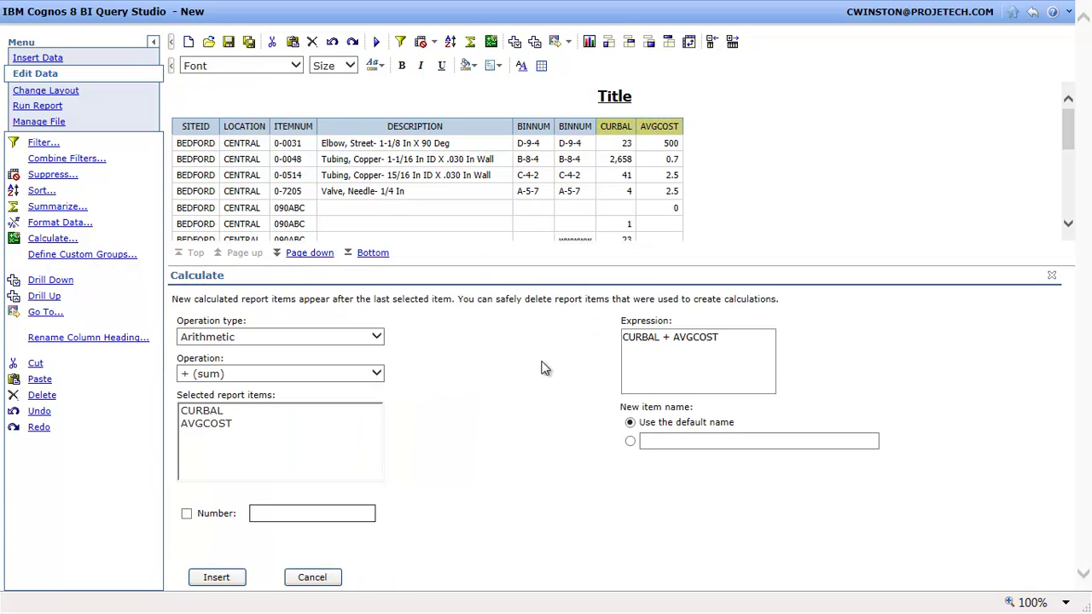
pyautogui.click(378, 374)
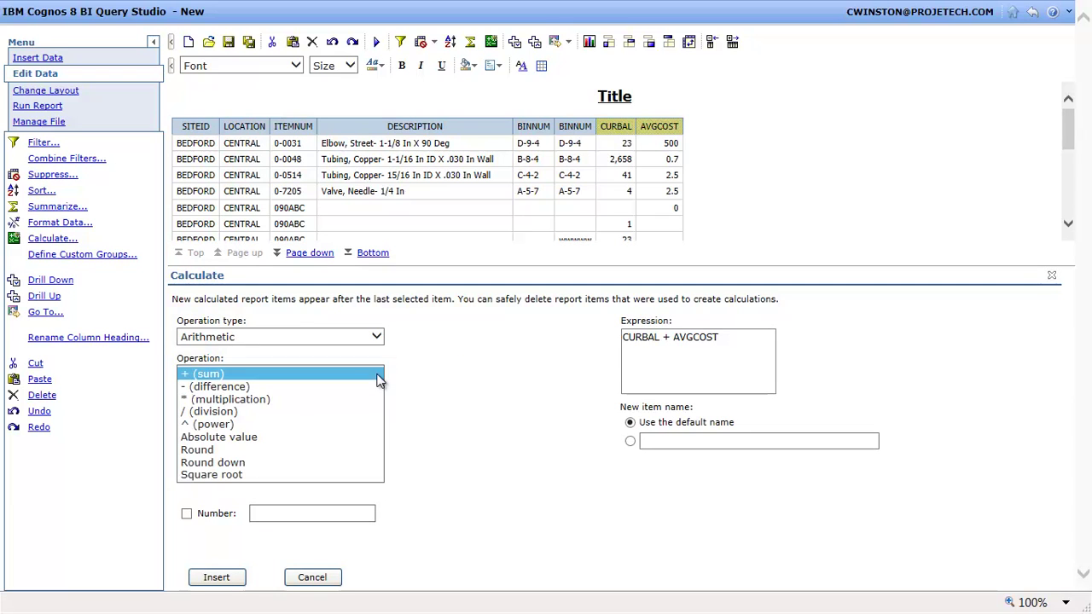
pyautogui.click(298, 399)
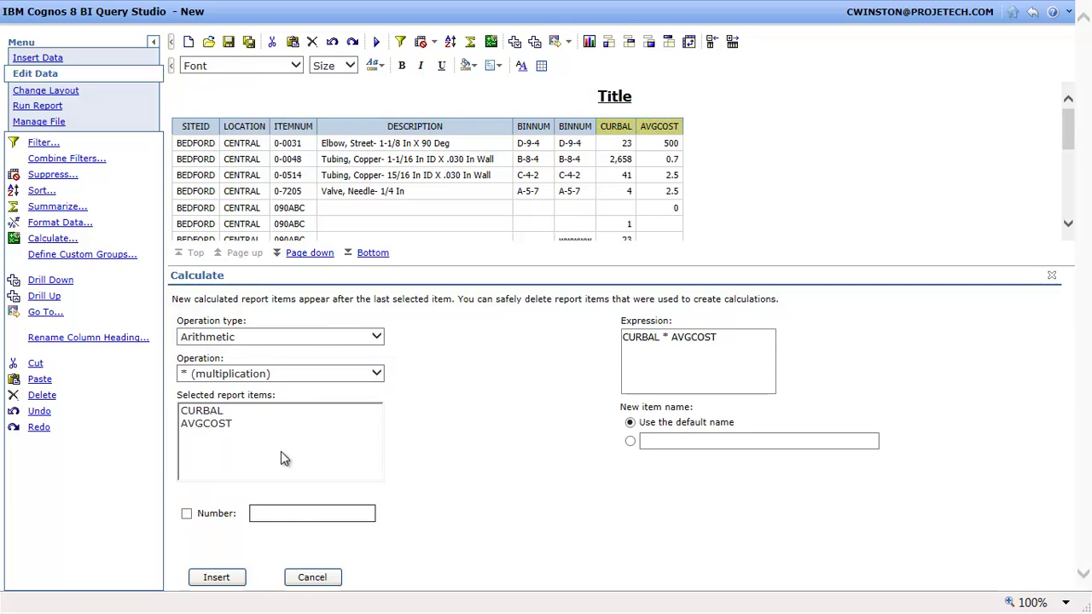
pyautogui.click(665, 442)
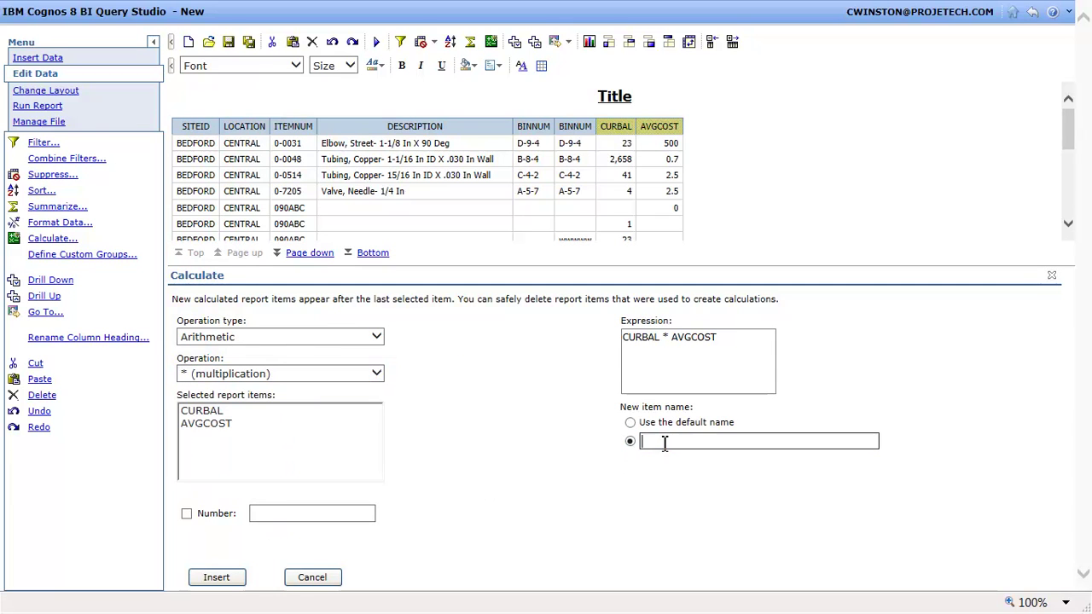
pyautogui.write('Extended Cost')
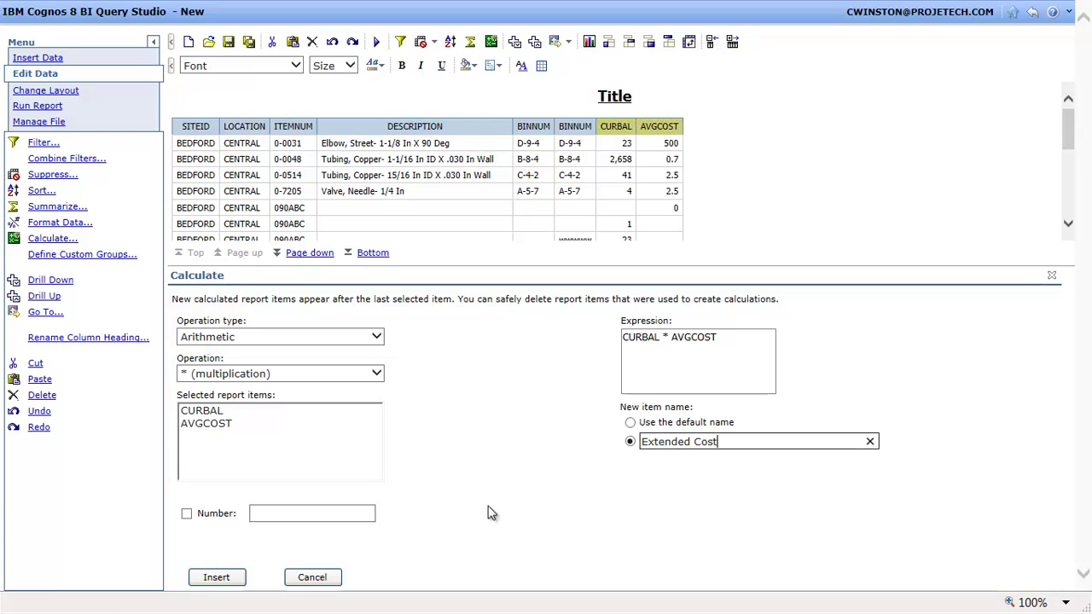
pyautogui.click(218, 579)
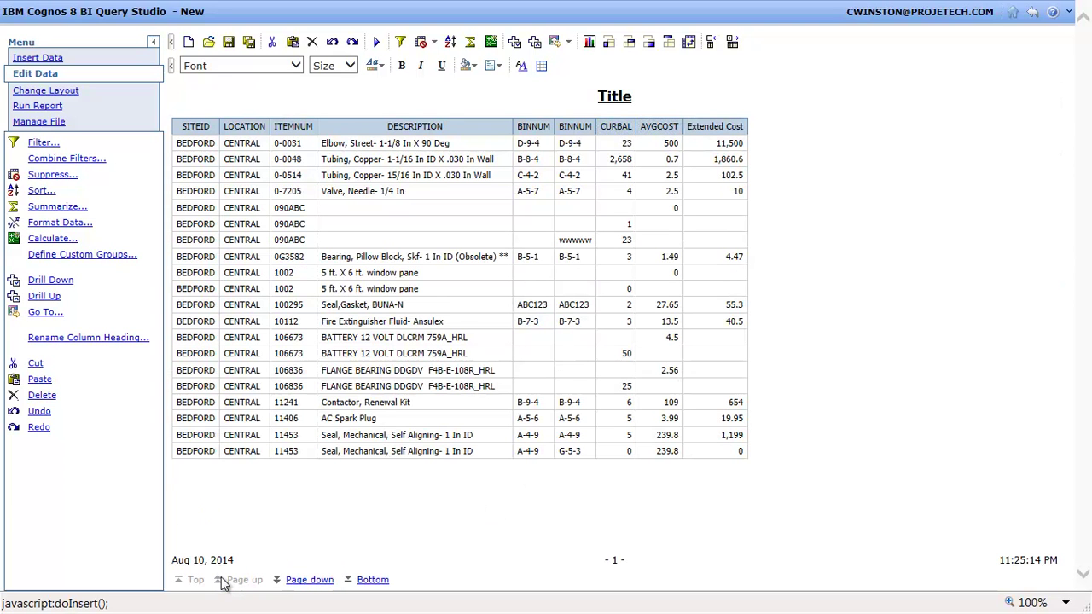
# - Set the report title to "Inventory Register" and the subtitle to "Inventory Costs and Extended Costs as well"
pyautogui.click(372, 580)
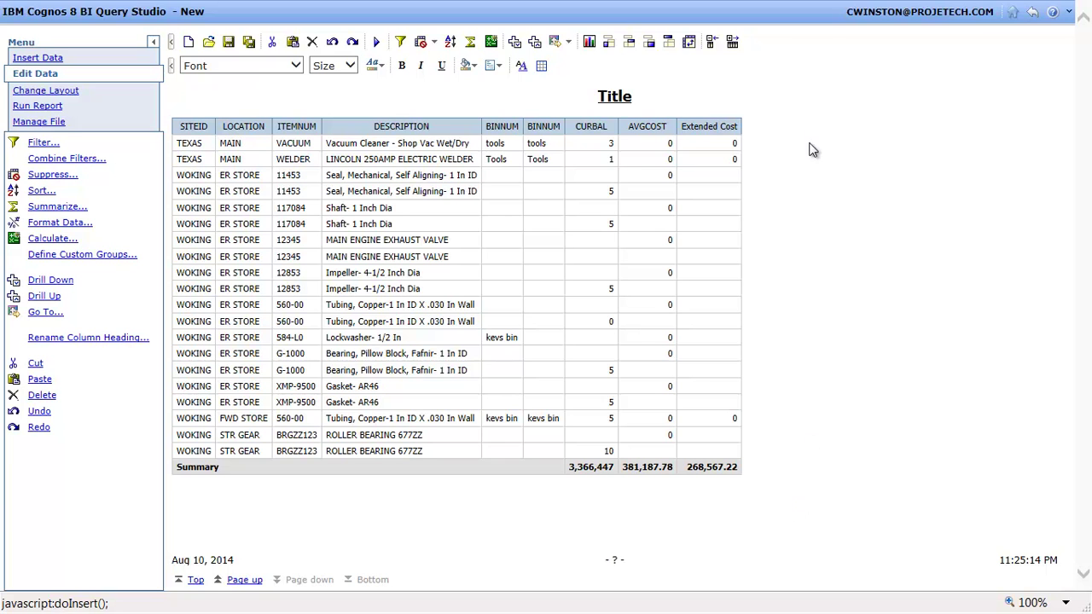
pyautogui.click(616, 97)
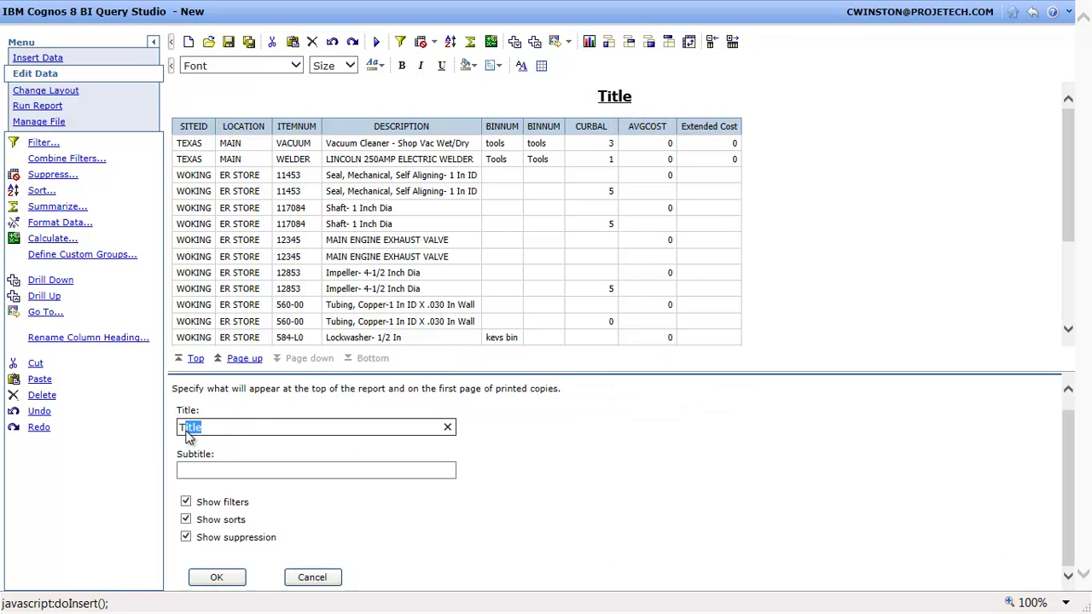
pyautogui.write('Inventory Reg')
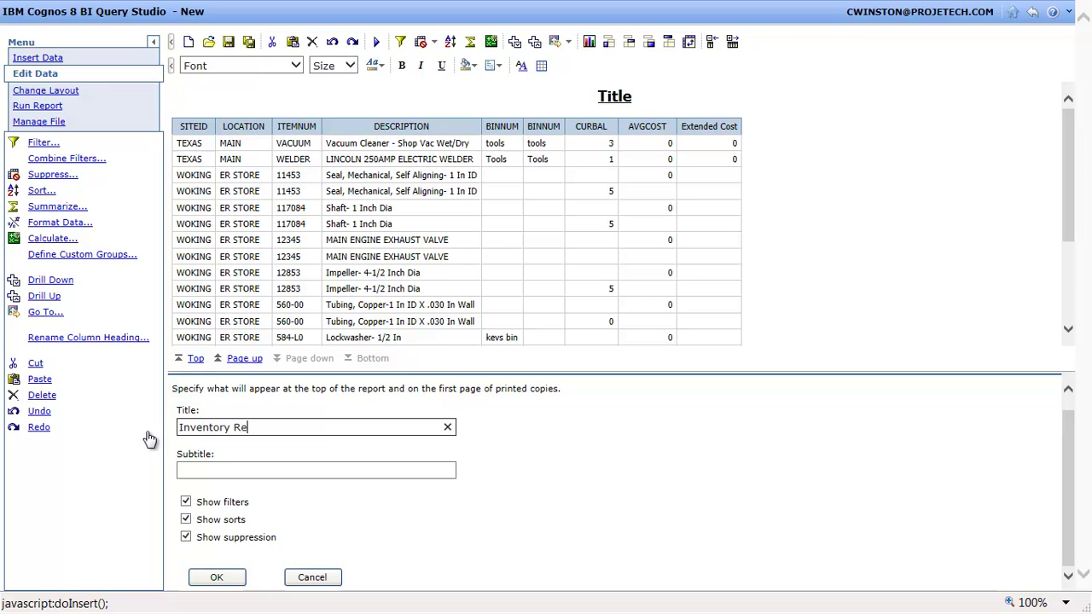
pyautogui.write('ister')
pyautogui.click(203, 470)
pyautogui.write('Inve')
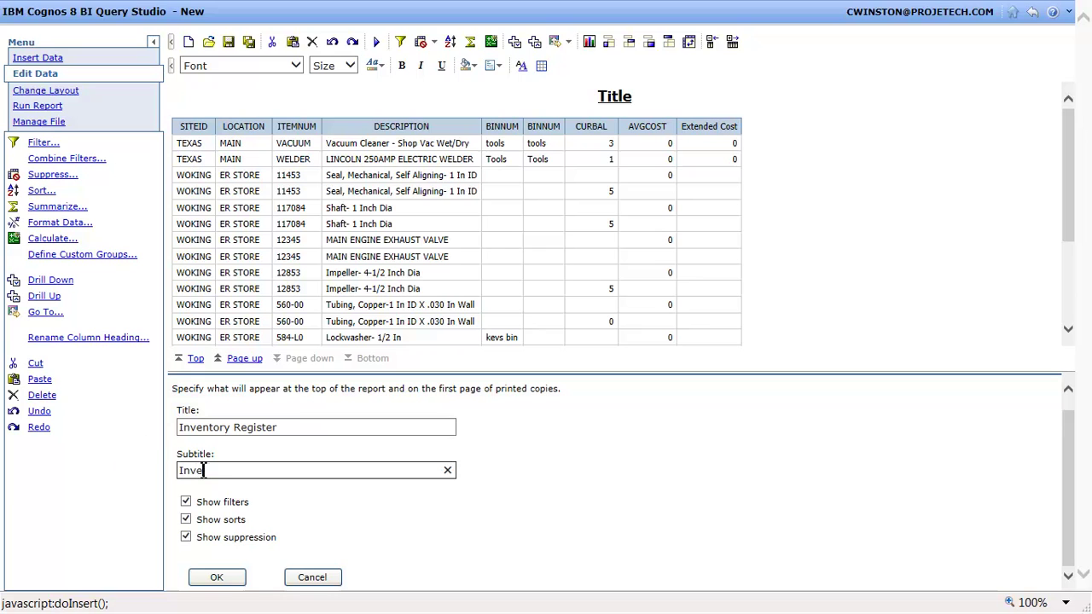
pyautogui.write('ntory Costs and Expended Costs')
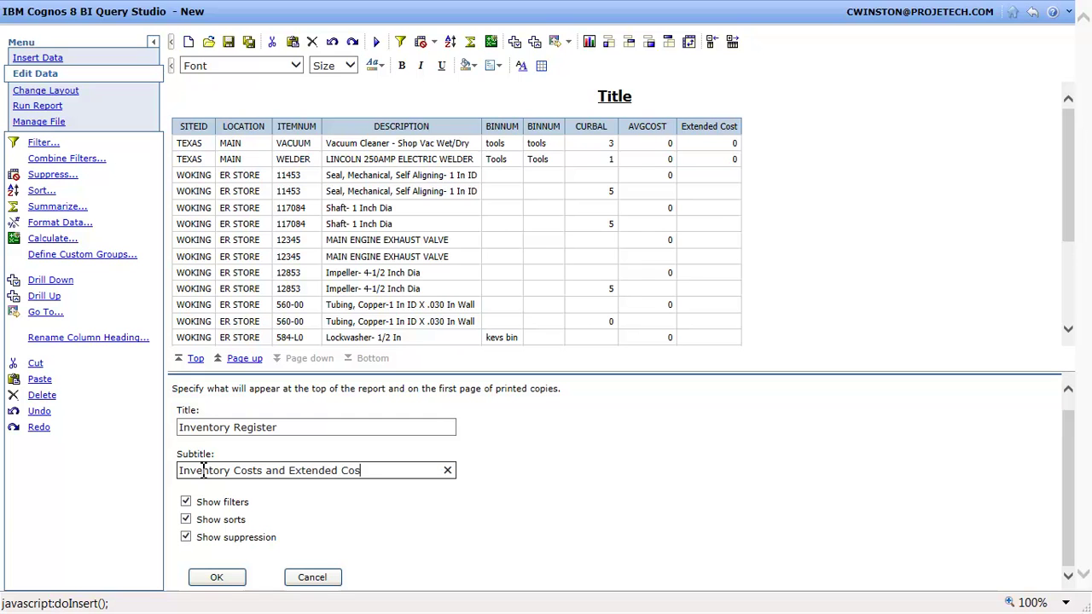
pyautogui.write(' as well')
pyautogui.click(218, 578)
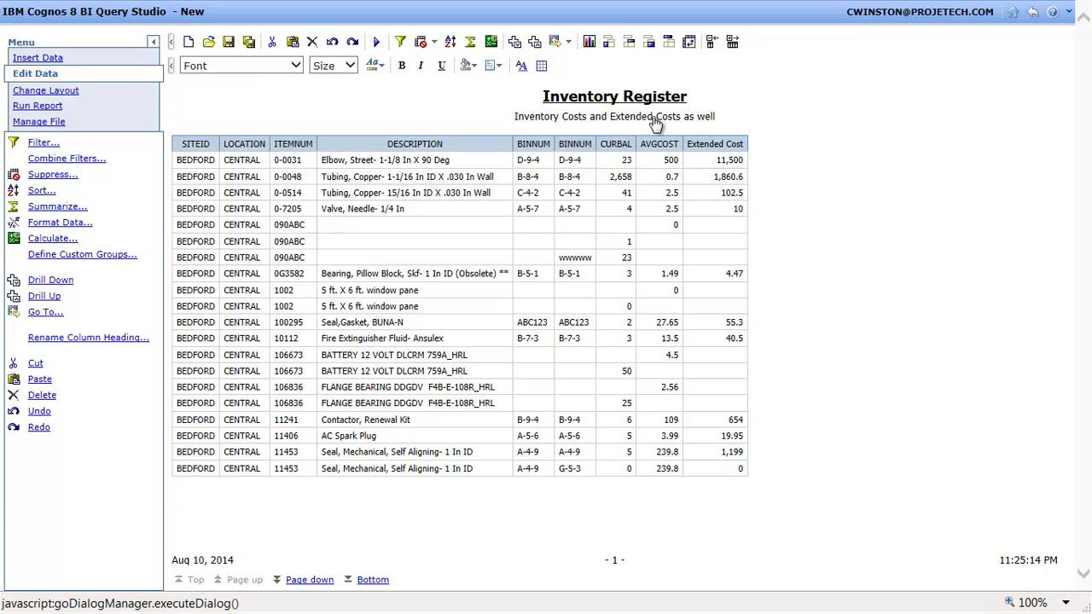
# - Save the report as "Inventory Register" in Public Folders > PUBLISH > Inventory Details
pyautogui.click(229, 43)
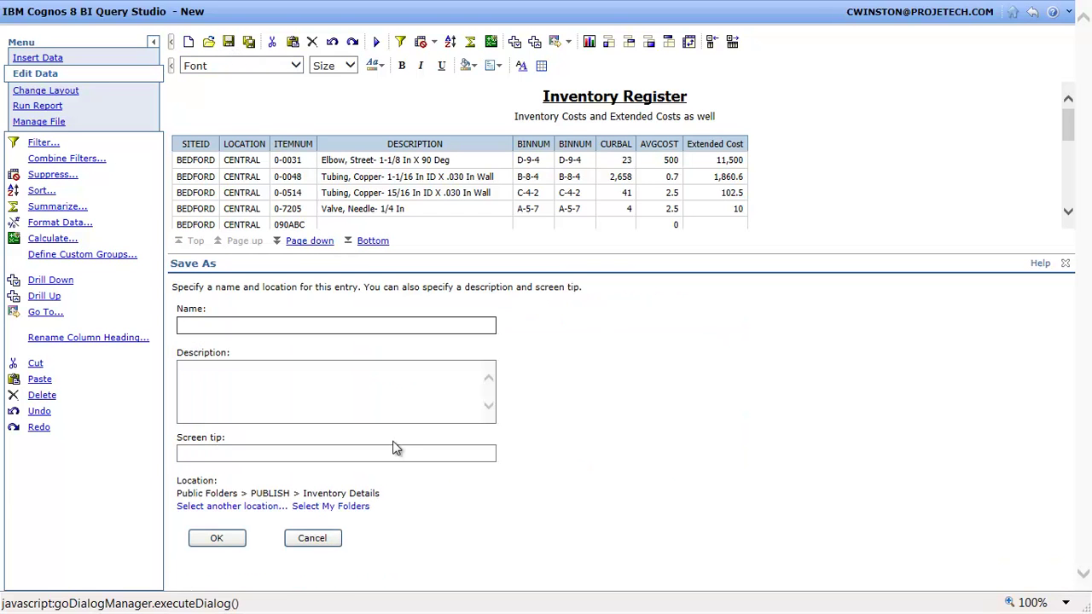
pyautogui.write('Inventory Register')
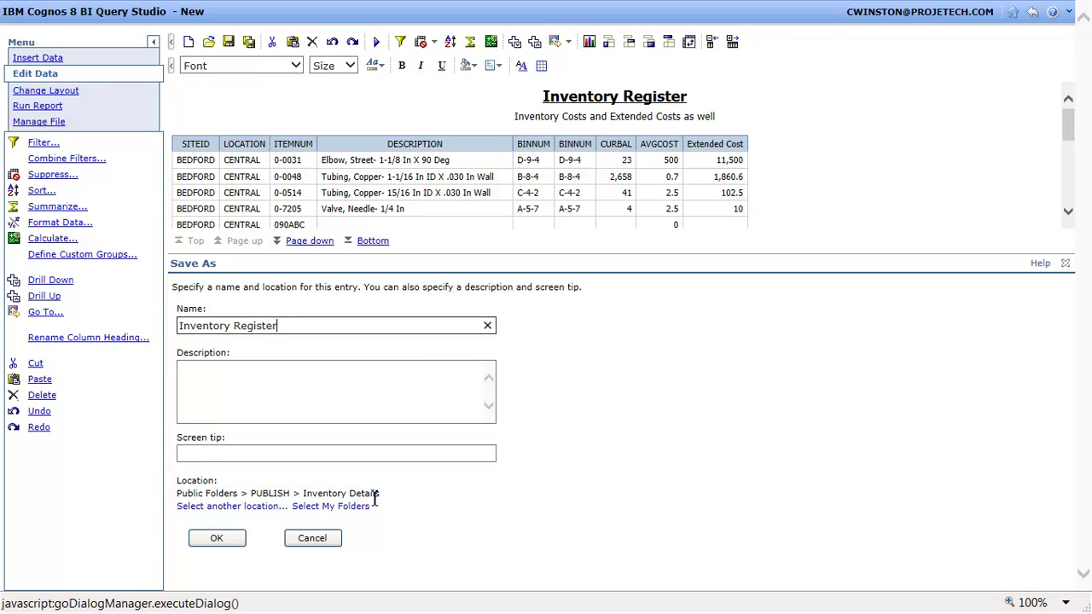
pyautogui.click(219, 540)
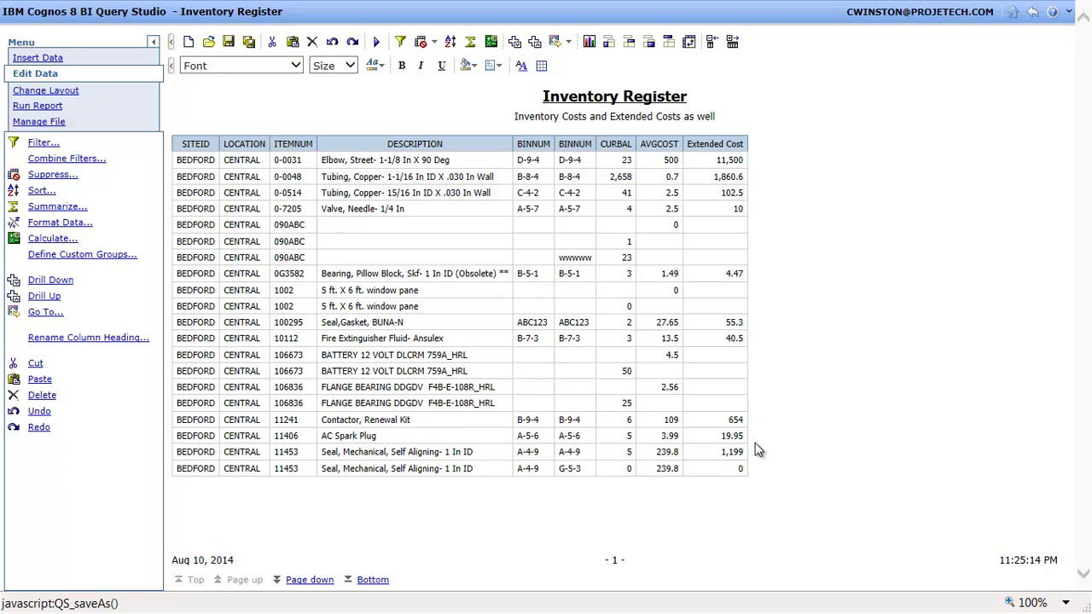
# - Return to the Inventory Details folder and run the Inventory Register report in HTML format for immediate viewing
pyautogui.click(1033, 12)
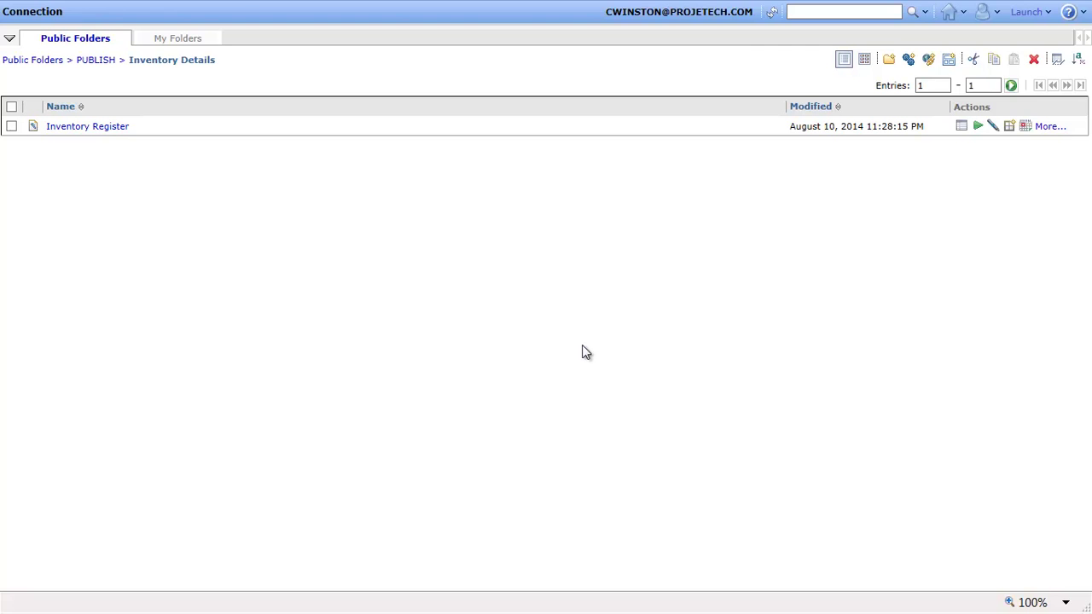
pyautogui.click(979, 128)
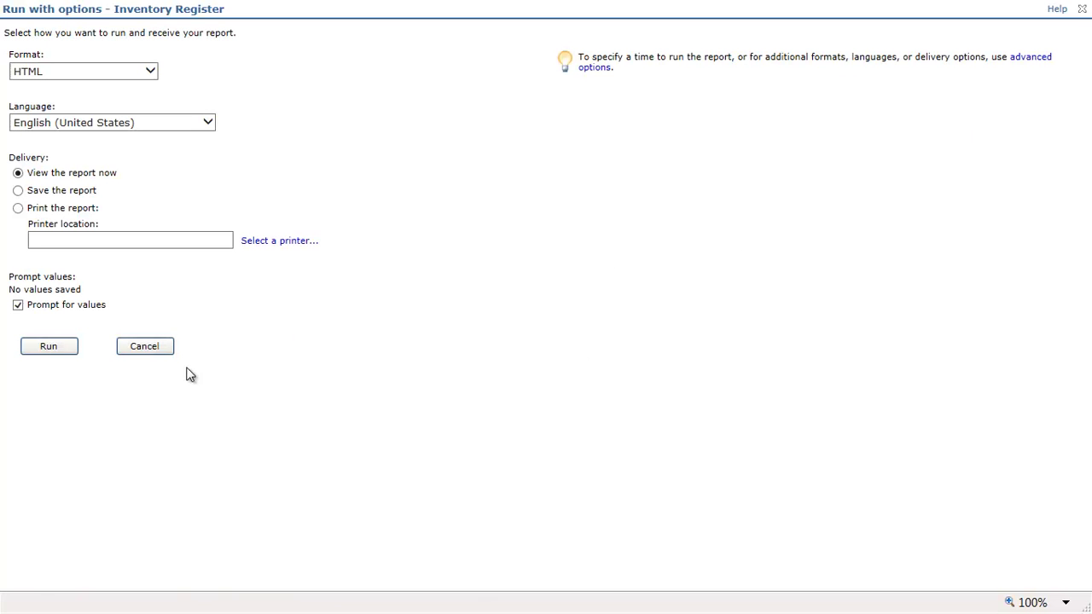
pyautogui.click(47, 348)
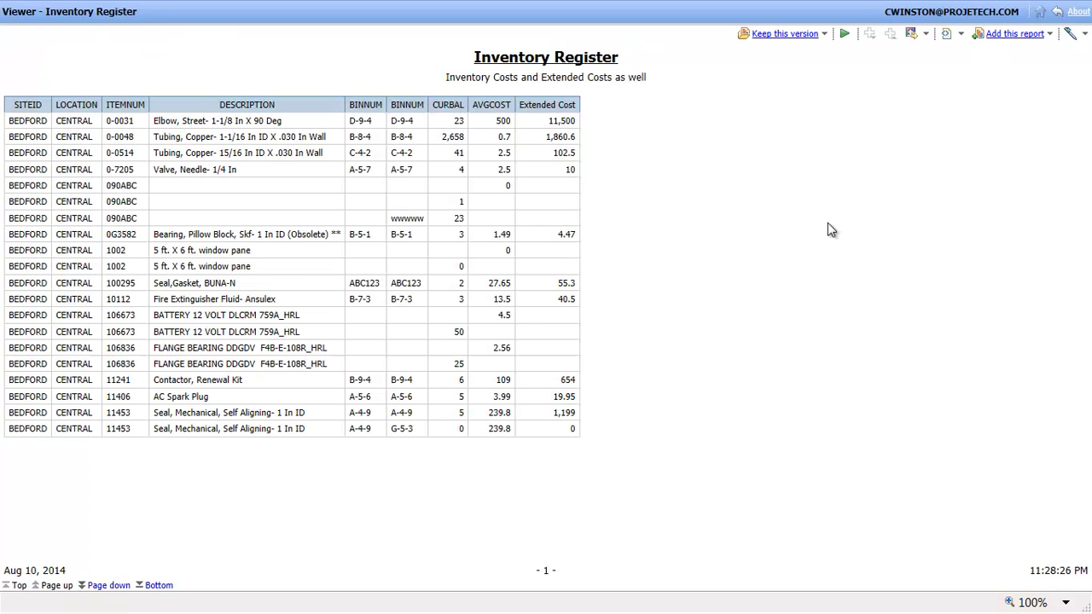
# - View the report in PDF format and examine the last page with its Summary row
pyautogui.click(962, 35)
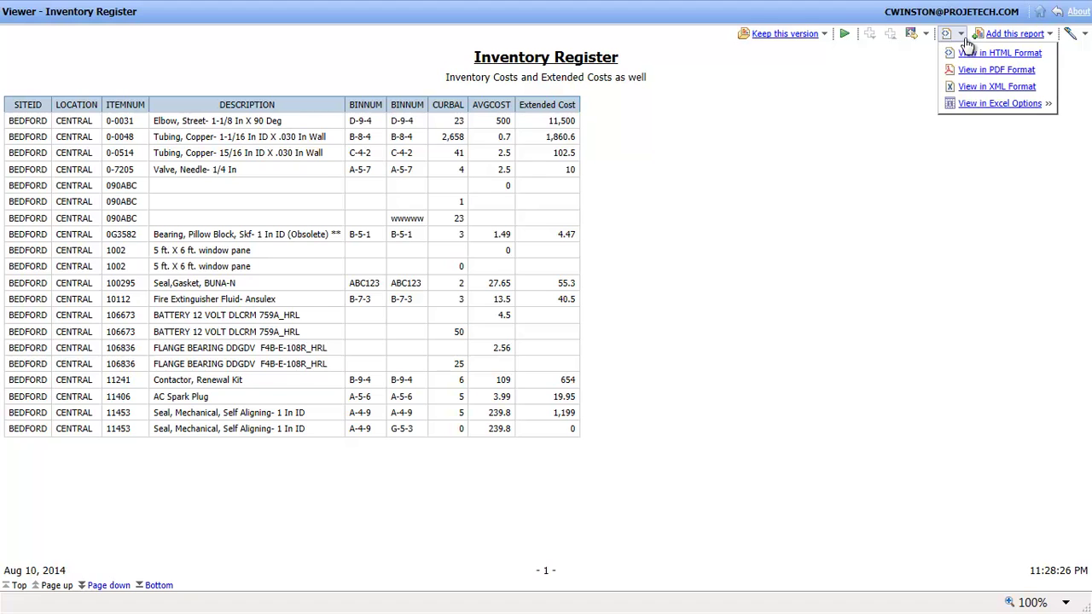
pyautogui.click(1007, 77)
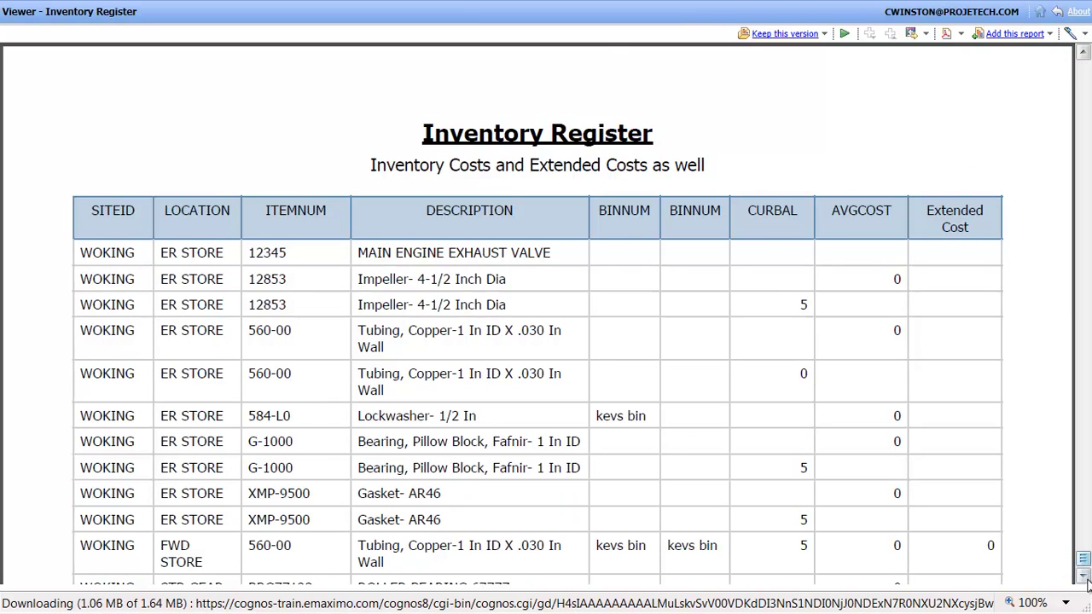
pyautogui.click(1083, 577)
pyautogui.scroll(-6, 1084, 577)
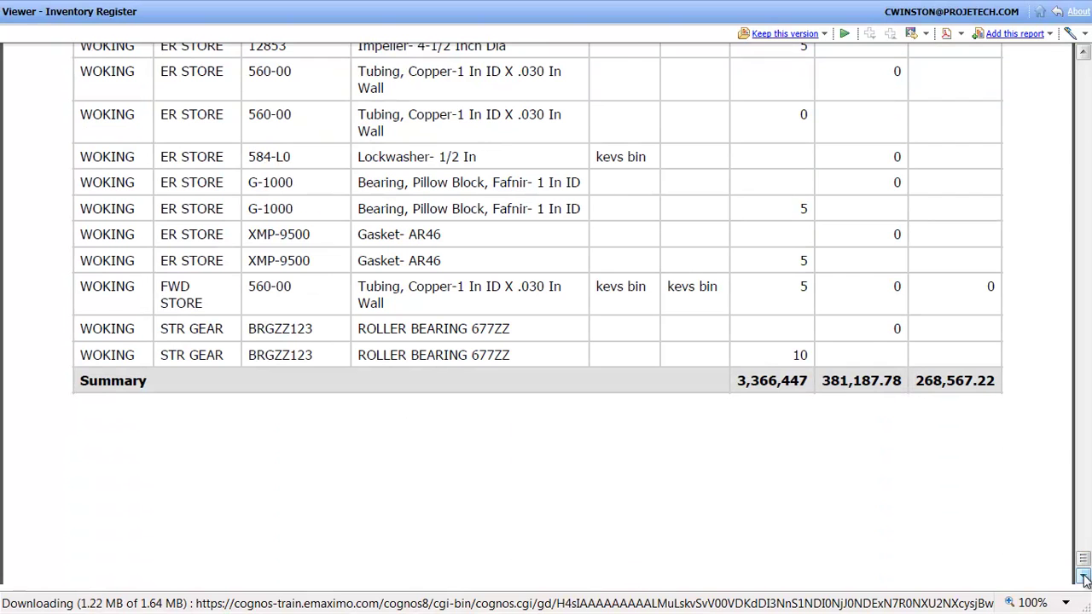
pyautogui.click(1084, 53)
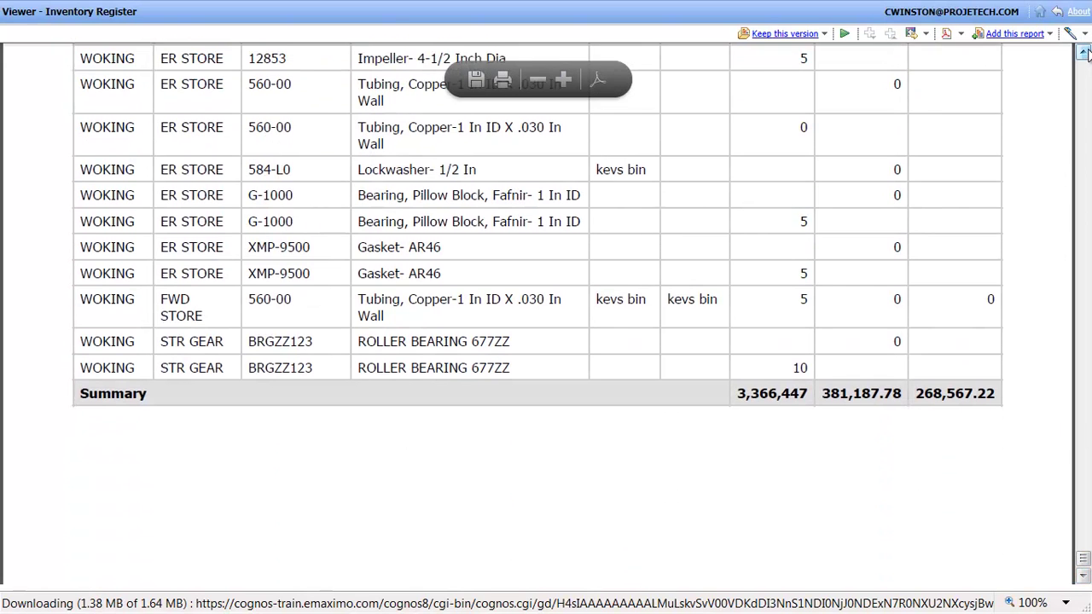
pyautogui.scroll(5, 1085, 54)
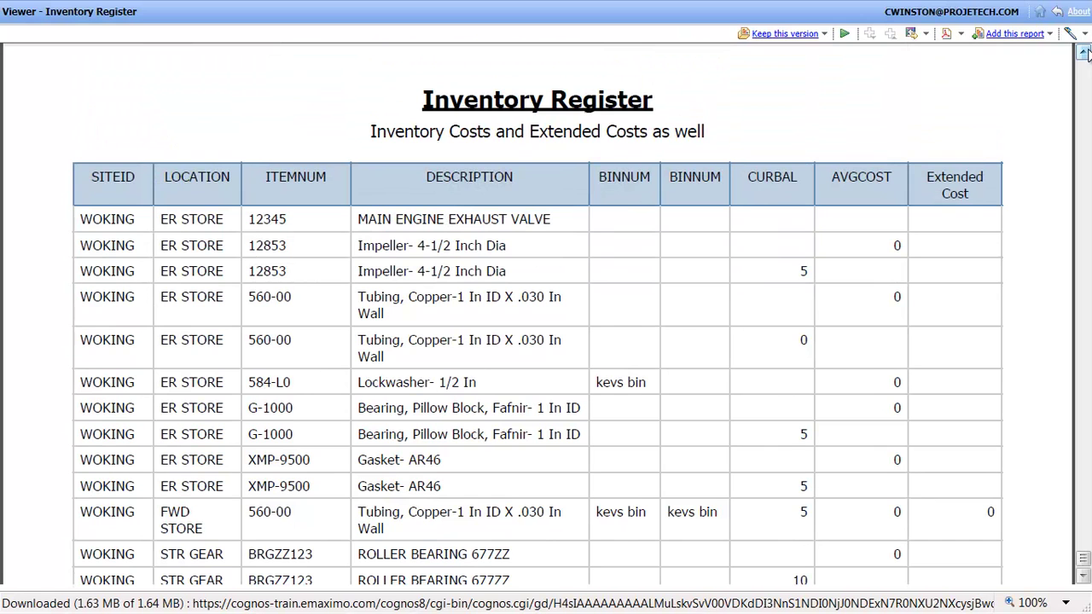
pyautogui.click(1084, 580)
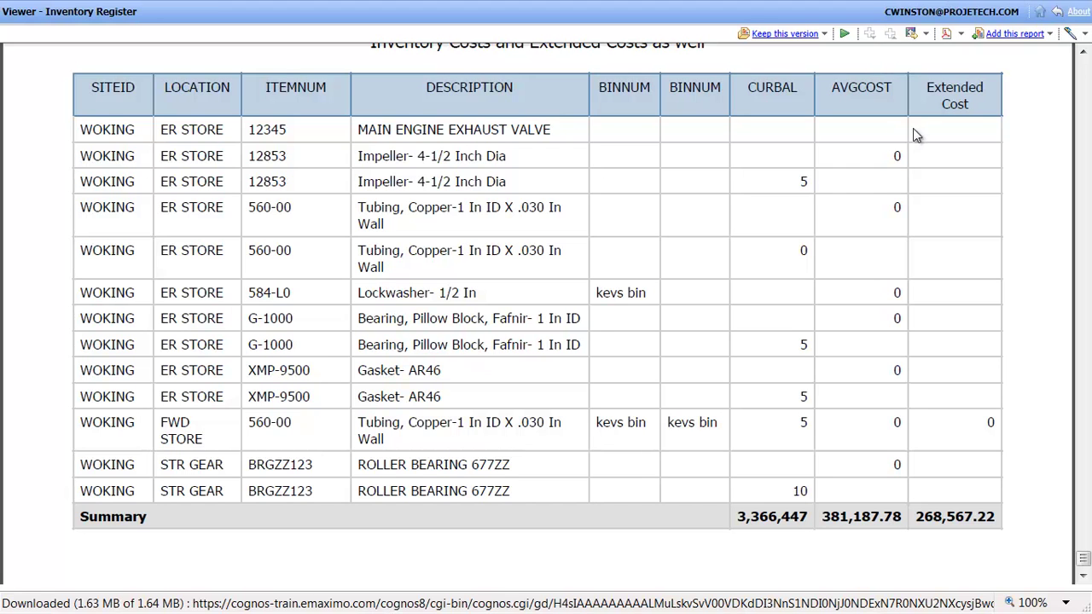
# - Reopen the Inventory Register report for editing and add a SITEID filter that prompts every time the report runs
pyautogui.click(1057, 13)
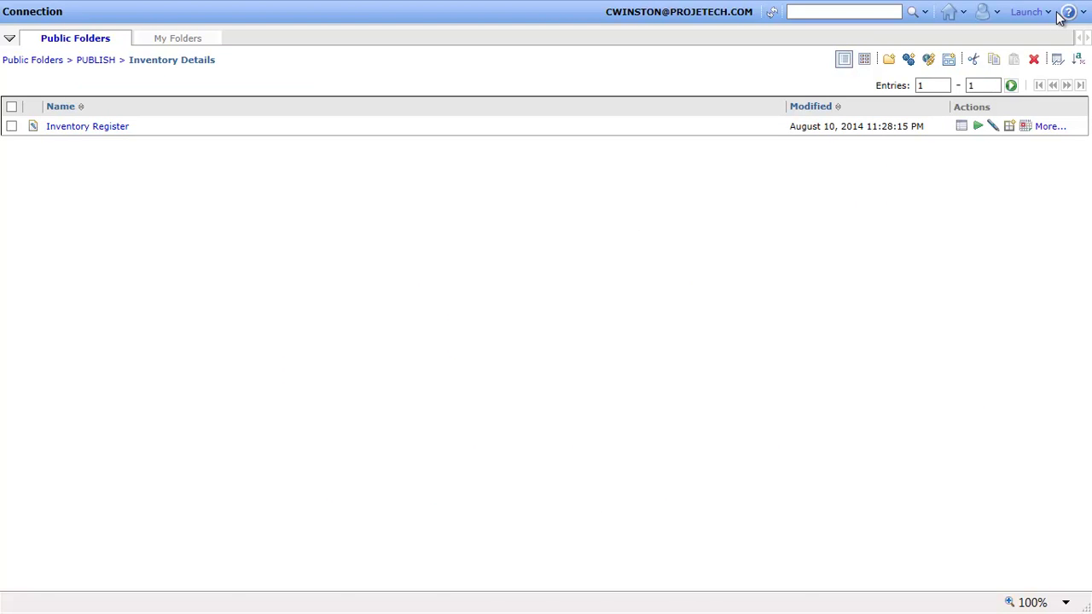
pyautogui.click(994, 128)
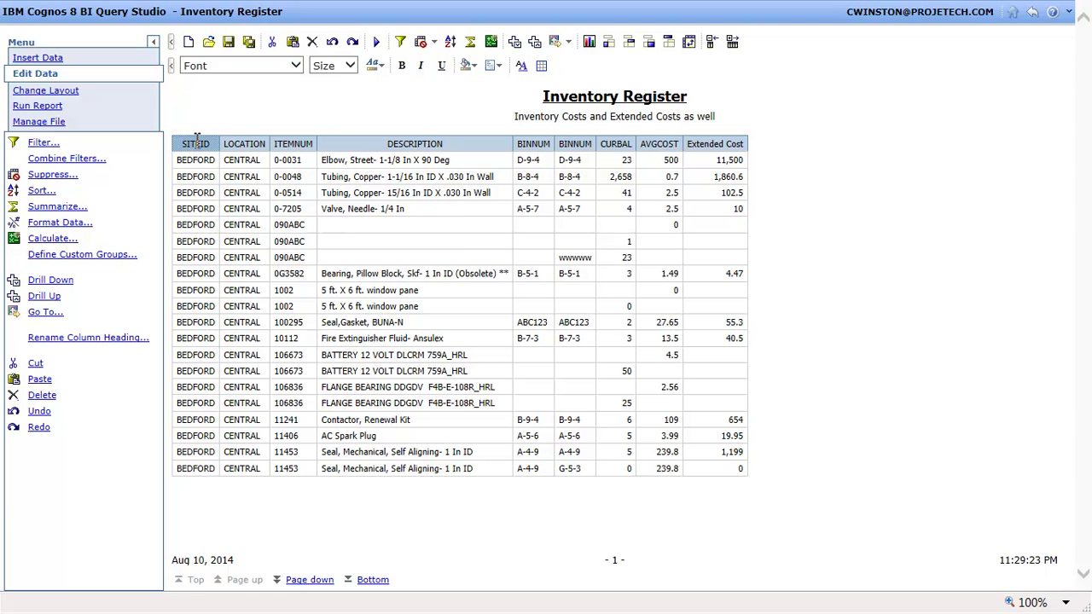
pyautogui.click(40, 145)
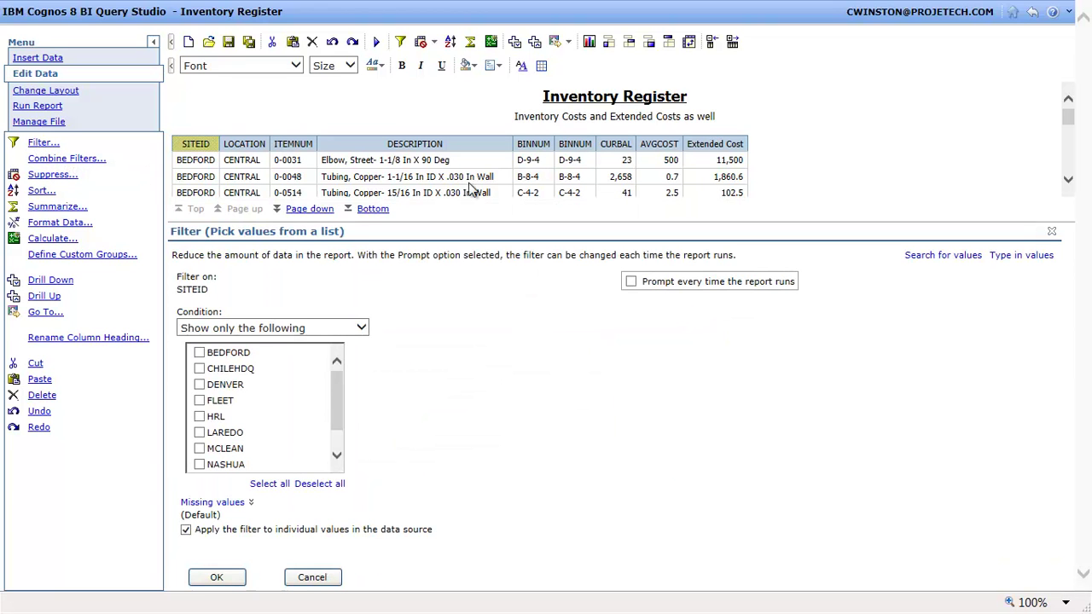
pyautogui.click(630, 282)
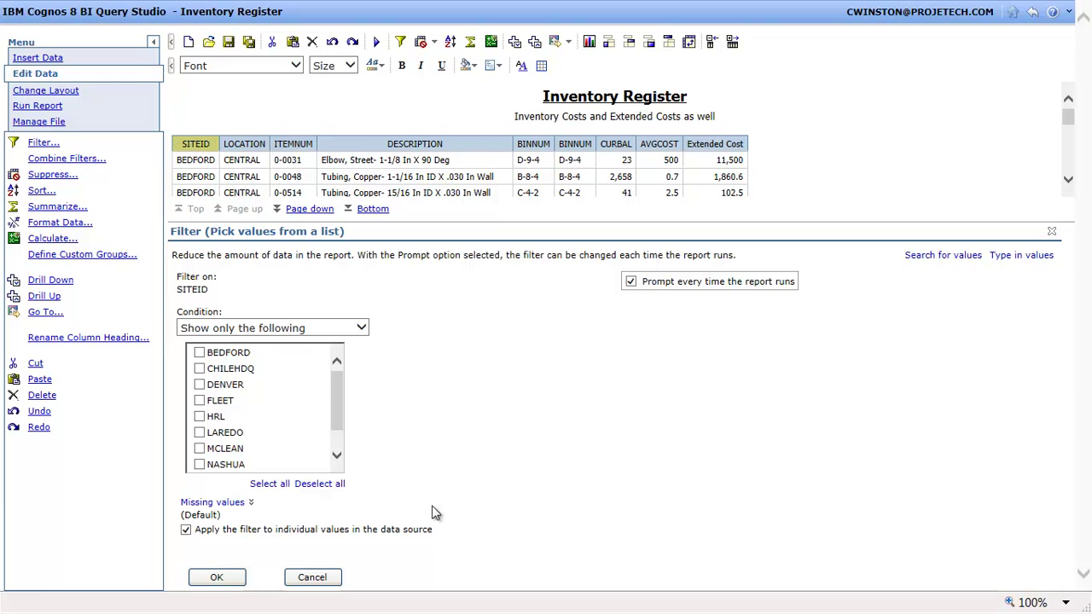
pyautogui.click(217, 579)
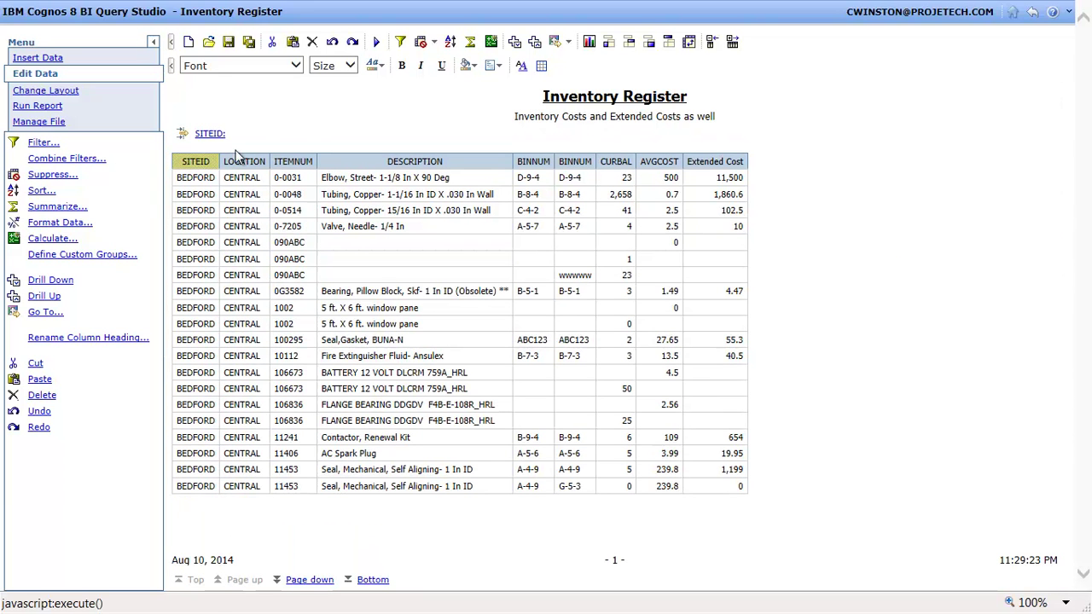
# - Add a LOCATION filter that prompts every time the report runs, combined with the SITEID filter by AND
pyautogui.click(240, 158)
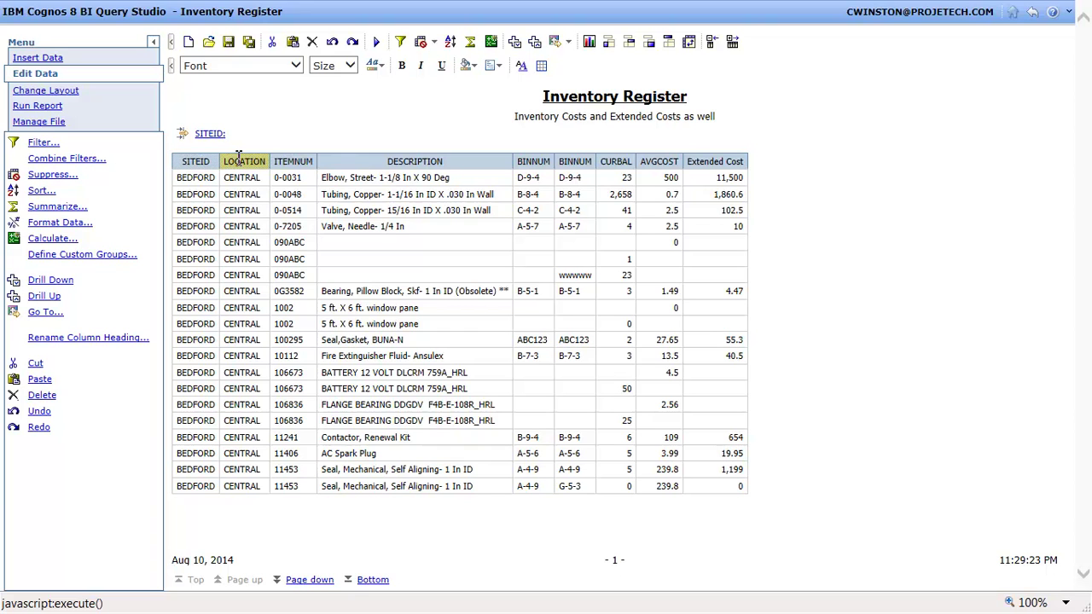
pyautogui.click(401, 43)
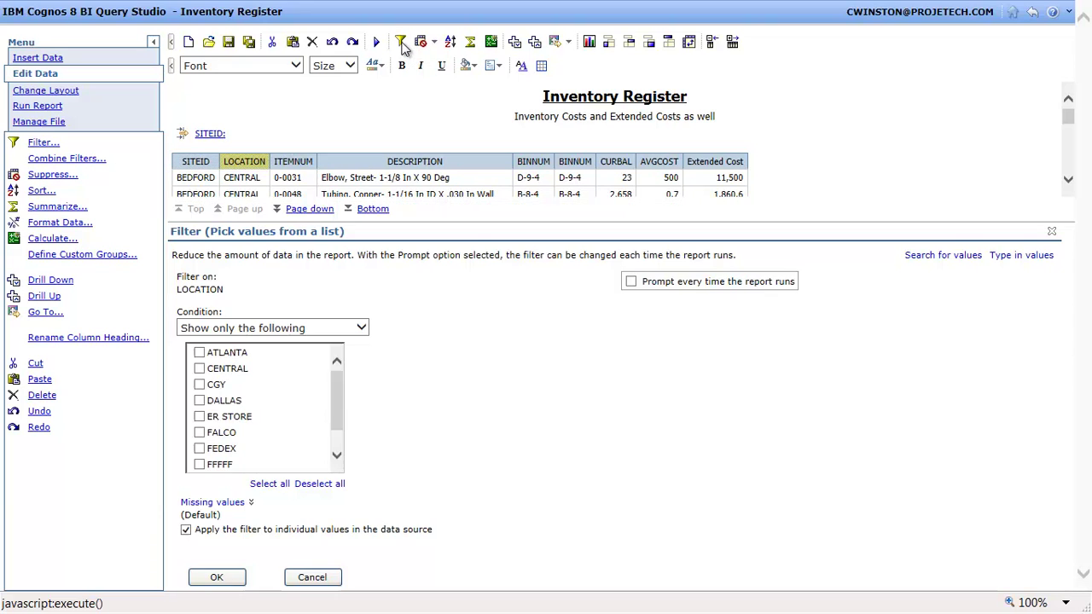
pyautogui.click(630, 283)
pyautogui.click(218, 578)
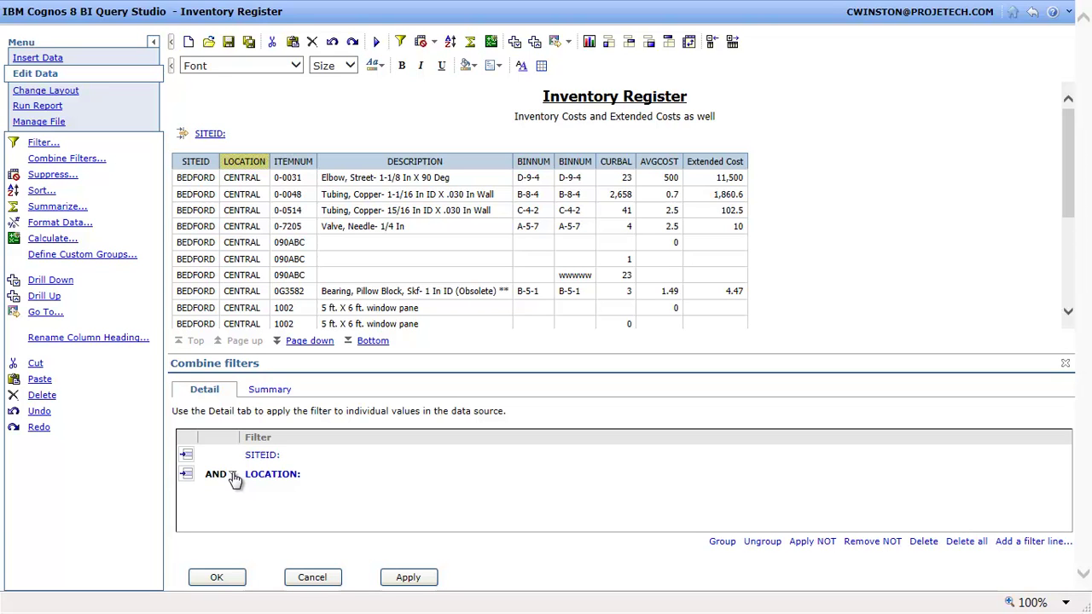
pyautogui.click(218, 578)
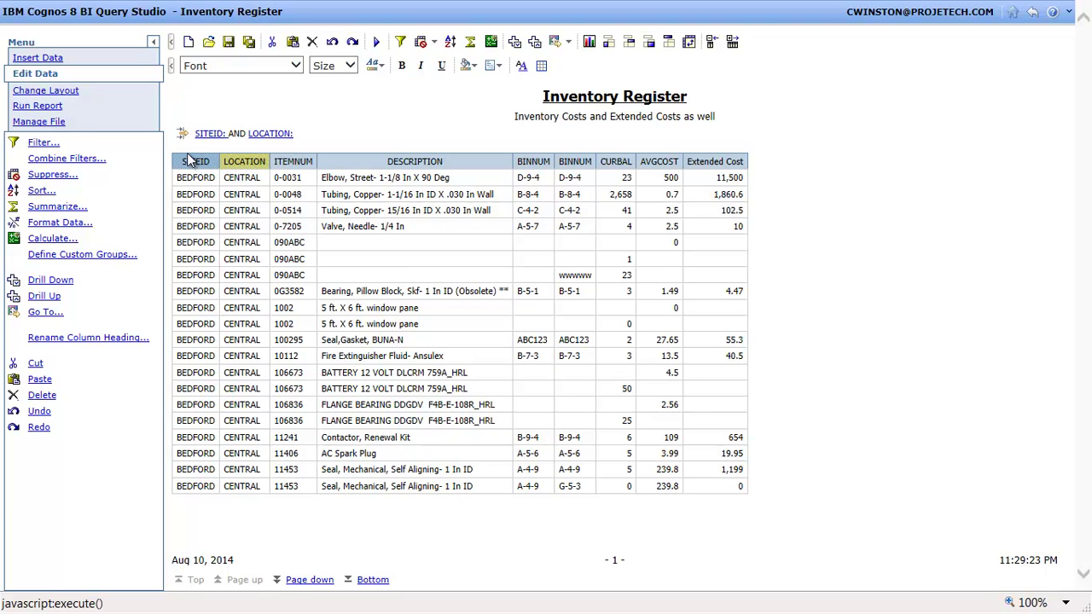
# - Group the report by SITEID, LOCATION and ITEMNUM
pyautogui.click(53, 92)
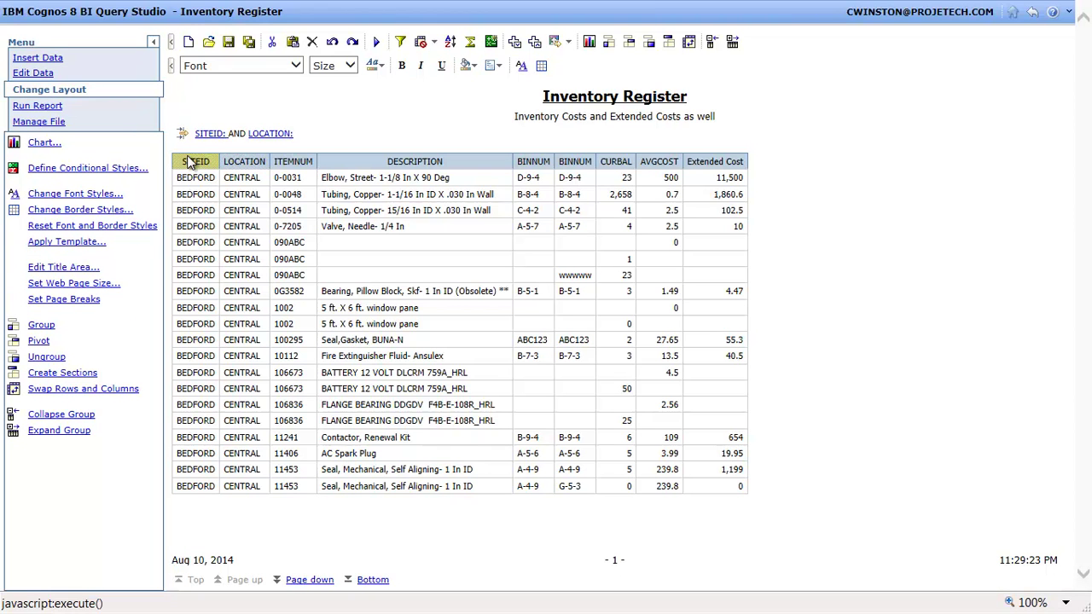
pyautogui.click(37, 330)
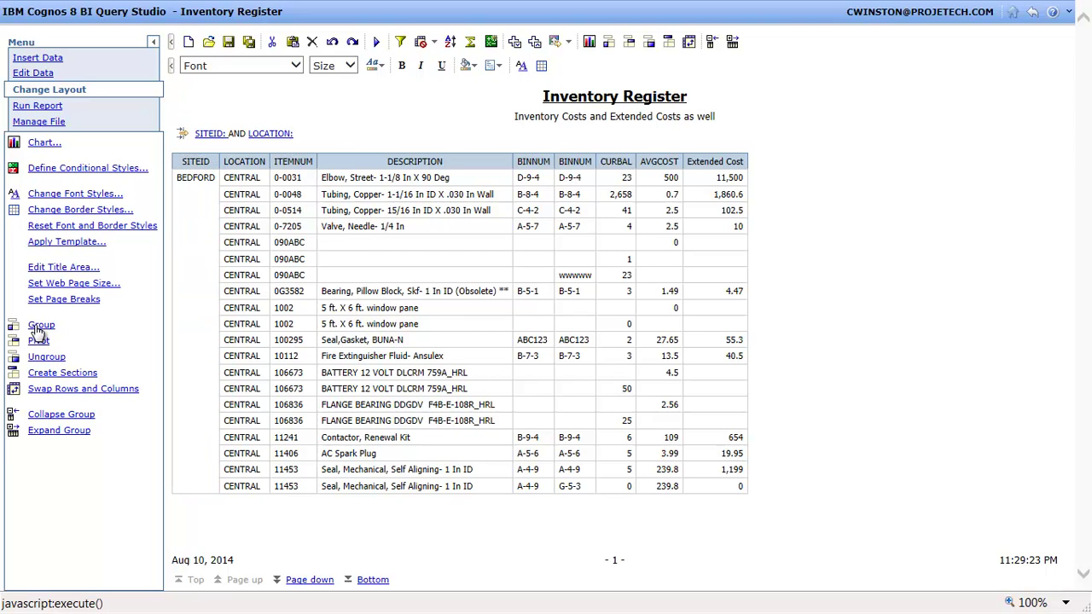
pyautogui.click(243, 162)
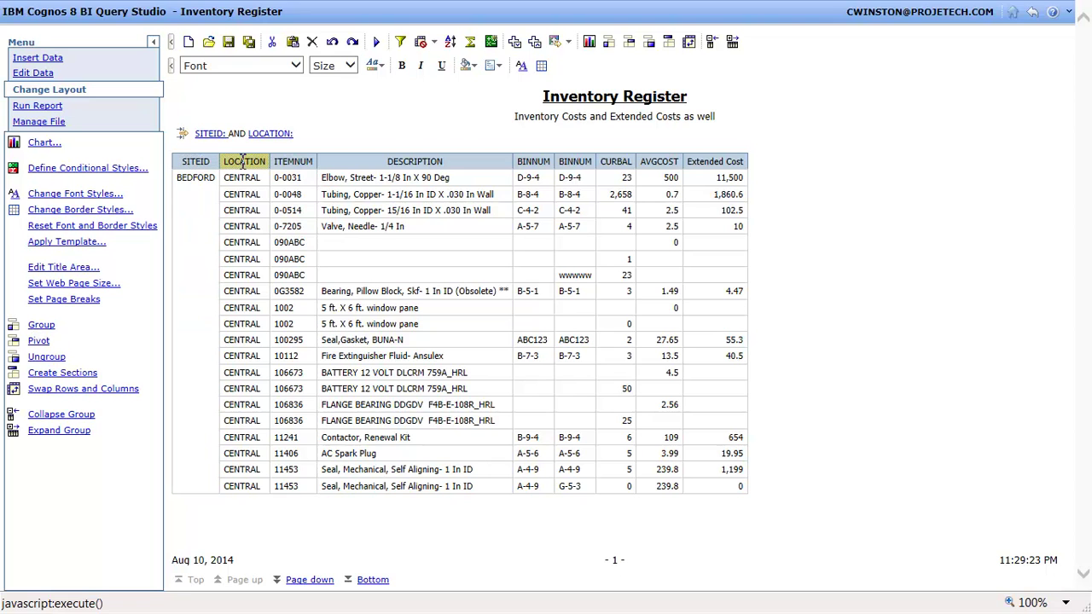
pyautogui.click(41, 326)
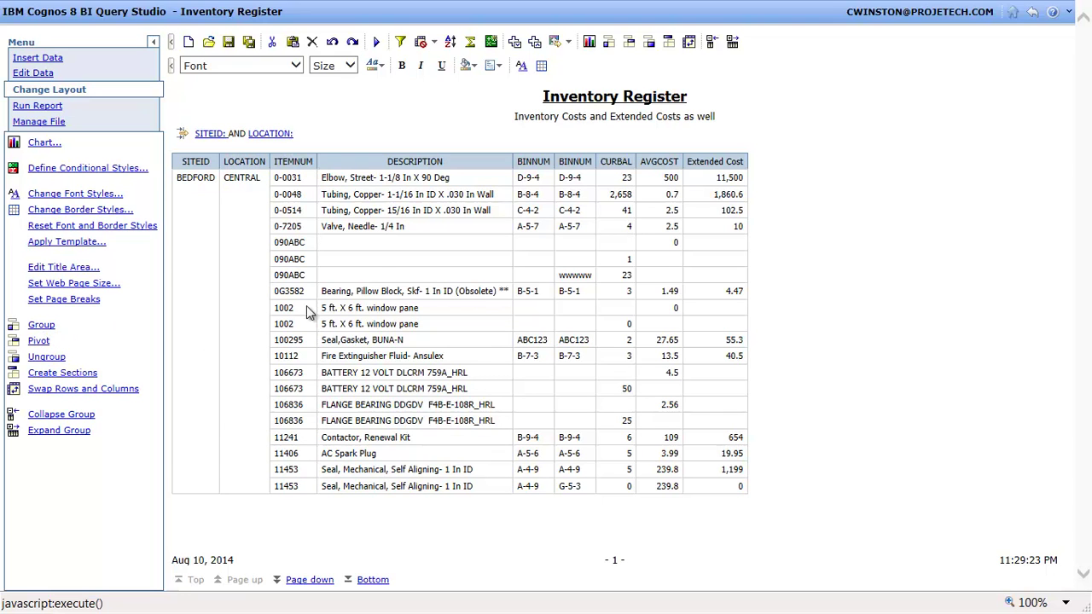
pyautogui.click(296, 162)
pyautogui.click(41, 326)
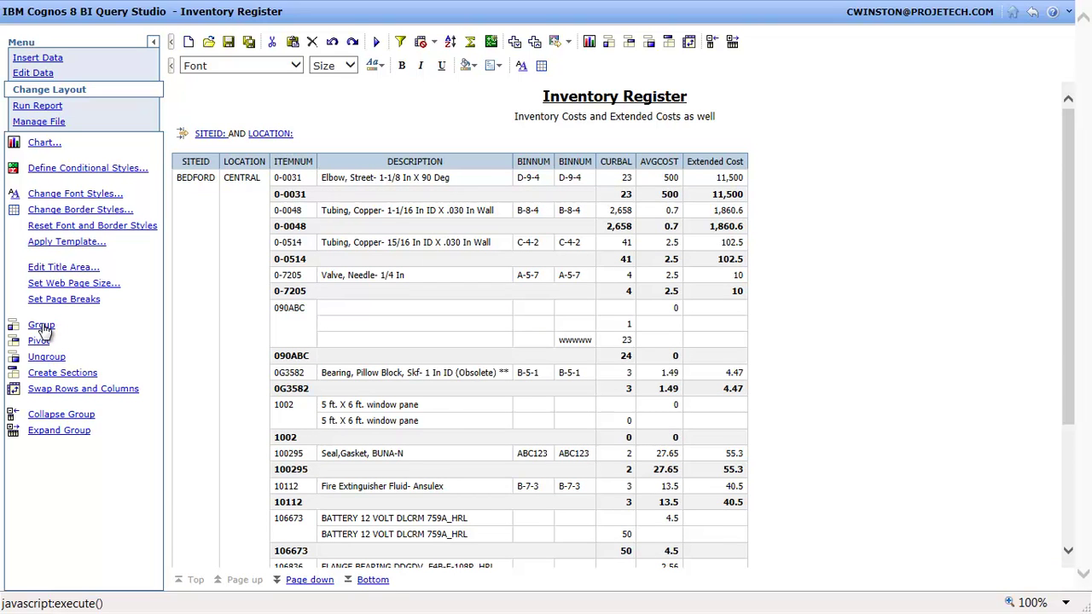
# - Set the footer summary of the CURBAL column to None
pyautogui.click(625, 196)
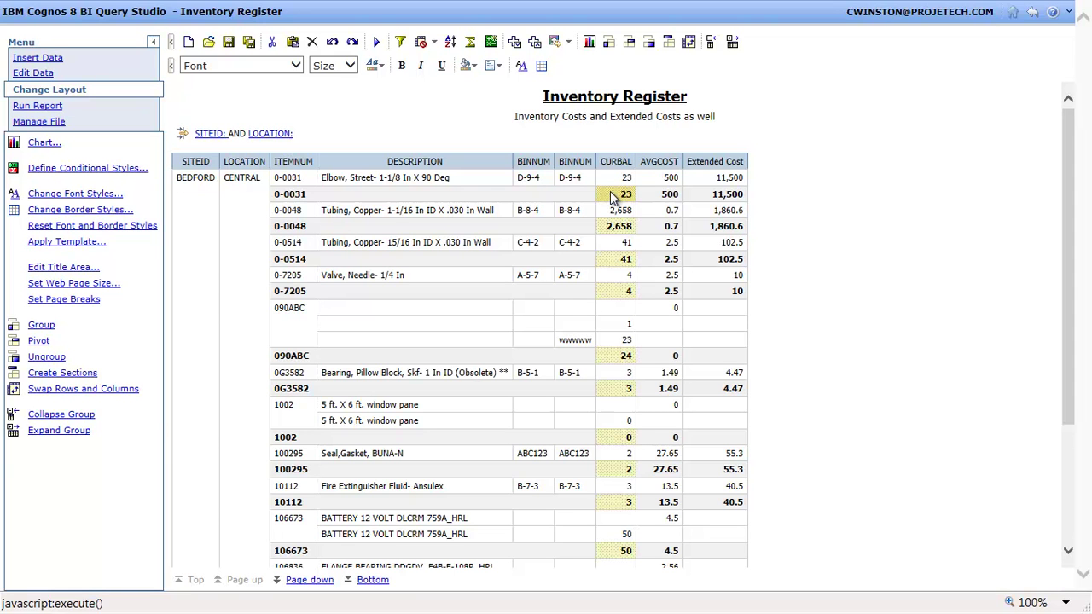
pyautogui.rightClick(614, 198)
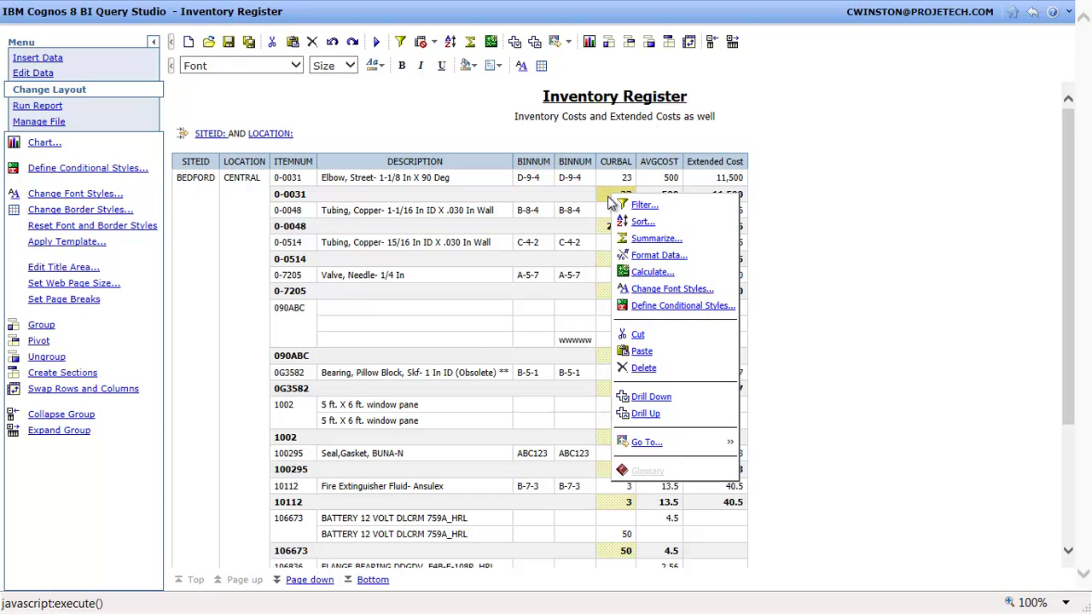
pyautogui.click(656, 238)
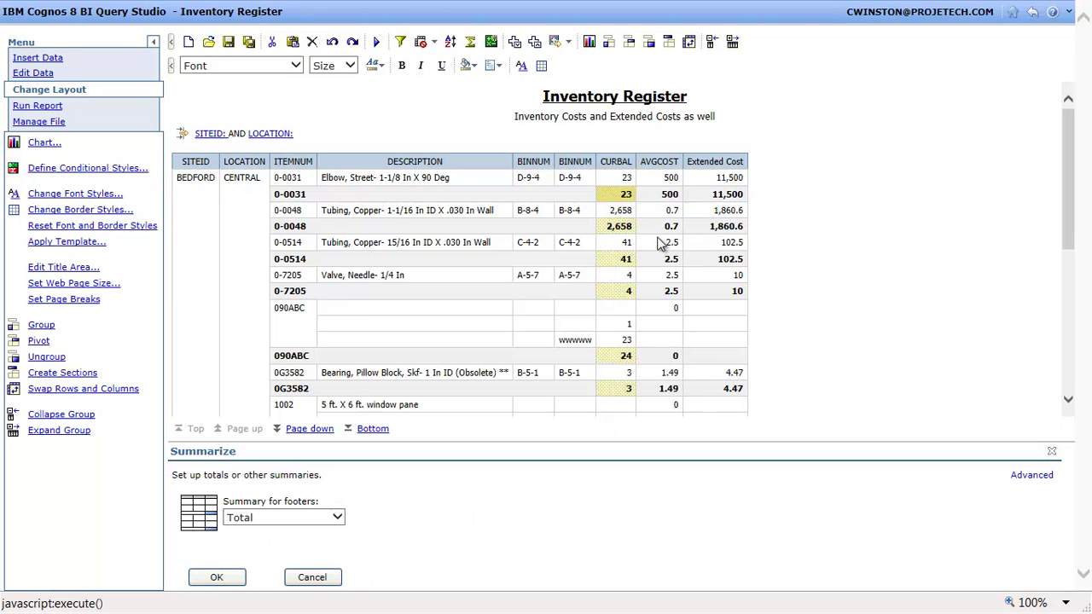
pyautogui.click(337, 518)
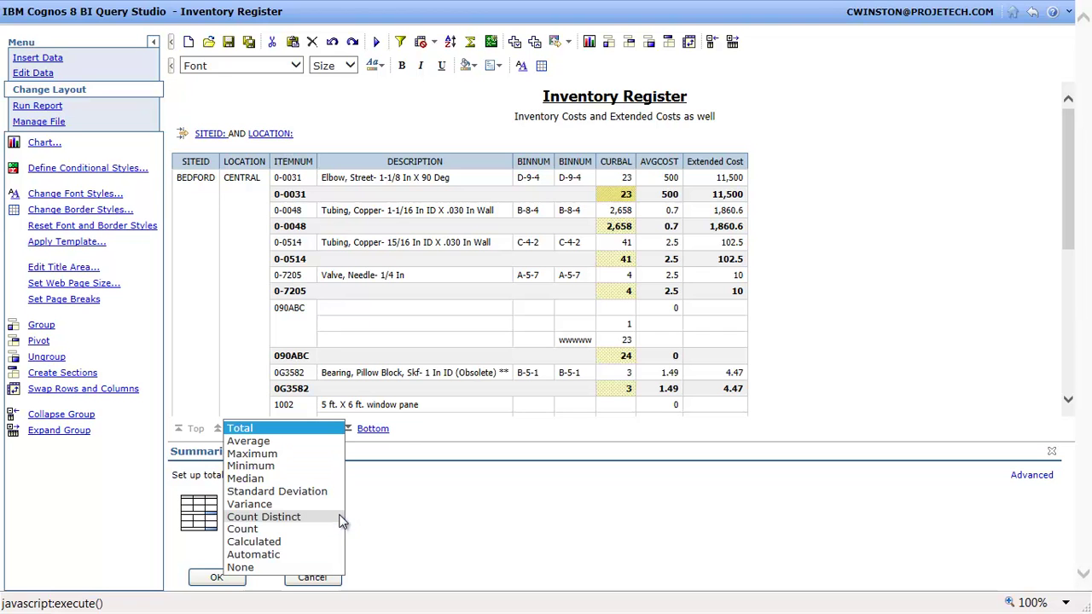
pyautogui.click(241, 567)
pyautogui.click(217, 578)
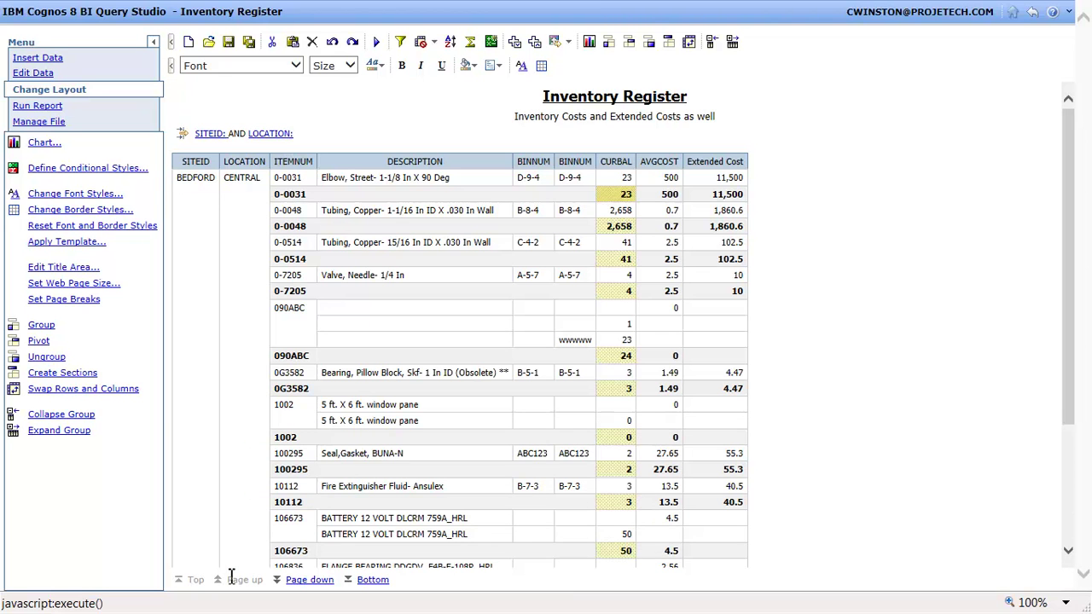
# - Set the footer summary of the AVGCOST column to None
pyautogui.click(663, 196)
pyautogui.rightClick(663, 196)
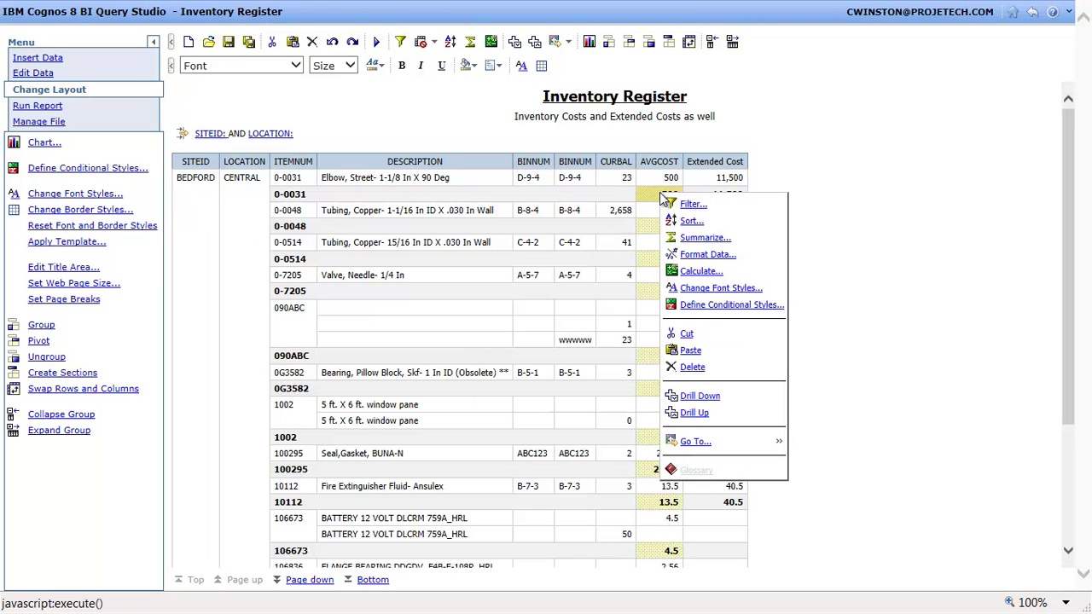
pyautogui.click(705, 238)
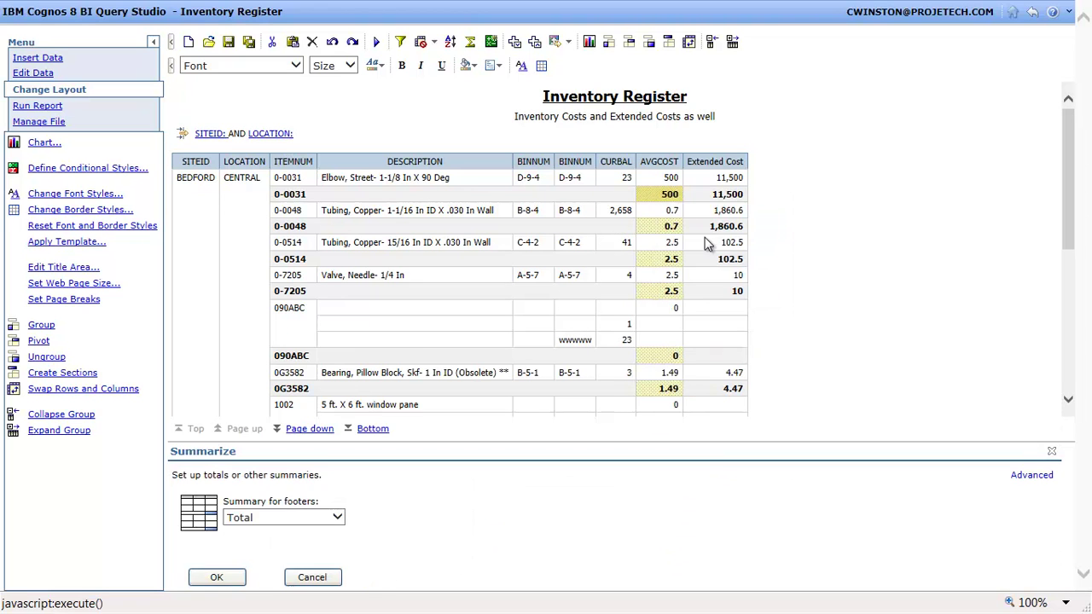
pyautogui.click(337, 517)
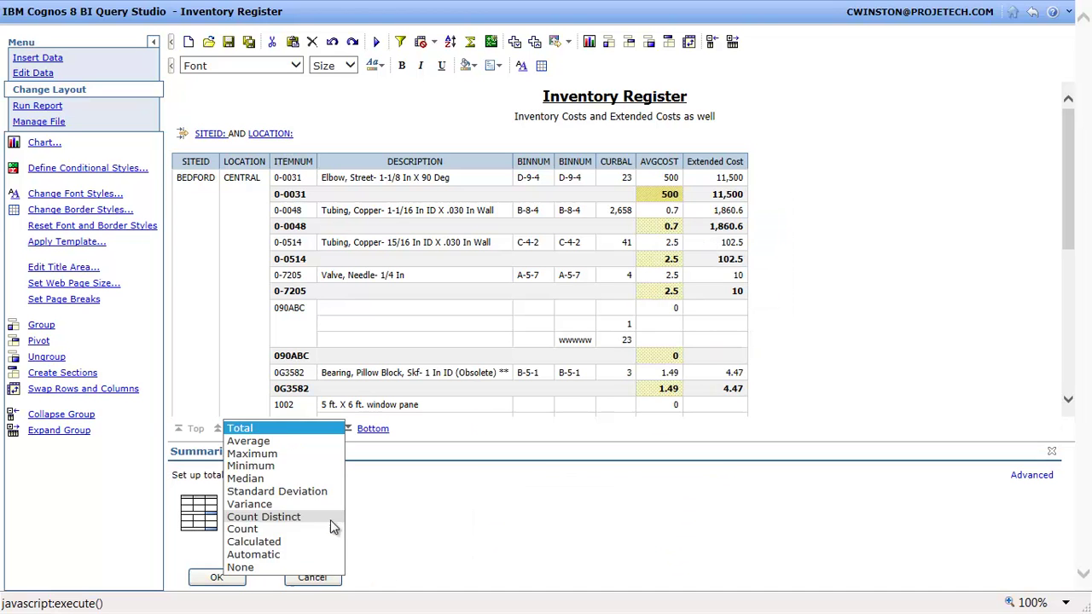
pyautogui.click(240, 568)
pyautogui.click(217, 577)
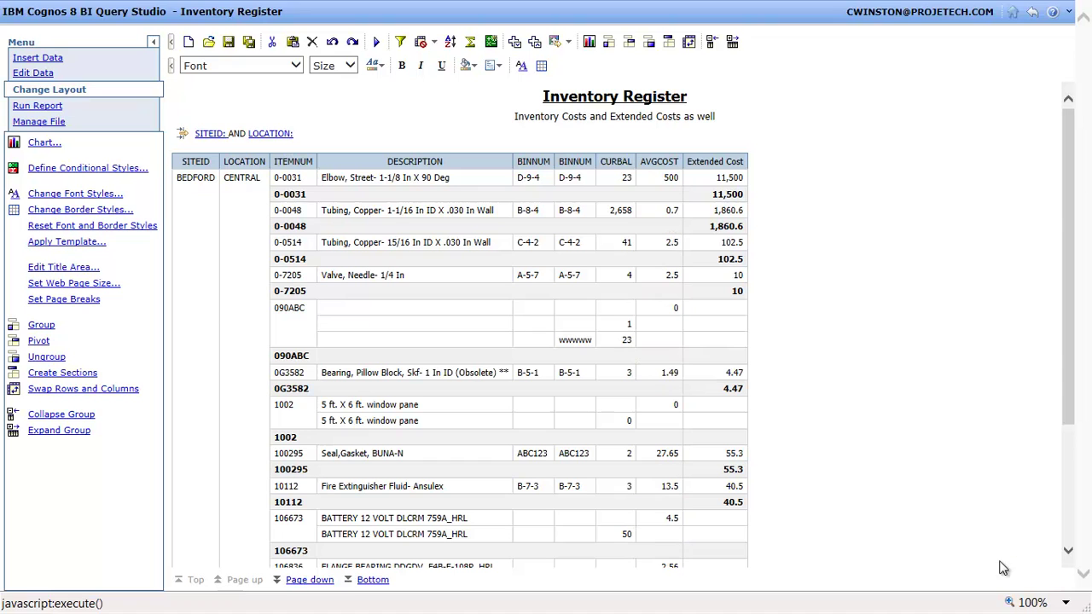
# - Rename the LOCATION column heading to Storeroom
pyautogui.click(245, 161)
pyautogui.click(245, 161)
pyautogui.doubleClick(245, 161)
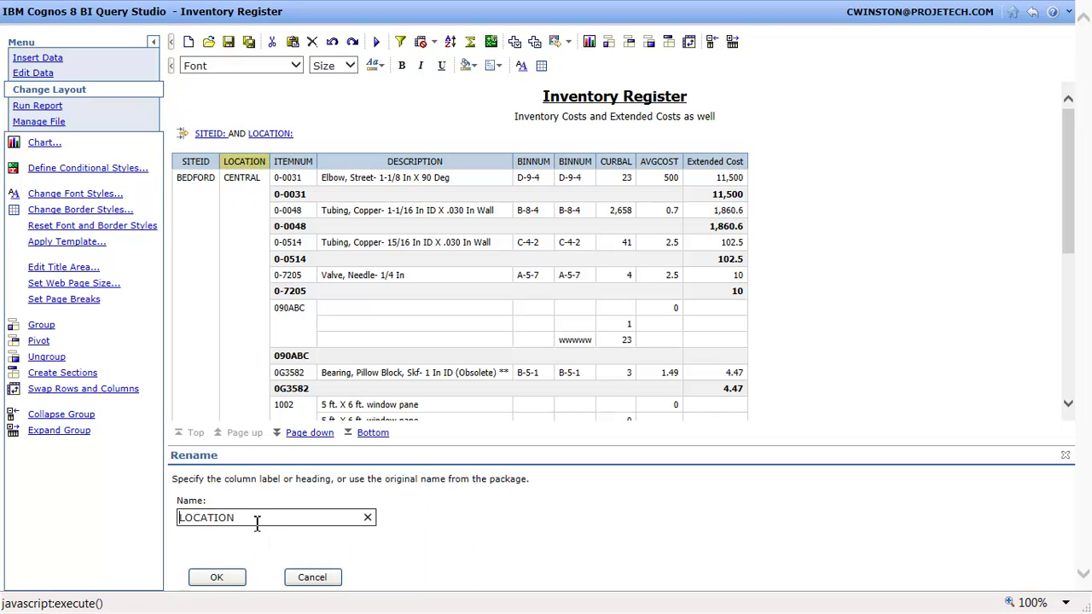
pyautogui.moveTo(257, 524); pyautogui.dragTo(108, 530)
pyautogui.write('Storeroom')
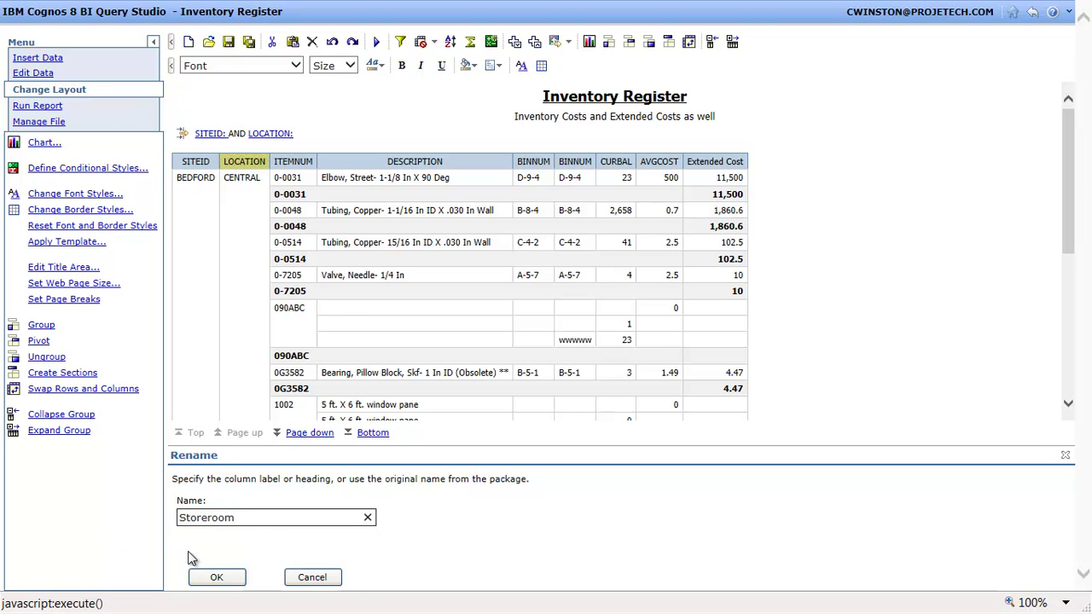
pyautogui.click(209, 578)
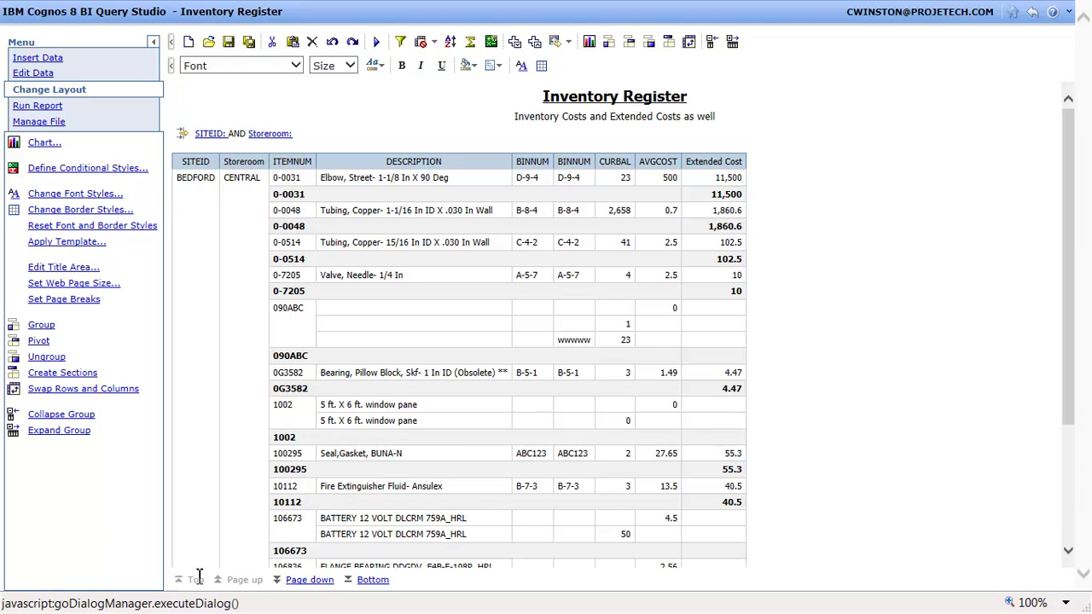
# - Rename the first BINNUM column, next to DESCRIPTION, to Default Bin#
pyautogui.doubleClick(541, 160)
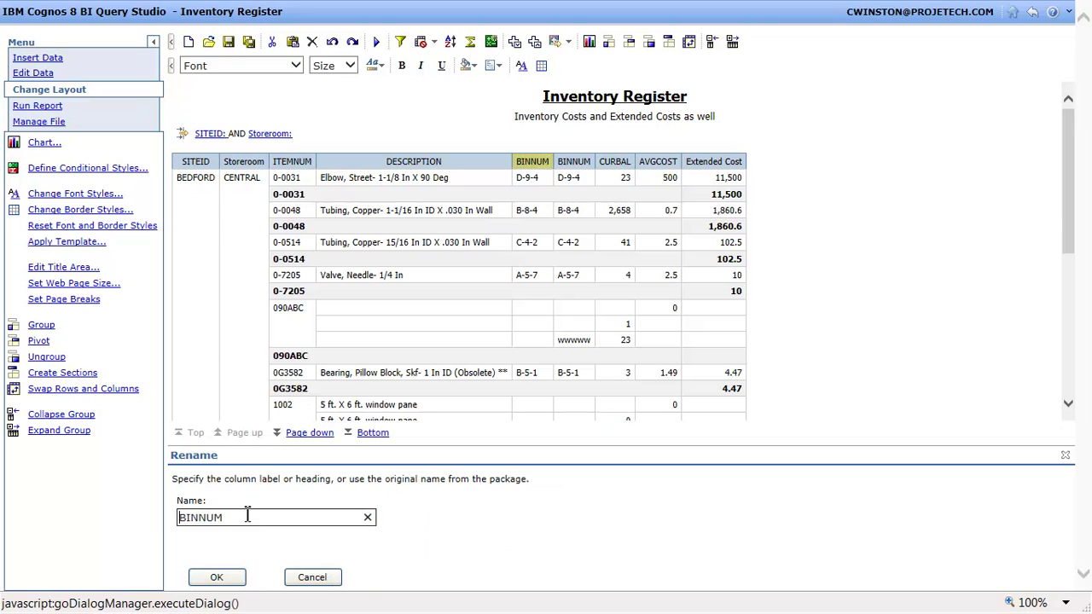
pyautogui.moveTo(247, 515); pyautogui.dragTo(145, 523)
pyautogui.write('De')
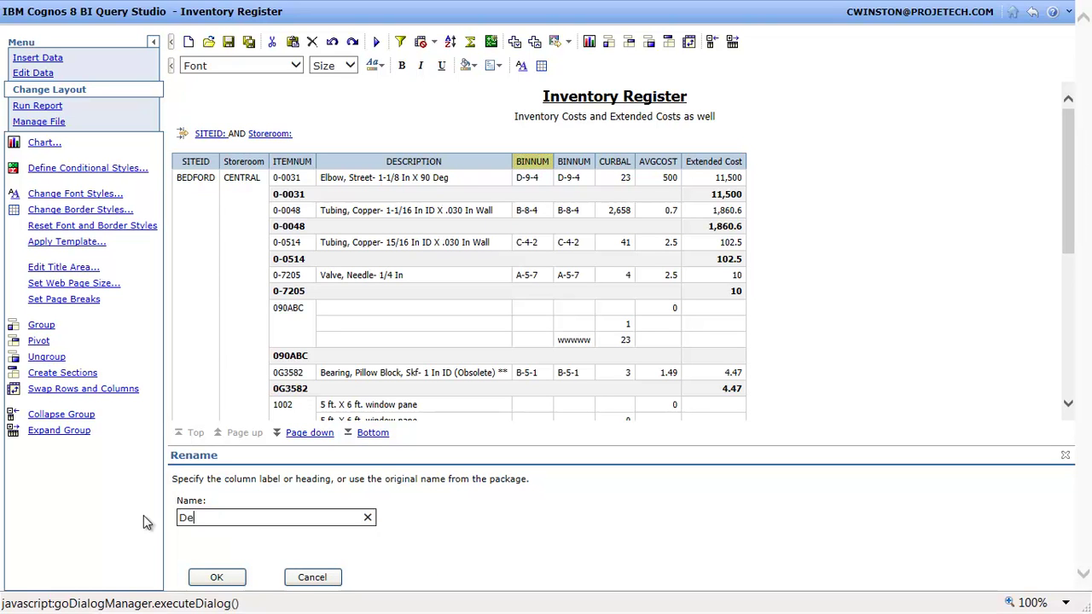
pyautogui.write('fault Bin#')
pyautogui.click(220, 580)
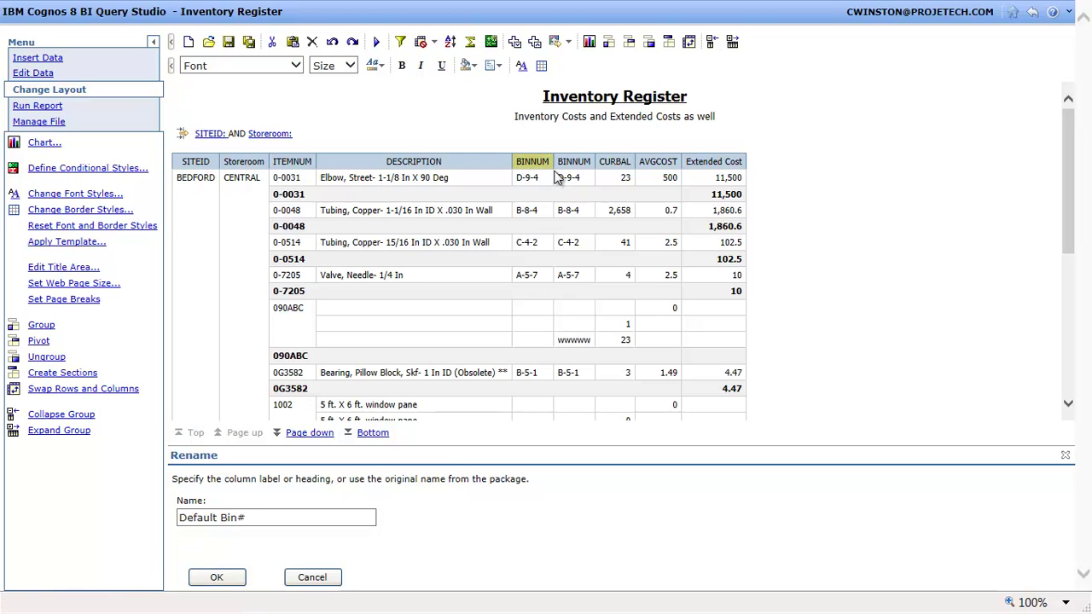
pyautogui.click(224, 580)
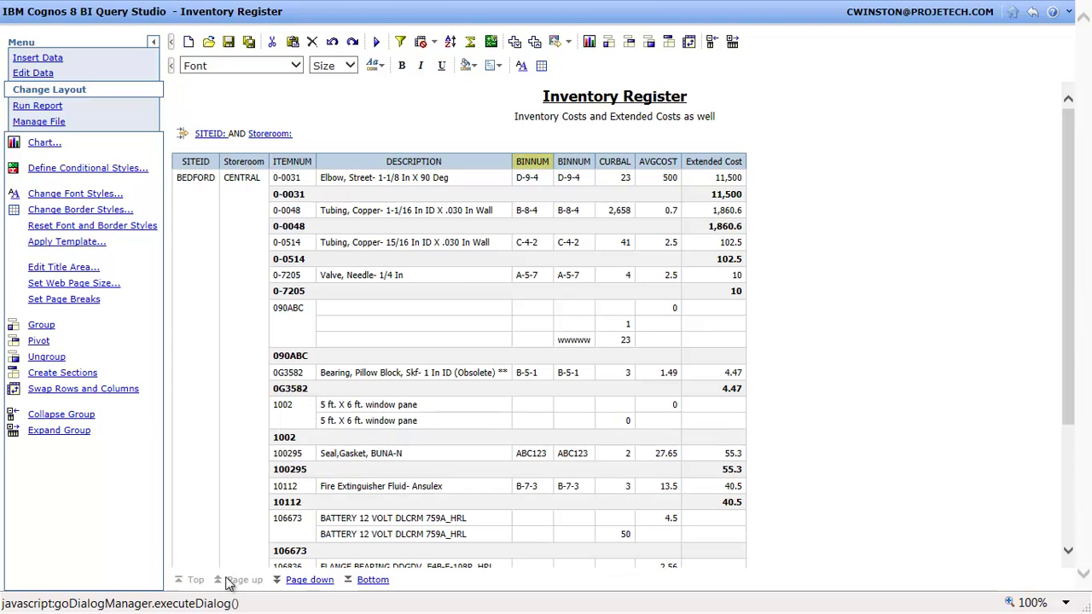
# - Rename the remaining BINNUM column to Actual Bin#
pyautogui.click(596, 165)
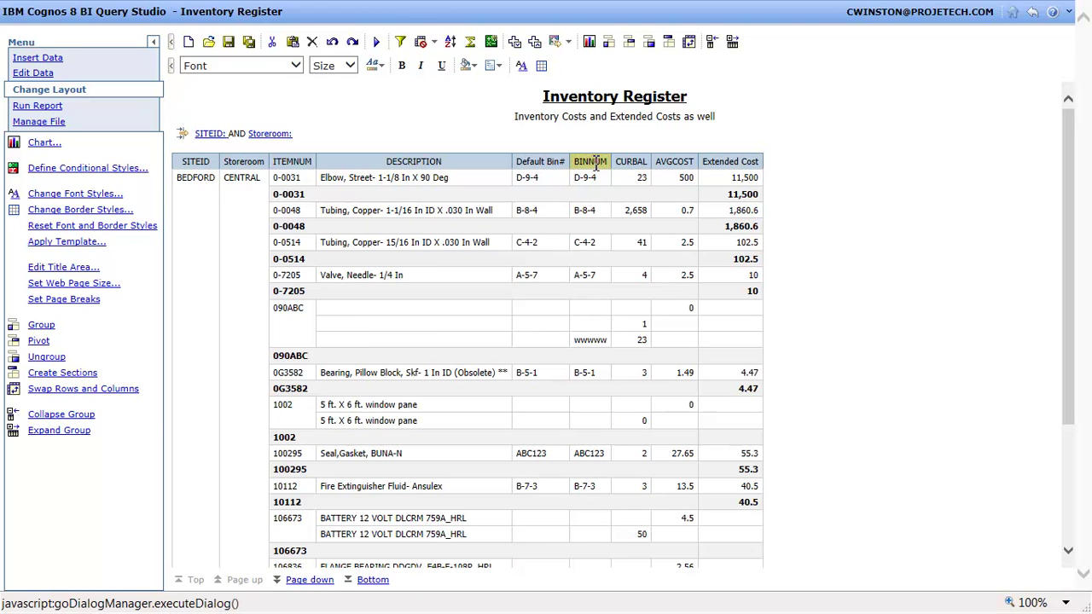
pyautogui.doubleClick(596, 165)
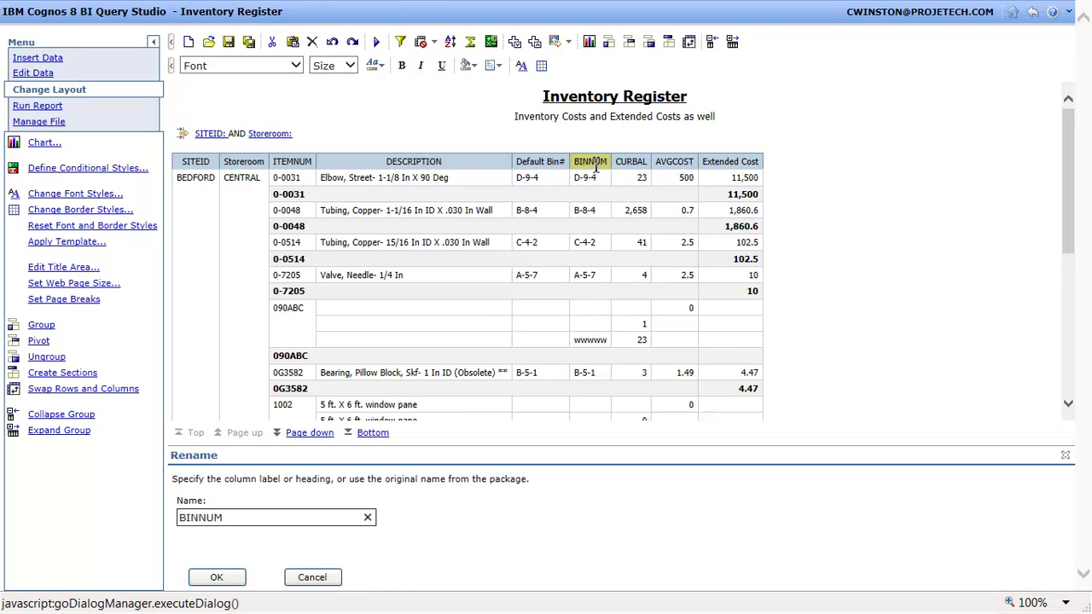
pyautogui.moveTo(264, 522); pyautogui.dragTo(154, 521)
pyautogui.write('Actual Bin#')
pyautogui.click(216, 578)
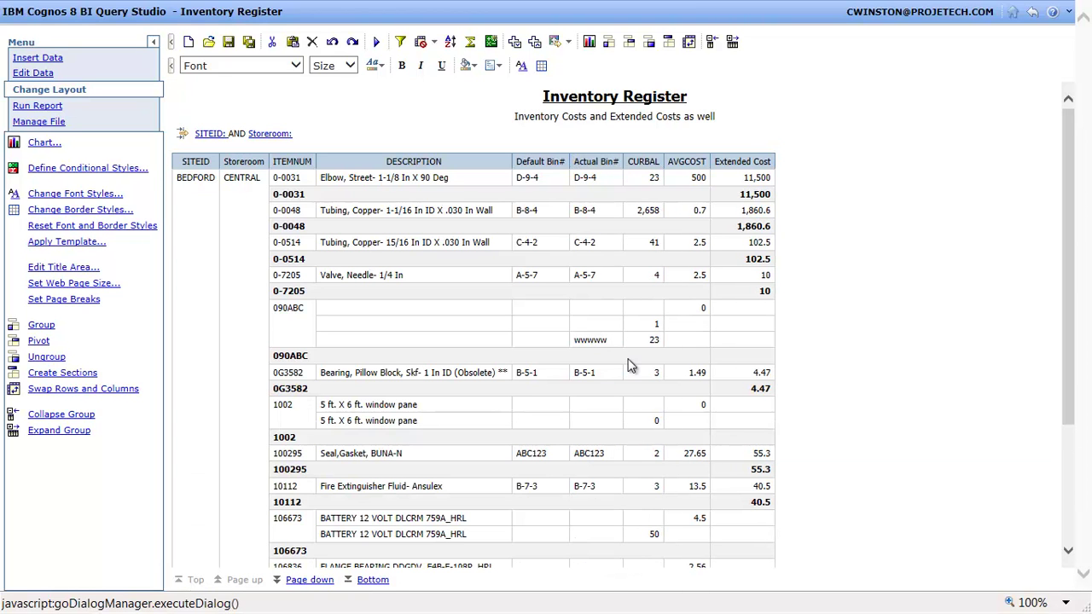
# - Rename the CURBAL column to Quantity on Hand
pyautogui.click(645, 164)
pyautogui.doubleClick(645, 164)
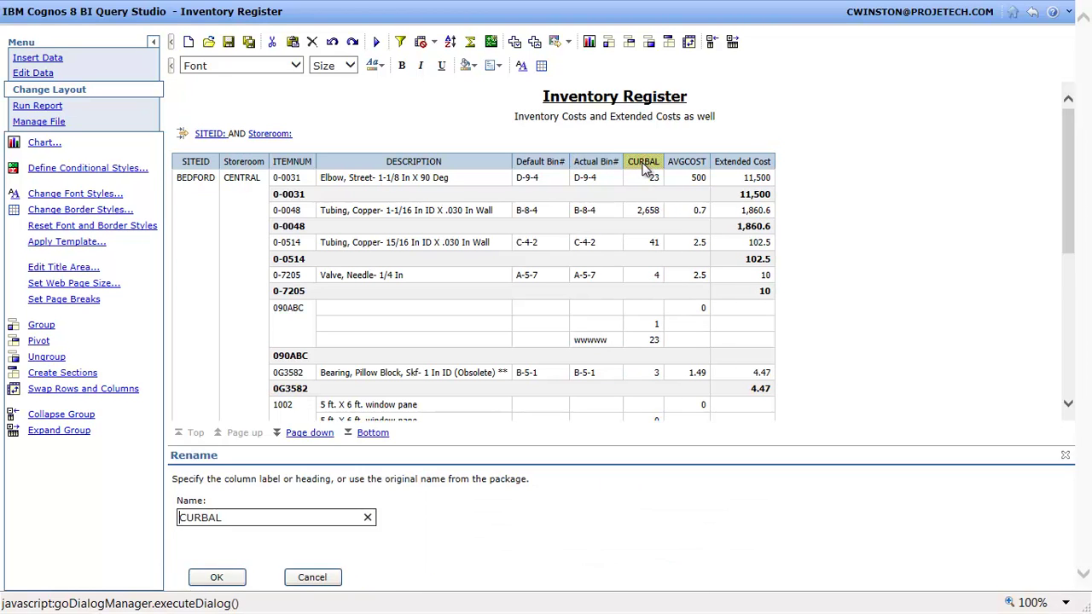
pyautogui.moveTo(264, 517); pyautogui.dragTo(168, 517)
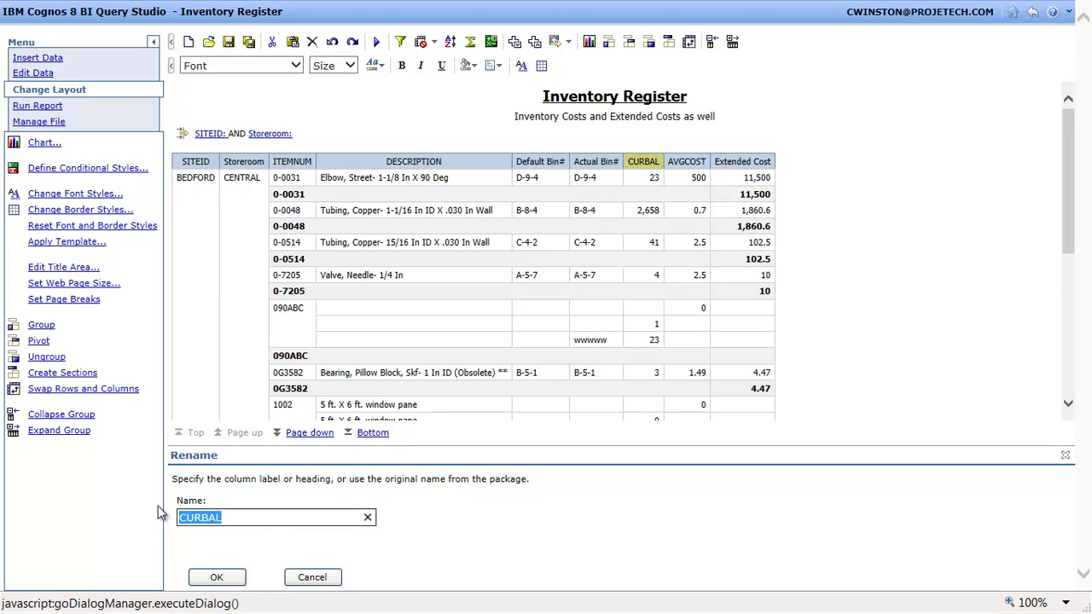
pyautogui.write('Quantity on Hand')
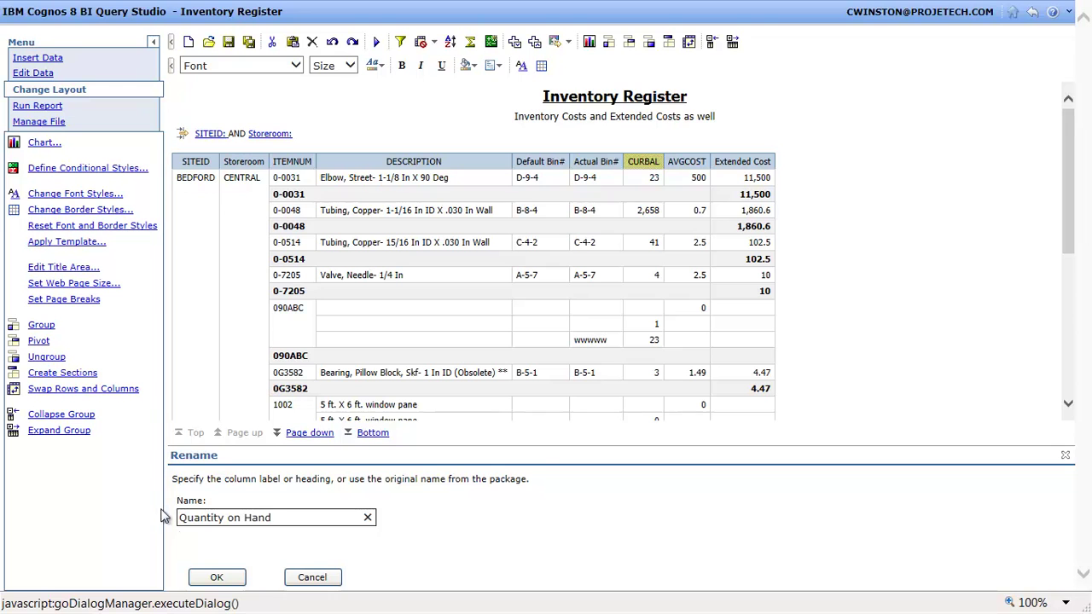
pyautogui.click(218, 579)
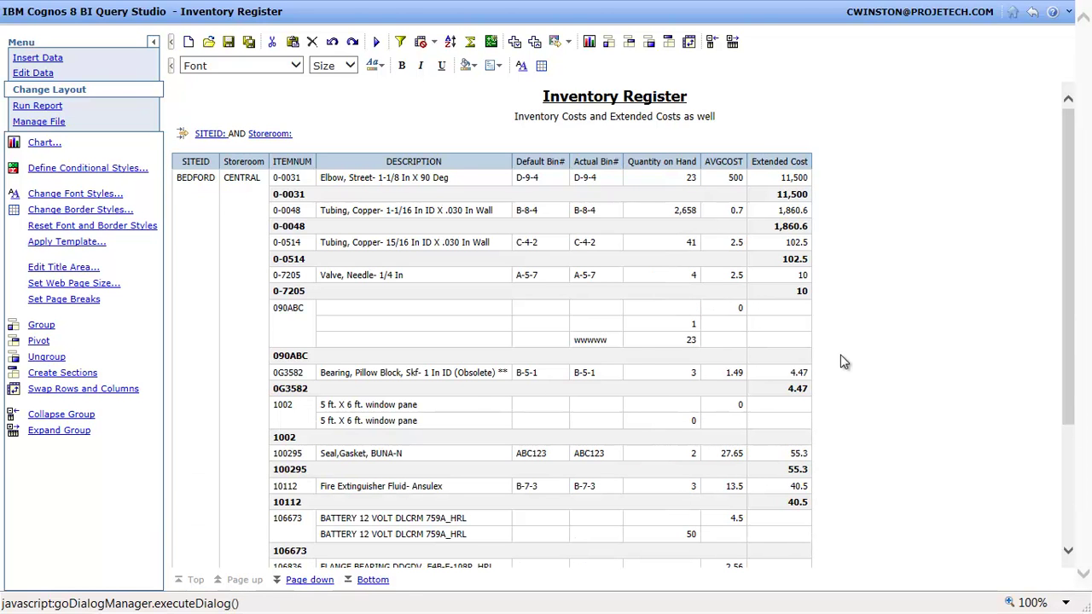
# - Save the report and examine its last page, including the overall Summary row
pyautogui.click(229, 45)
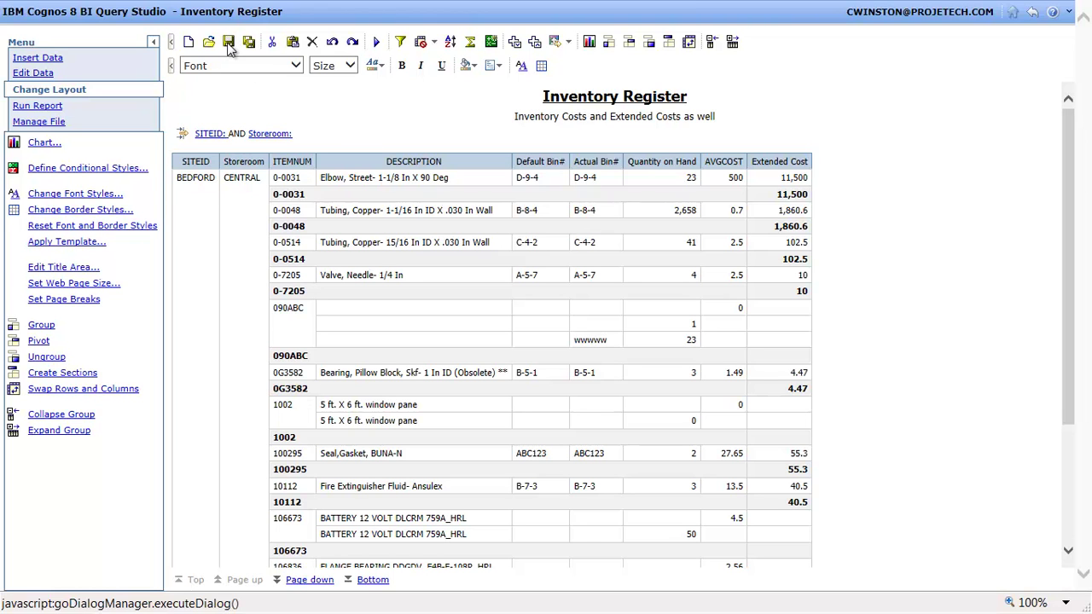
pyautogui.click(1072, 521)
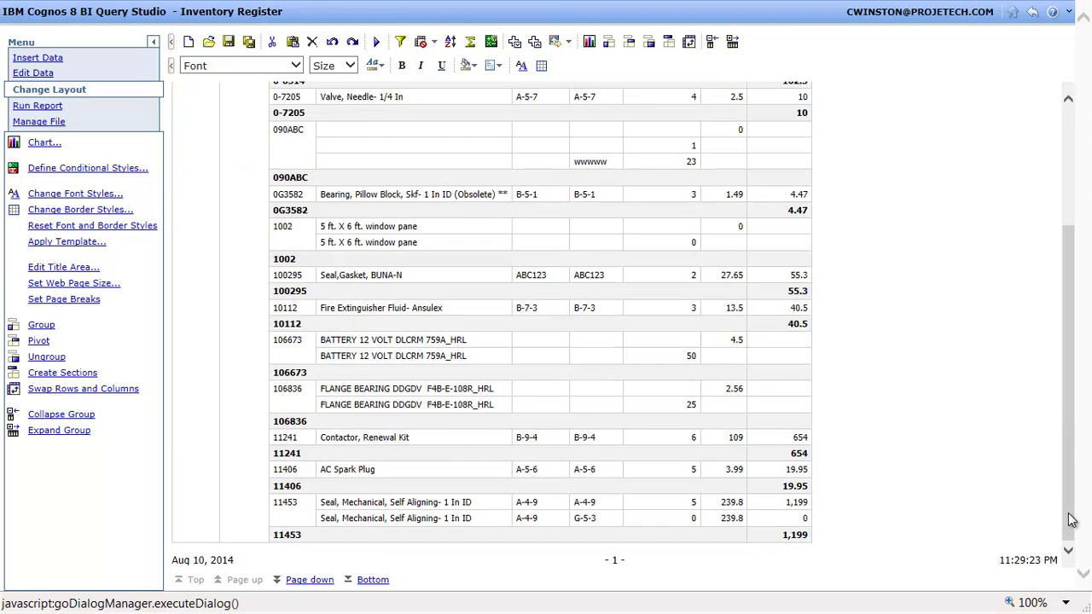
pyautogui.click(373, 580)
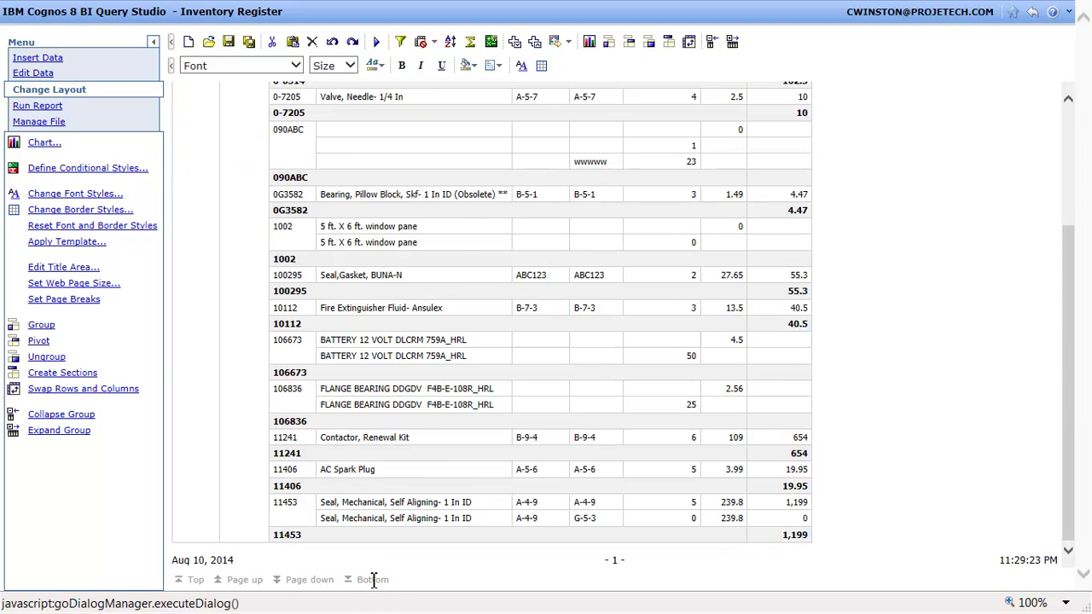
pyautogui.click(1073, 503)
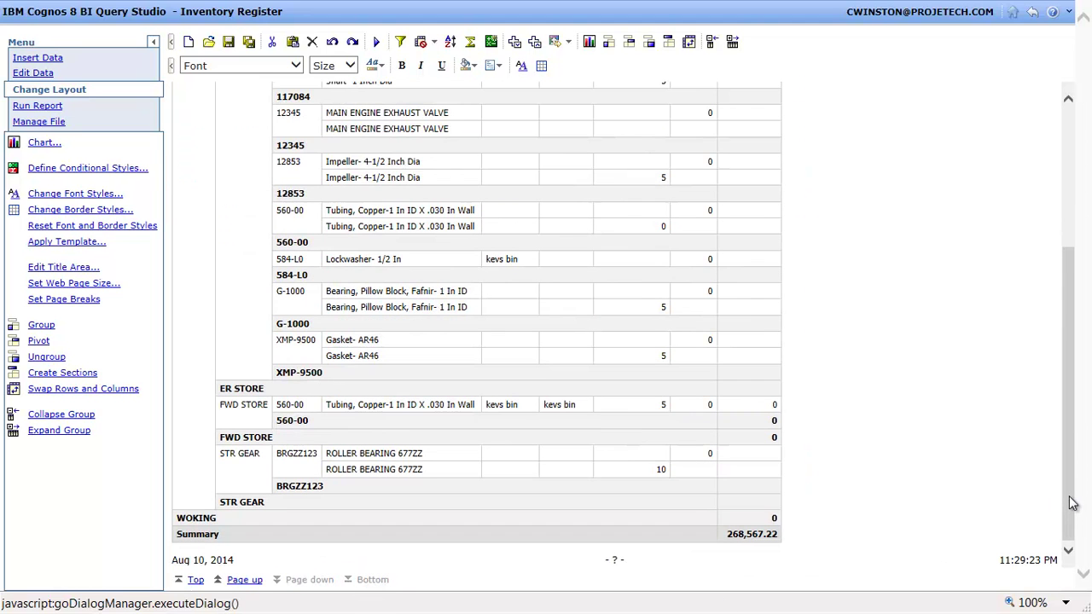
pyautogui.moveTo(1073, 503); pyautogui.dragTo(1069, 224)
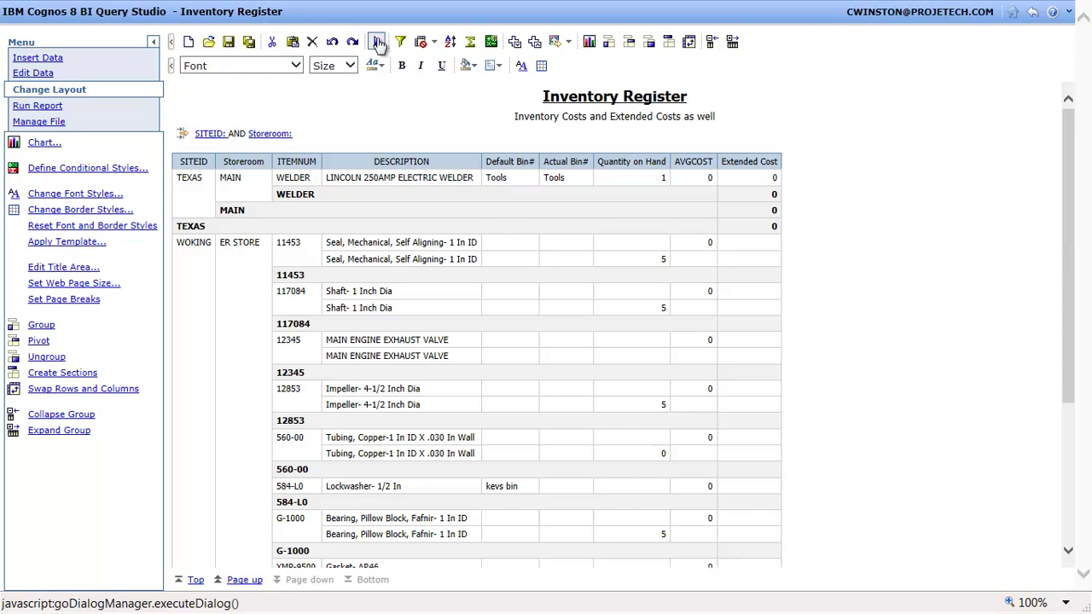
# - Save the report again and run it from the Inventory Details folder in HTML, bringing up its SITEID and Storeroom prompts
pyautogui.click(228, 43)
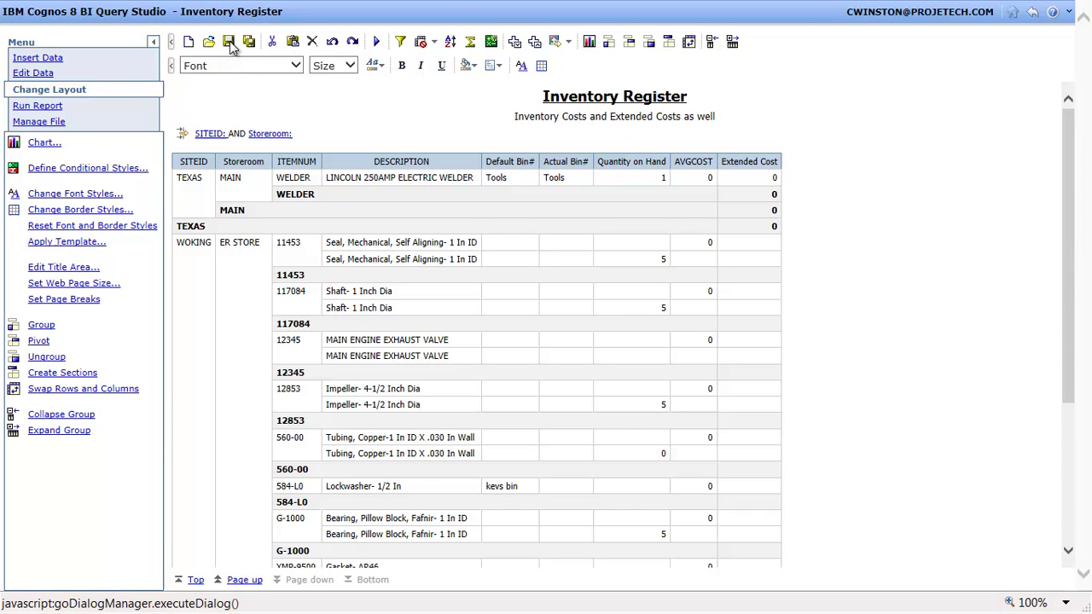
pyautogui.click(1035, 15)
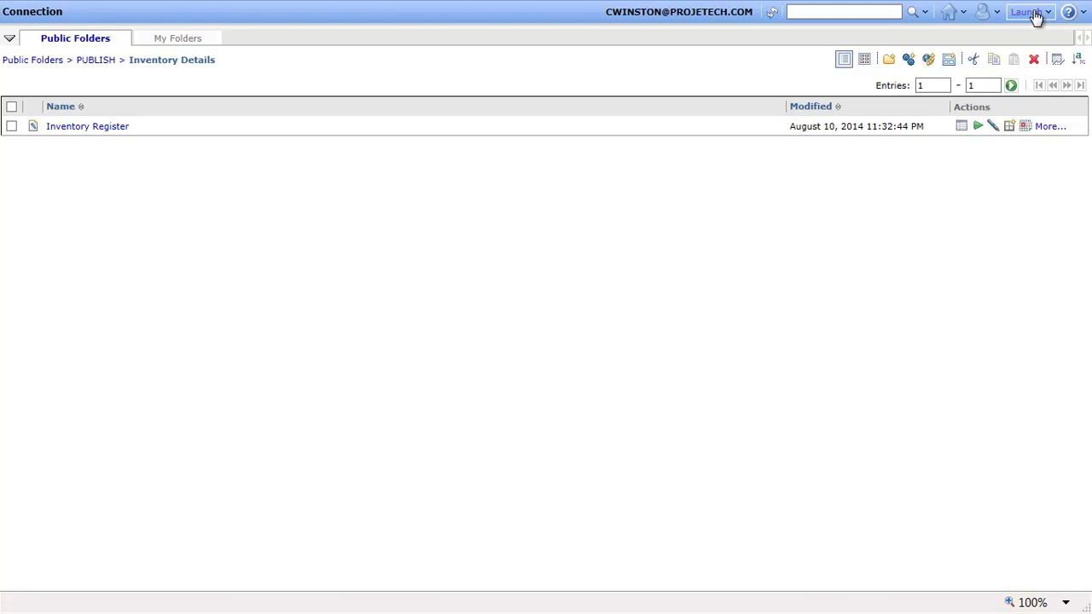
pyautogui.click(978, 127)
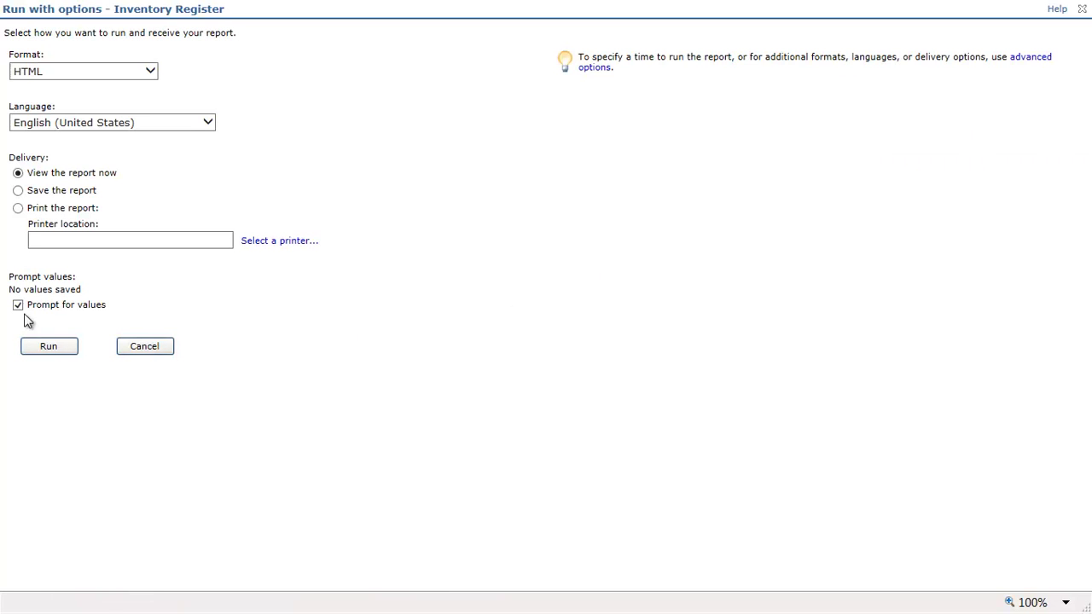
pyautogui.click(58, 348)
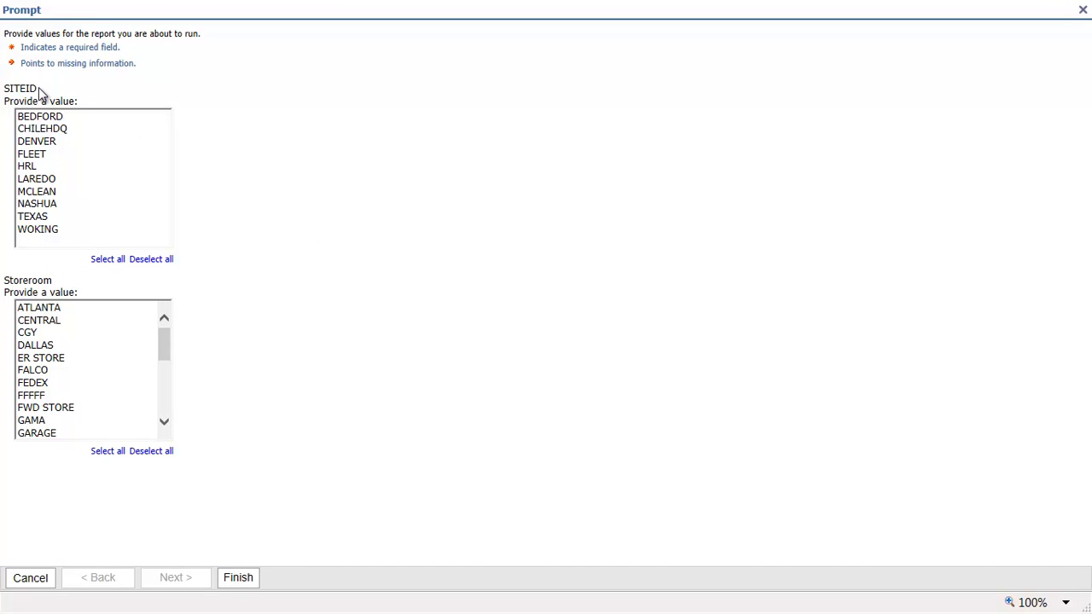
pyautogui.moveTo(39, 90); pyautogui.dragTo(3, 91)
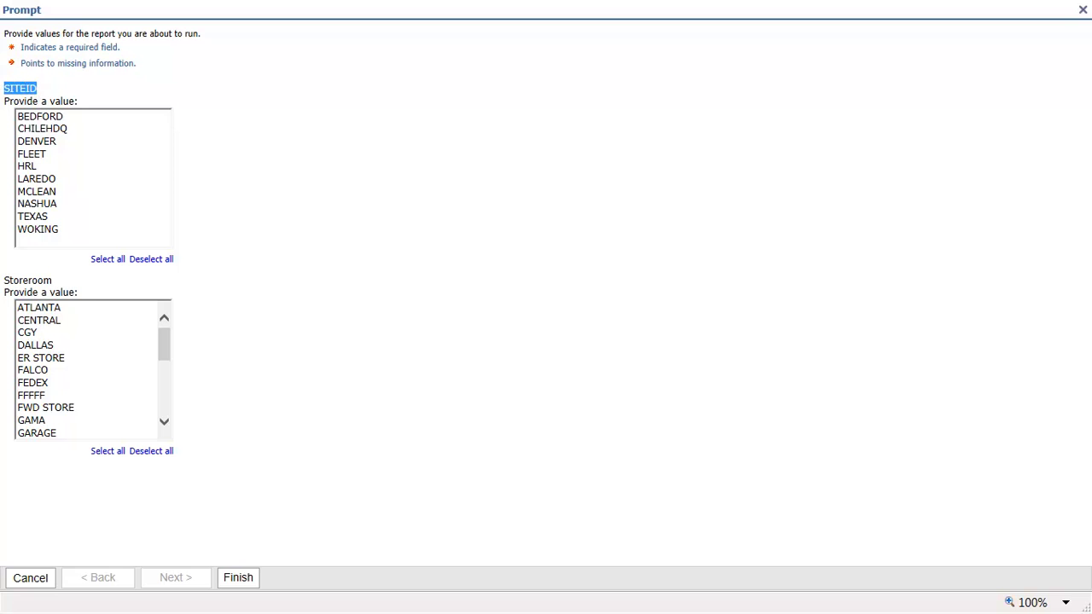
pyautogui.doubleClick(53, 283)
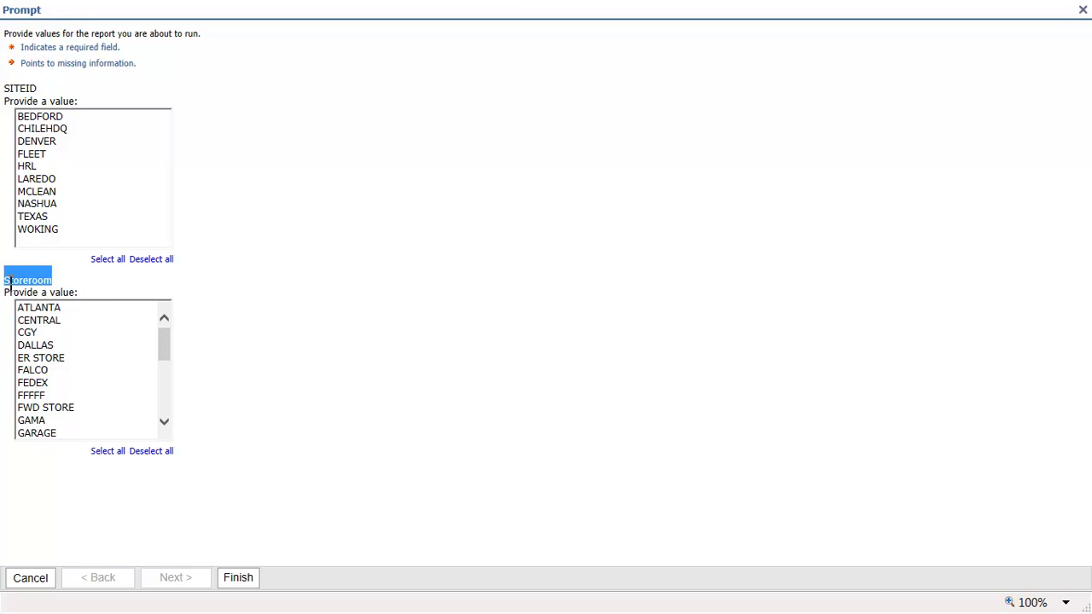
pyautogui.click(64, 281)
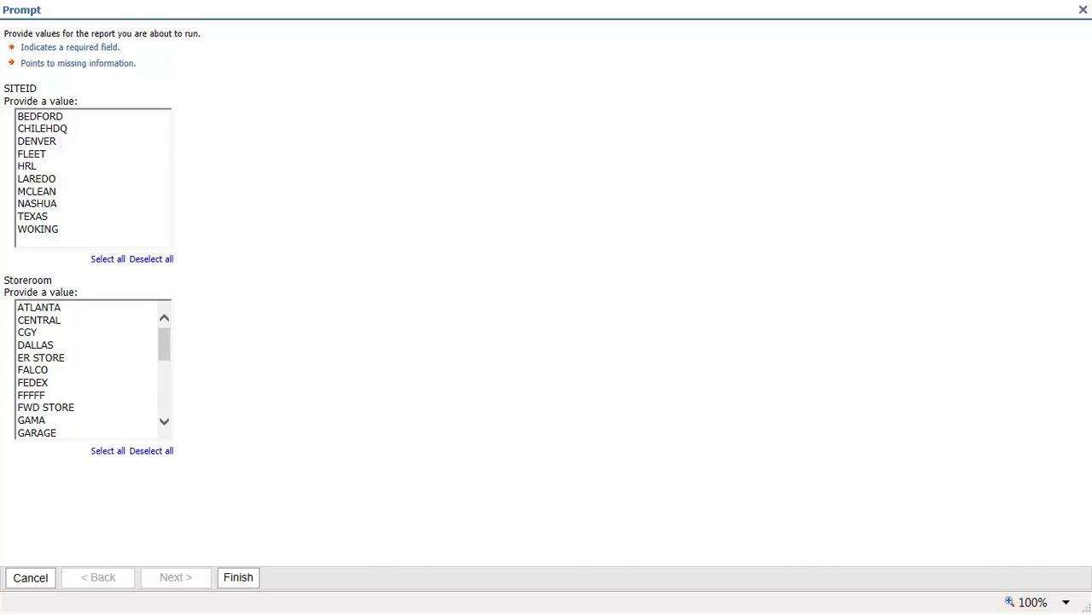
# - Run the report for the BEDFORD site and all storerooms
pyautogui.click(86, 121)
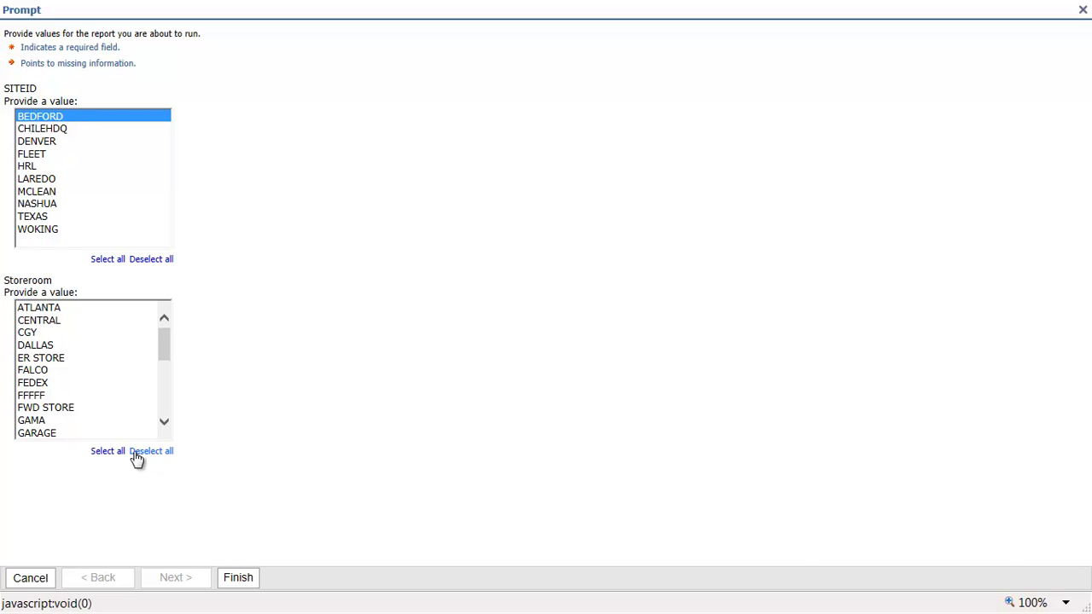
pyautogui.click(106, 452)
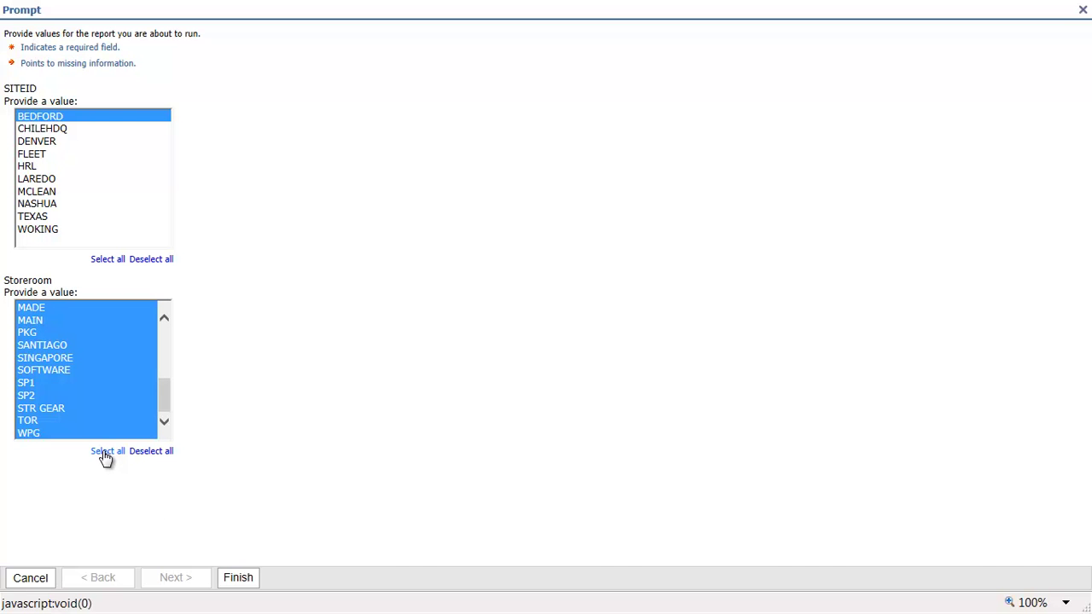
pyautogui.click(241, 581)
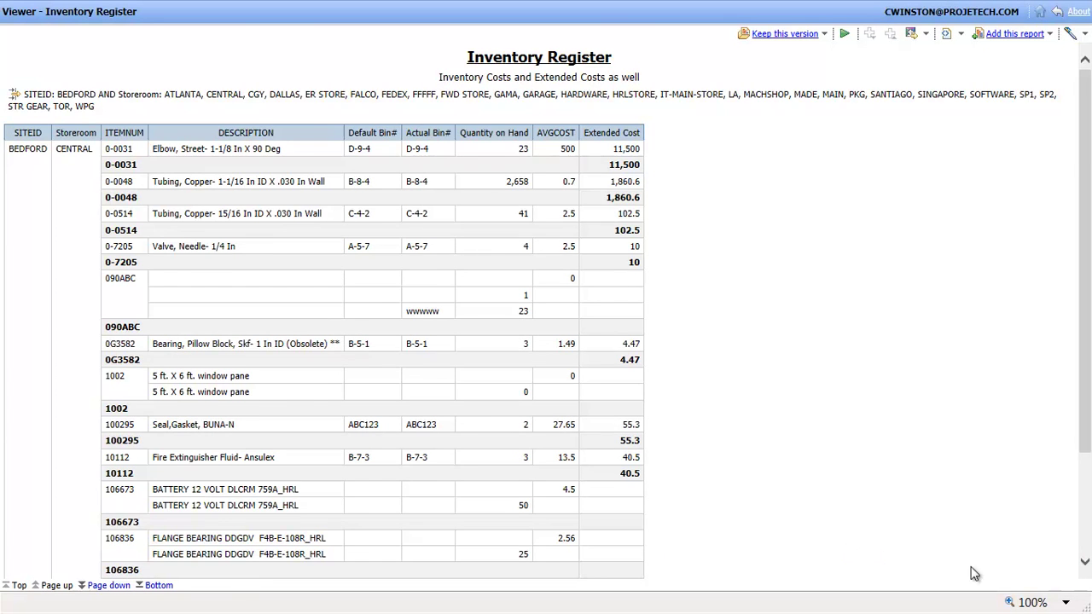
# - Examine the last page of the Inventory Register output, including the overall Summary amount
pyautogui.click(1087, 536)
pyautogui.moveTo(1088, 535); pyautogui.dragTo(1064, 421)
pyautogui.click(159, 585)
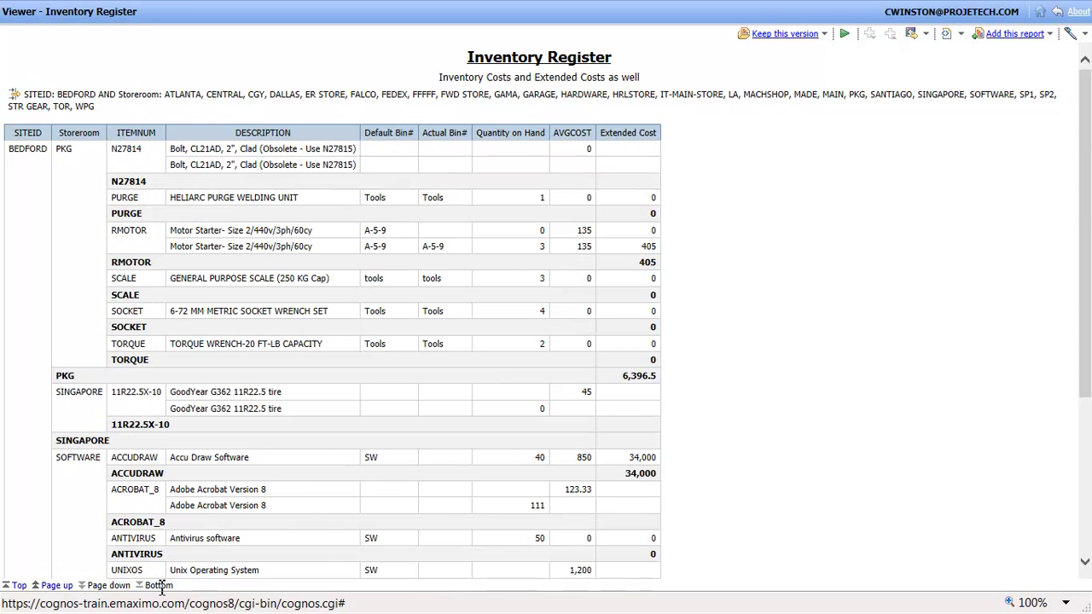
pyautogui.click(1084, 509)
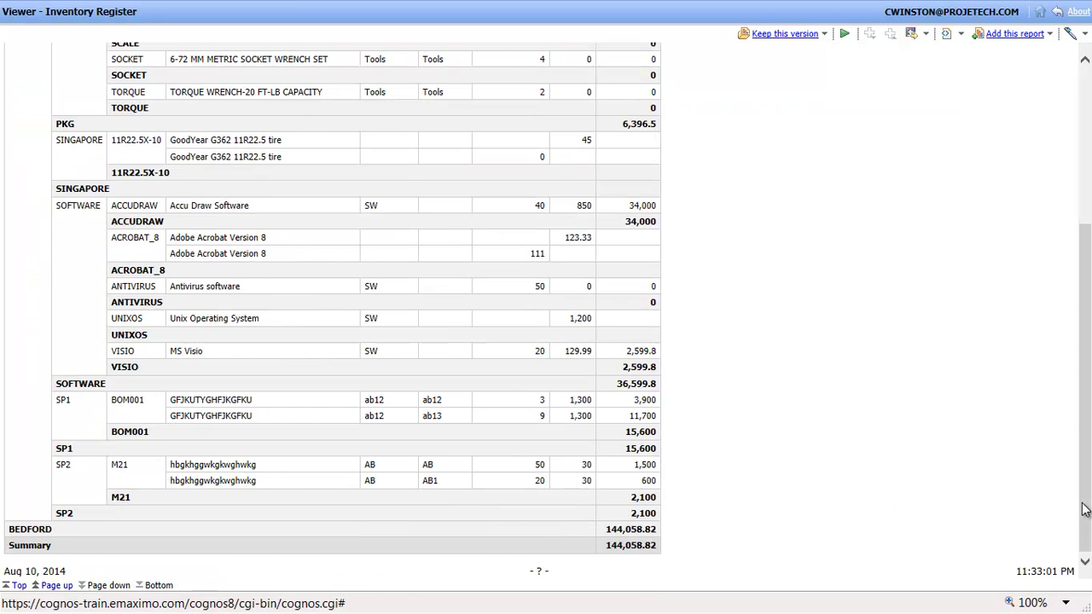
pyautogui.moveTo(606, 545); pyautogui.dragTo(664, 546)
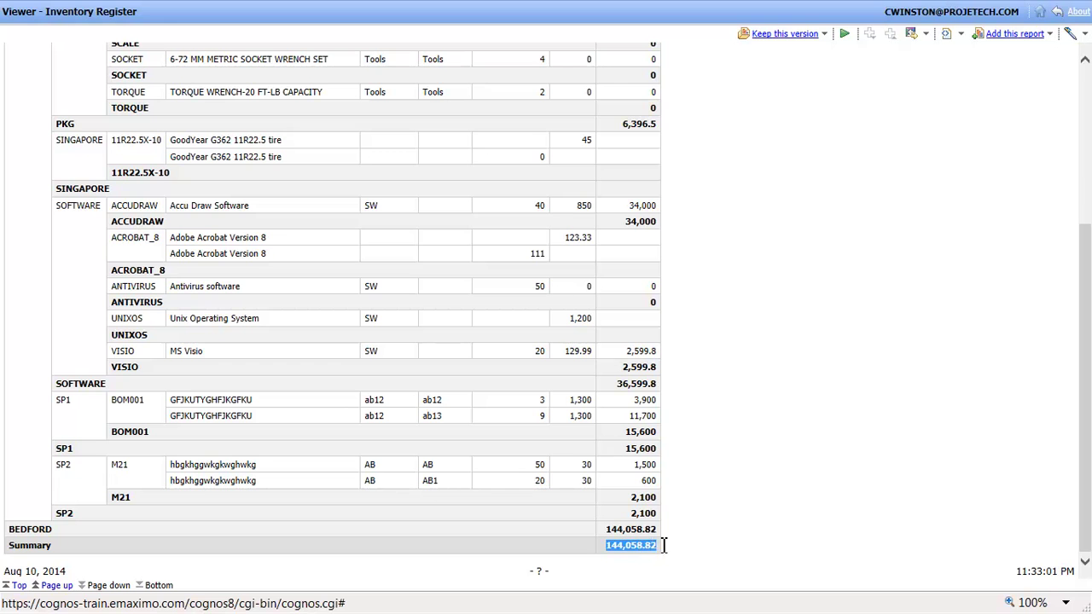
pyautogui.click(1088, 206)
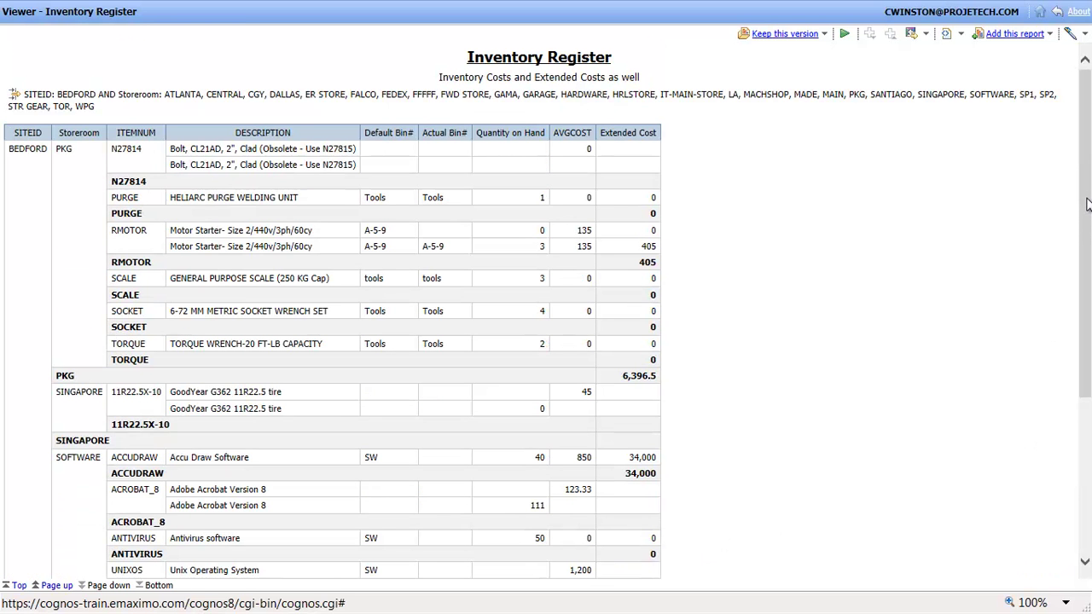
# - Return to the Inventory Details folder and reopen Inventory Register for editing, supplying BEDFORD as the SITEID
pyautogui.click(1058, 13)
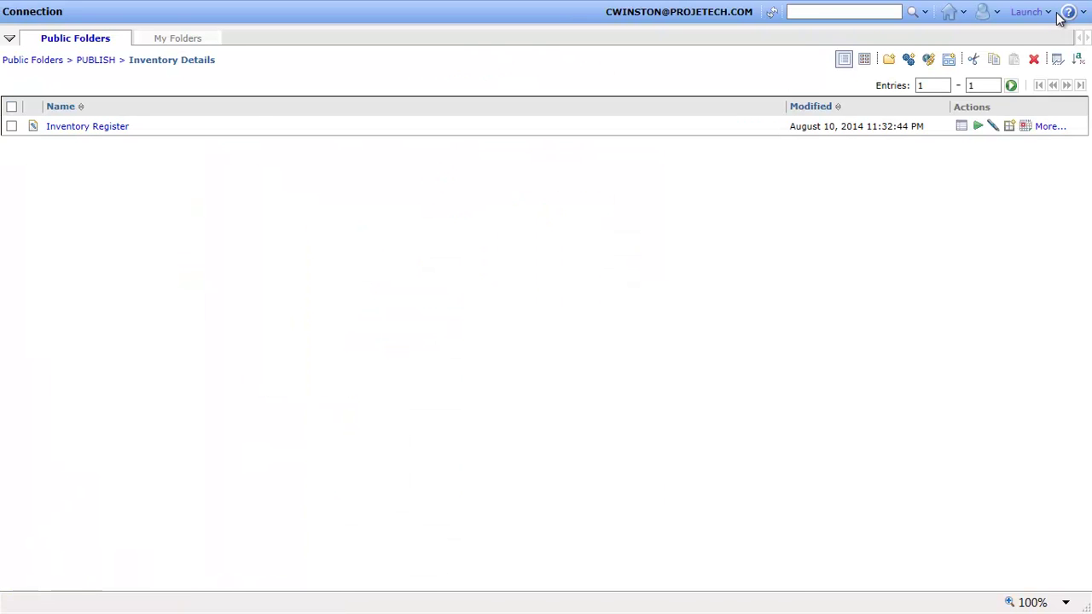
pyautogui.click(994, 129)
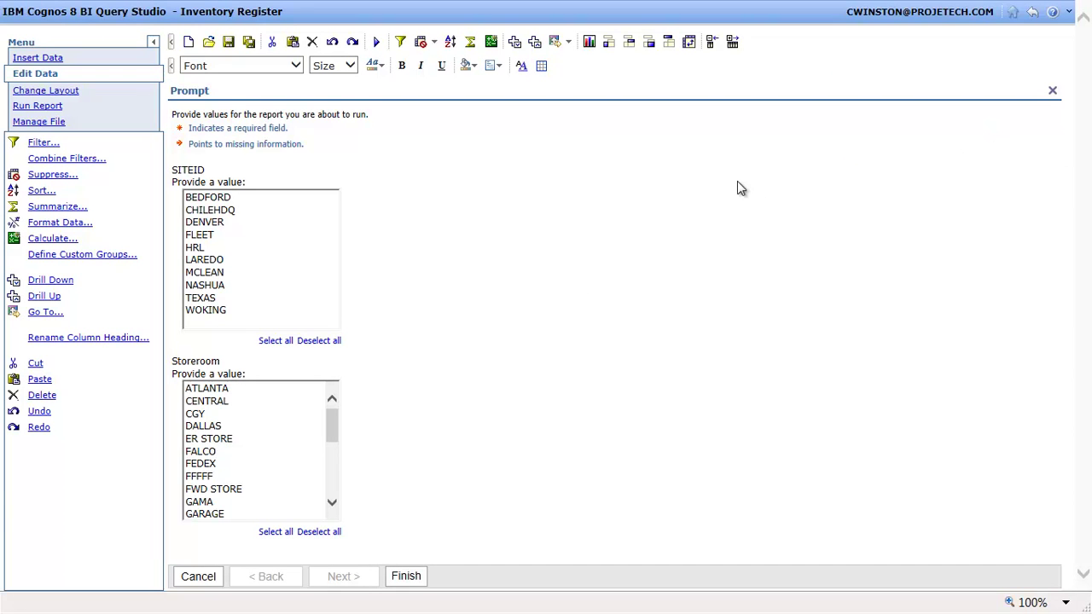
pyautogui.click(227, 198)
pyautogui.click(398, 577)
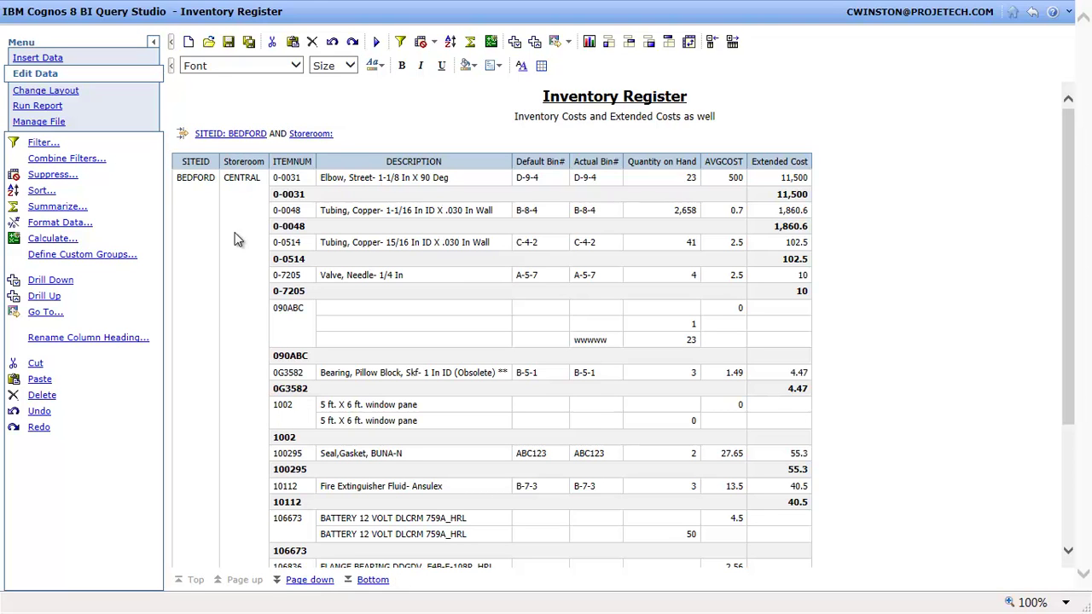
# - Sort the SITEID, Storeroom and ITEMNUM columns in ascending order, one after another
pyautogui.click(196, 163)
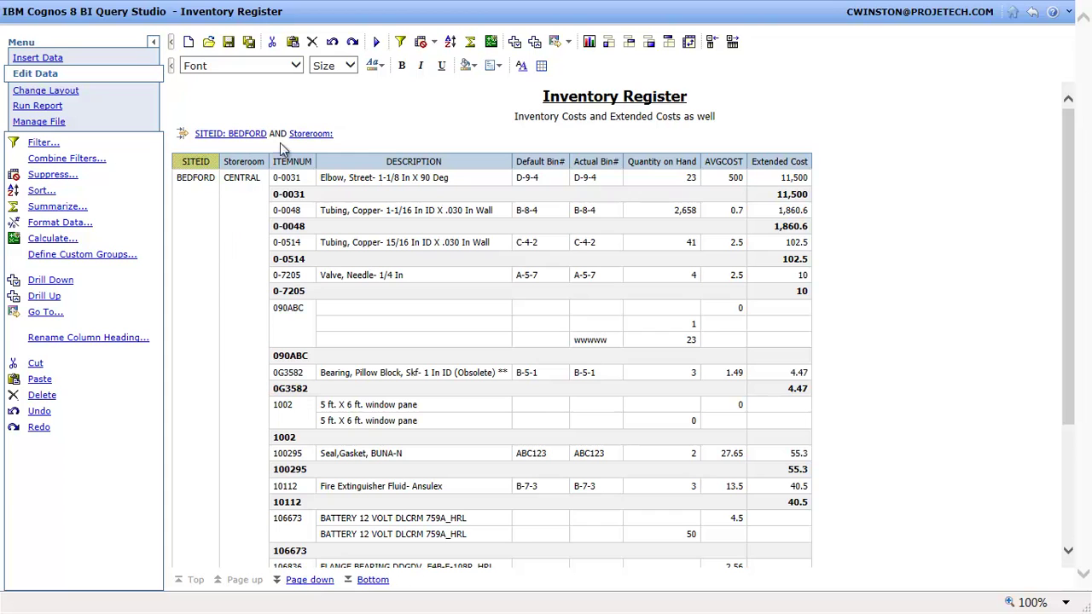
pyautogui.click(450, 44)
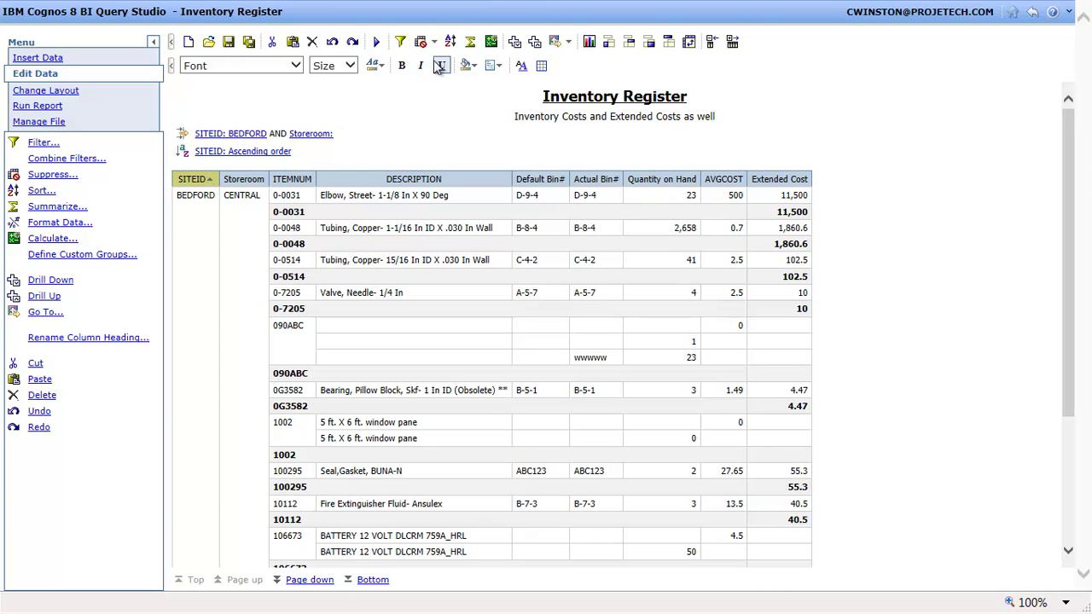
pyautogui.click(237, 174)
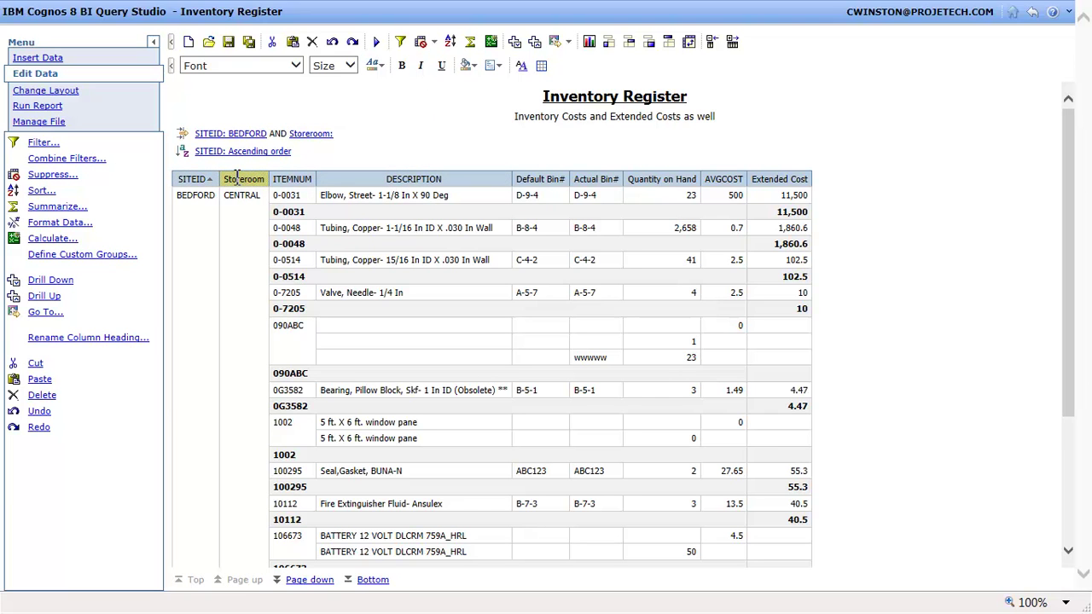
pyautogui.click(451, 42)
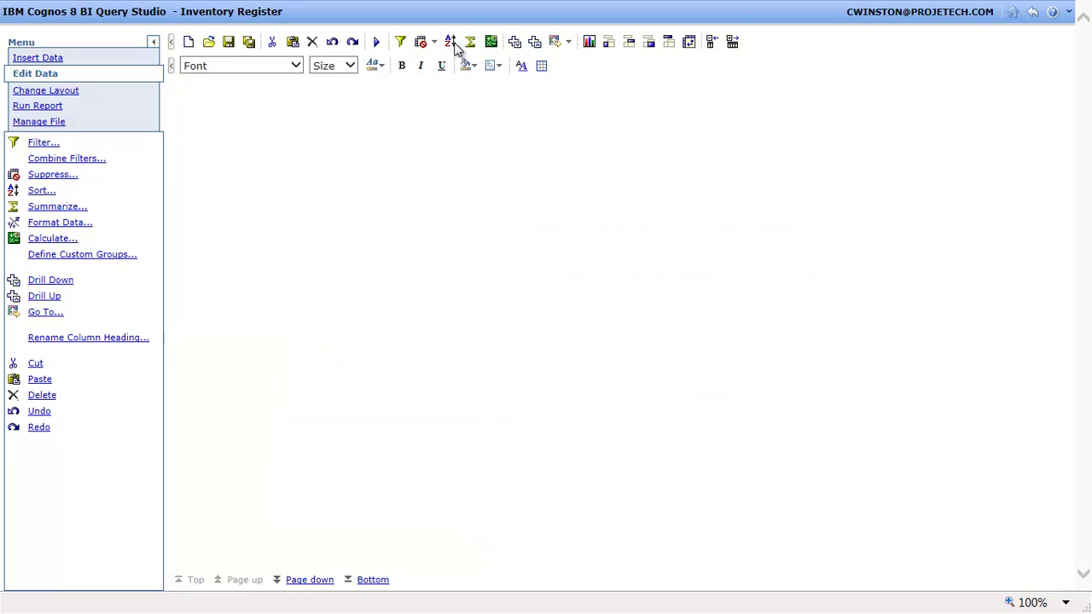
pyautogui.click(300, 180)
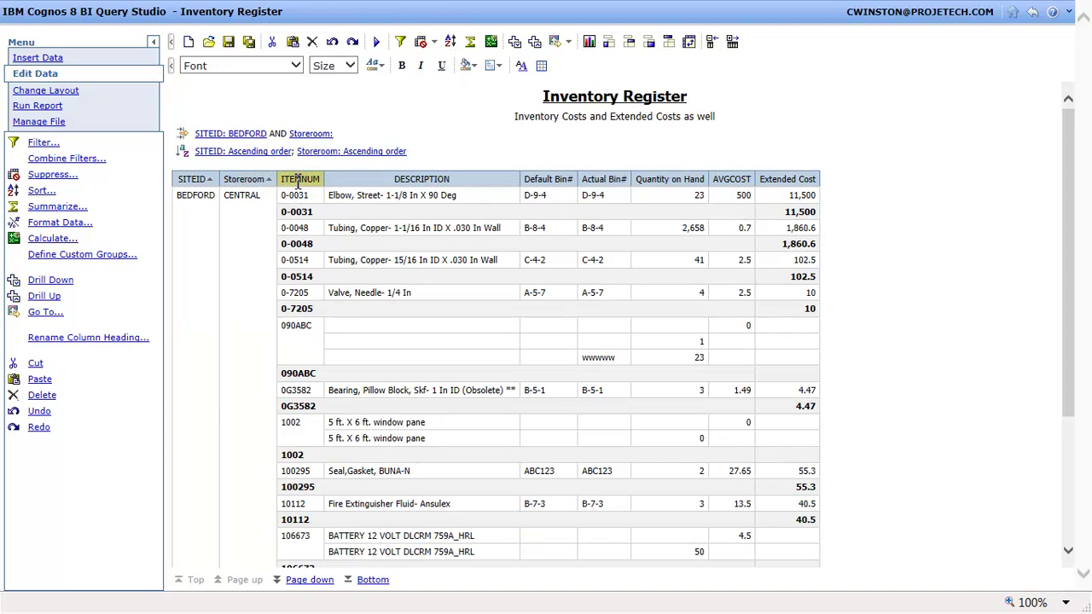
pyautogui.click(452, 42)
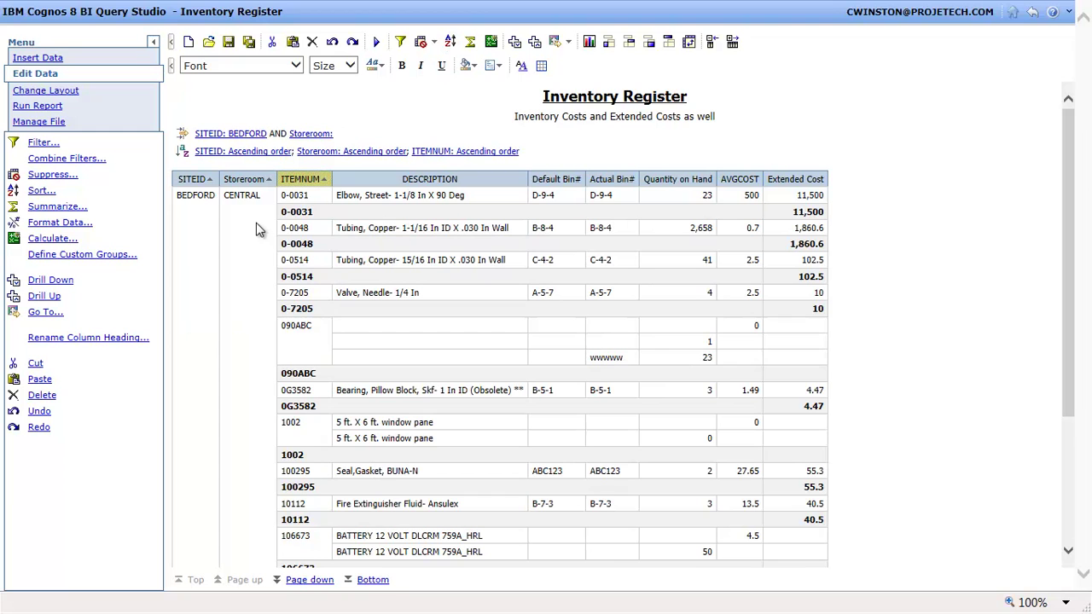
# - Check the SITEID filter without altering it and set the SITEID sort order to Descending (Z to A)
pyautogui.click(207, 134)
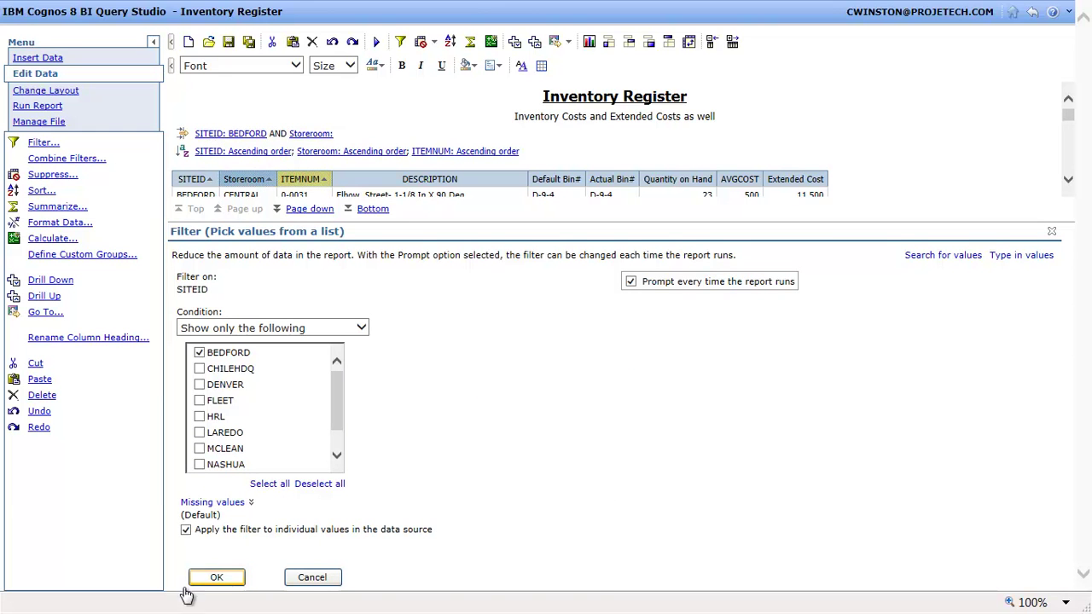
pyautogui.click(309, 577)
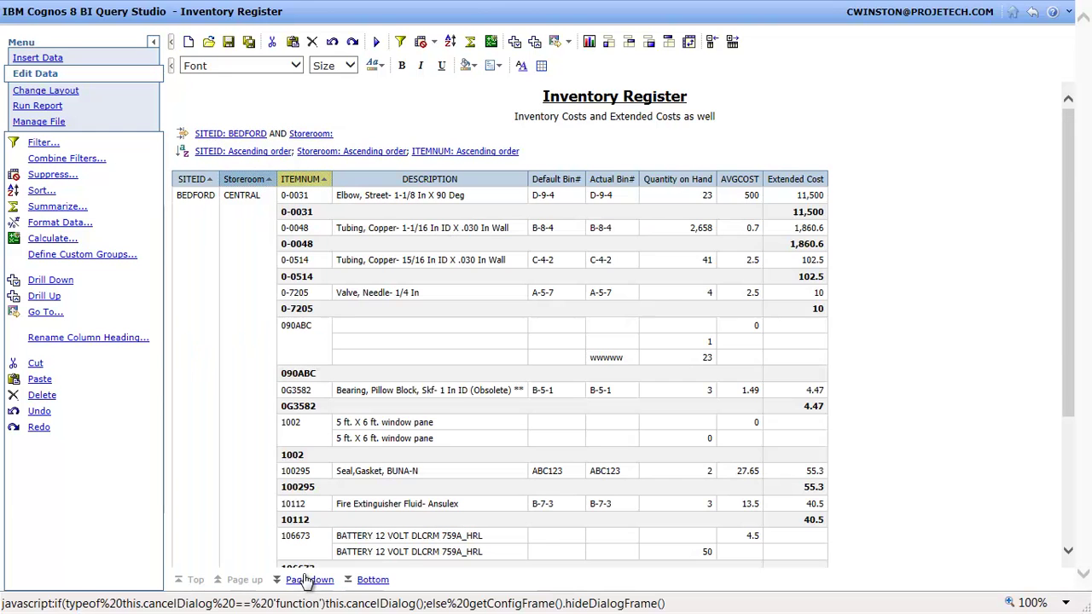
pyautogui.click(255, 154)
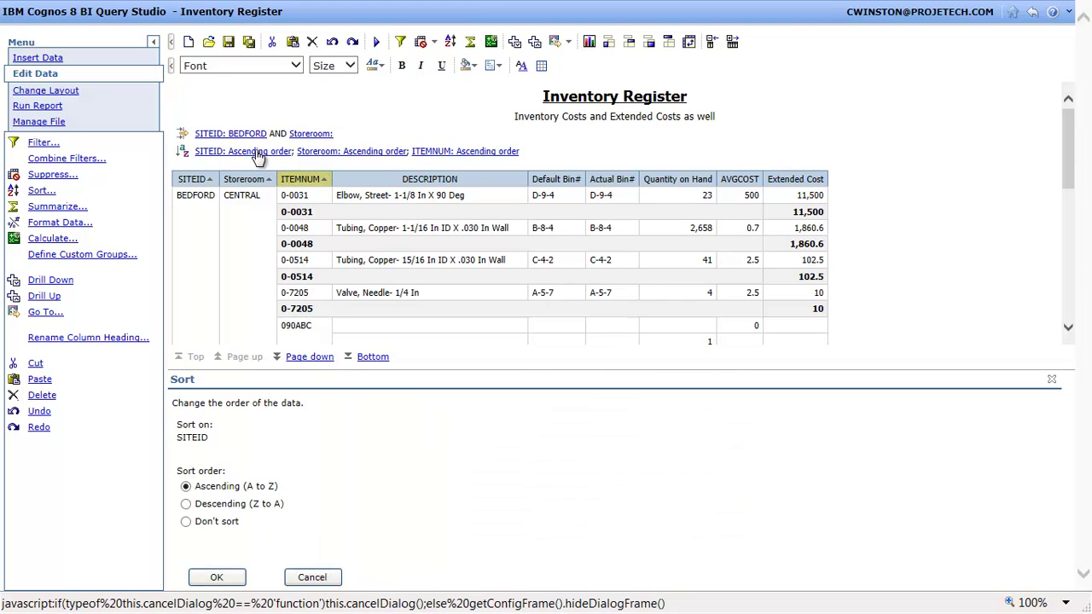
pyautogui.click(186, 504)
pyautogui.click(216, 578)
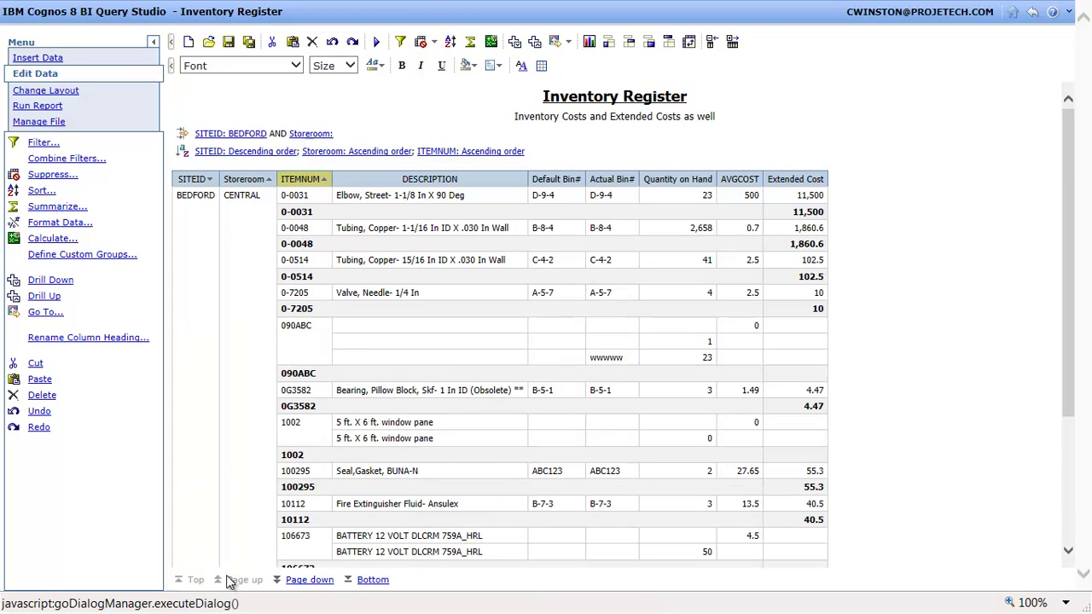
# - Rename the SITEID column to Site ID
pyautogui.doubleClick(193, 181)
pyautogui.moveTo(239, 519); pyautogui.dragTo(150, 520)
pyautogui.write('S')
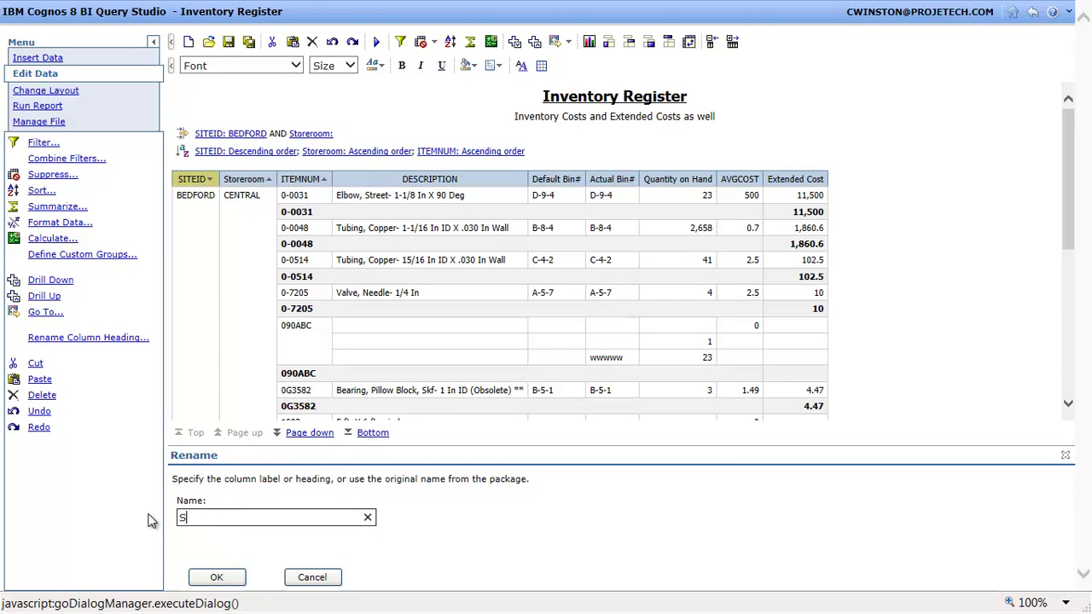
pyautogui.write('ite ID')
pyautogui.click(223, 580)
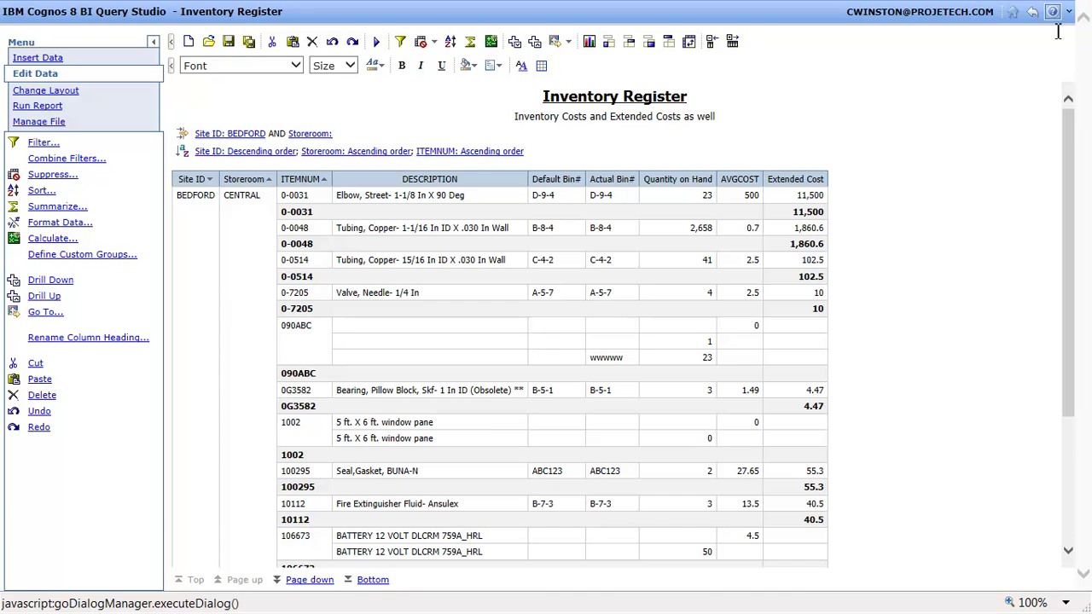
# - Return to the Inventory Details folder and start running Inventory Register in HTML format with prompting for values
pyautogui.click(1033, 12)
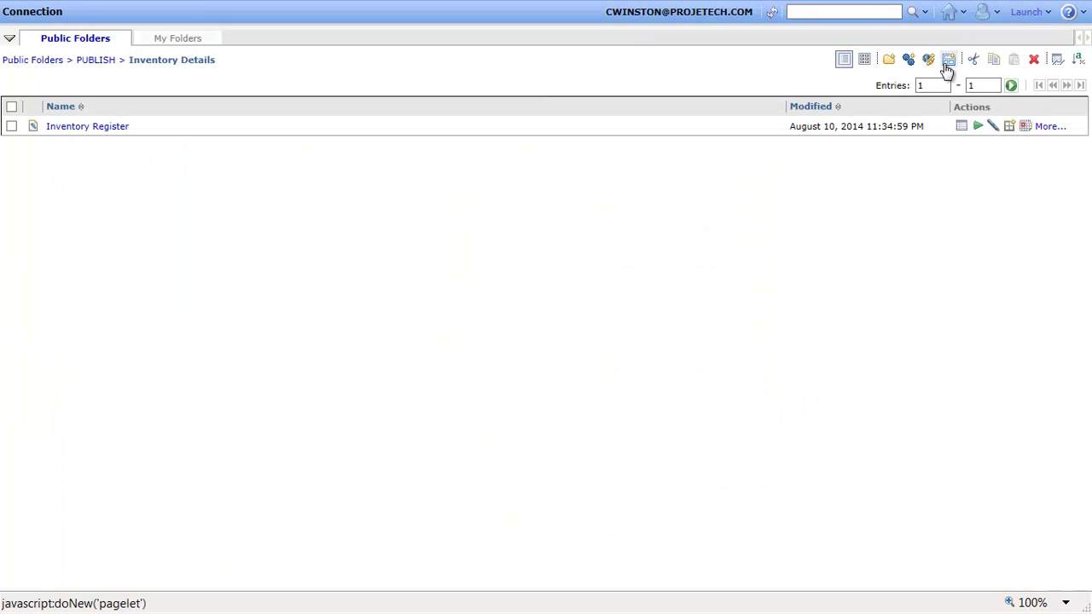
pyautogui.click(979, 127)
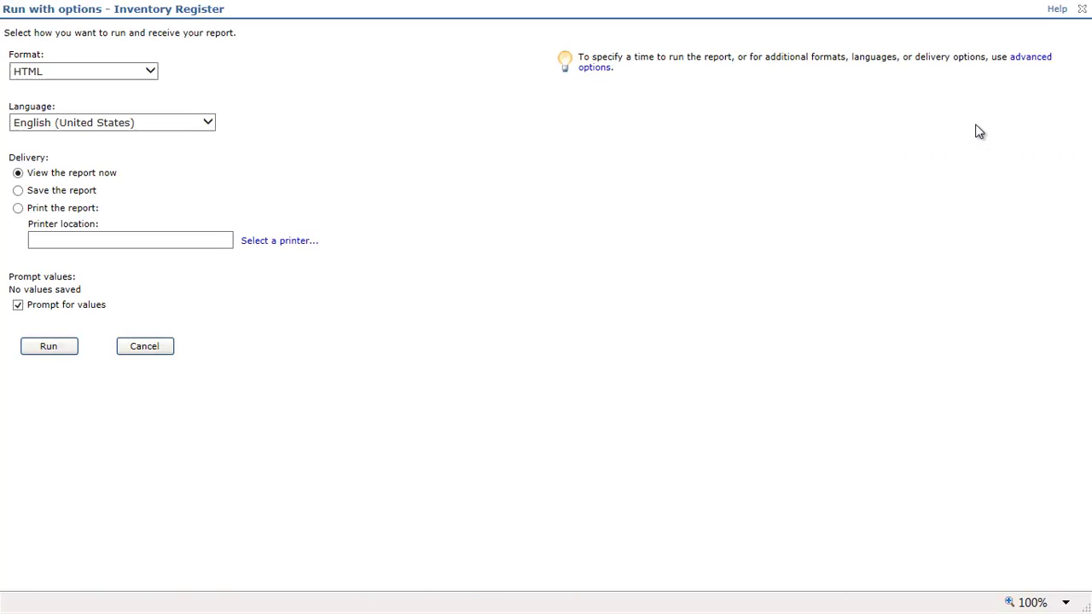
pyautogui.click(62, 354)
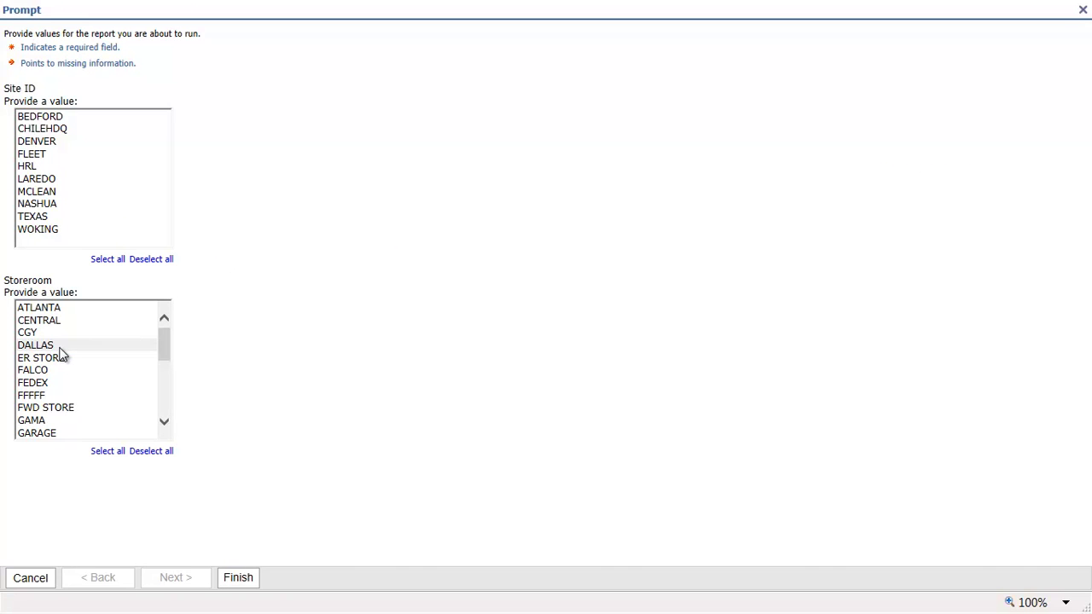
# - Run the report for all Site IDs and all storerooms, and view the Summary row on its last page
pyautogui.click(108, 260)
pyautogui.click(111, 452)
pyautogui.click(240, 579)
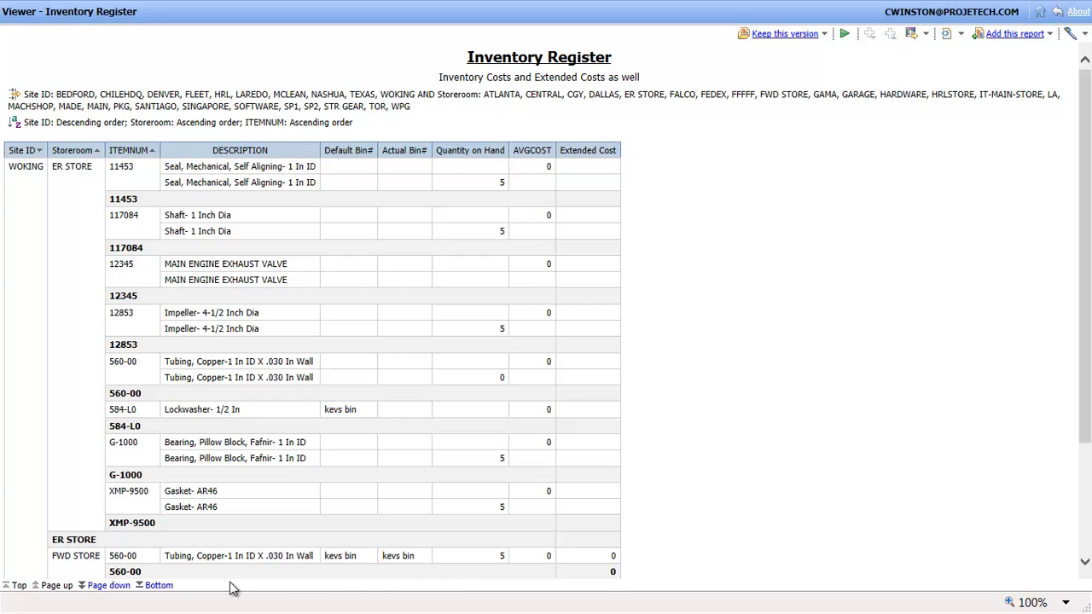
pyautogui.click(161, 587)
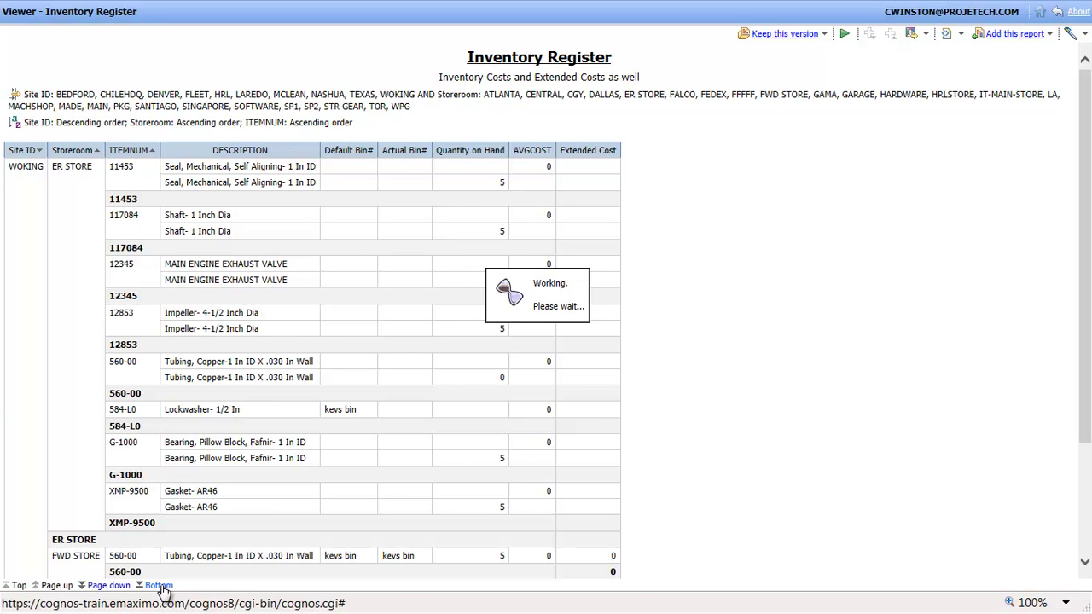
pyautogui.click(1087, 518)
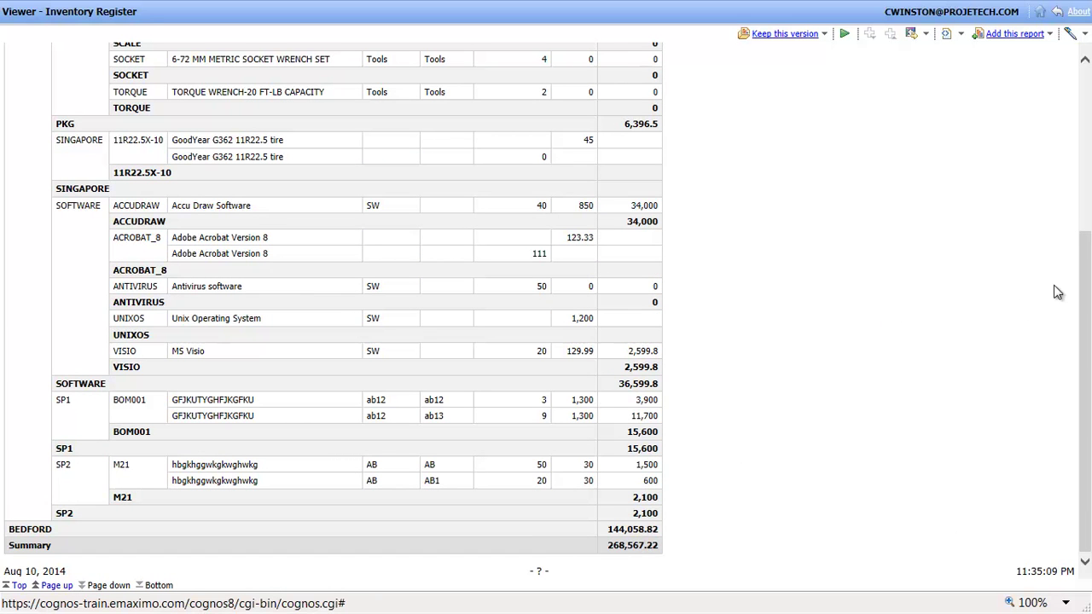
# - Export the report in Excel 2007 format, open the downloaded .xlsx file and switch to Excel to view it
pyautogui.click(962, 35)
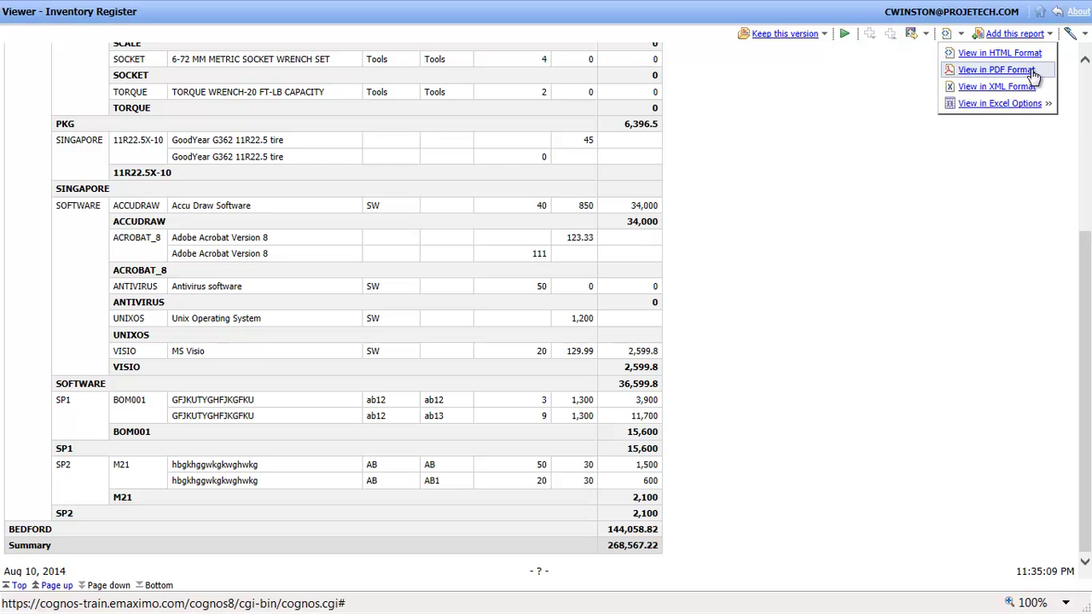
pyautogui.moveTo(981, 107)
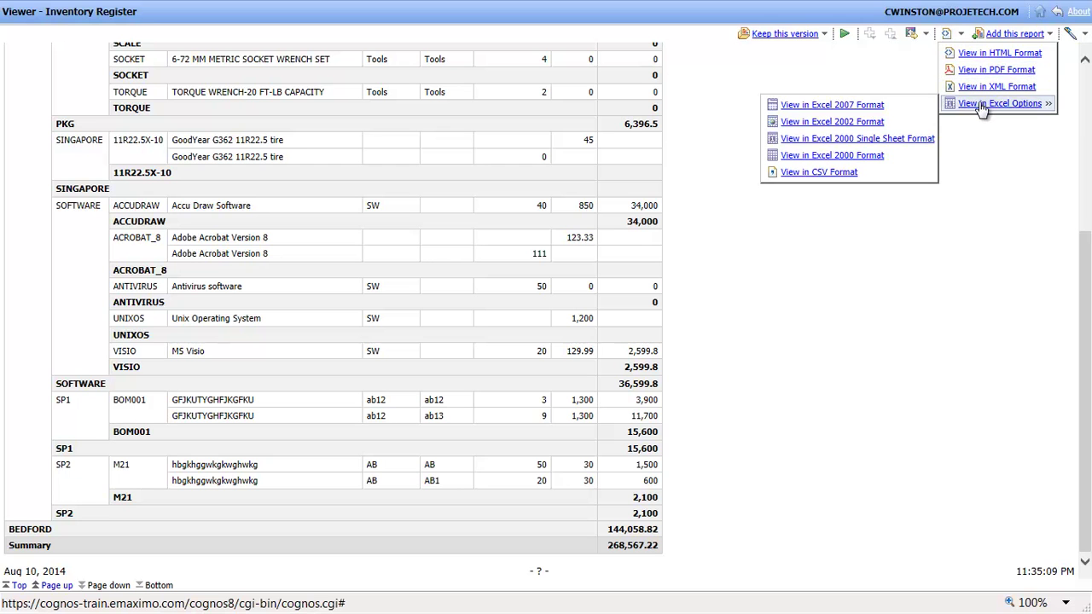
pyautogui.click(833, 107)
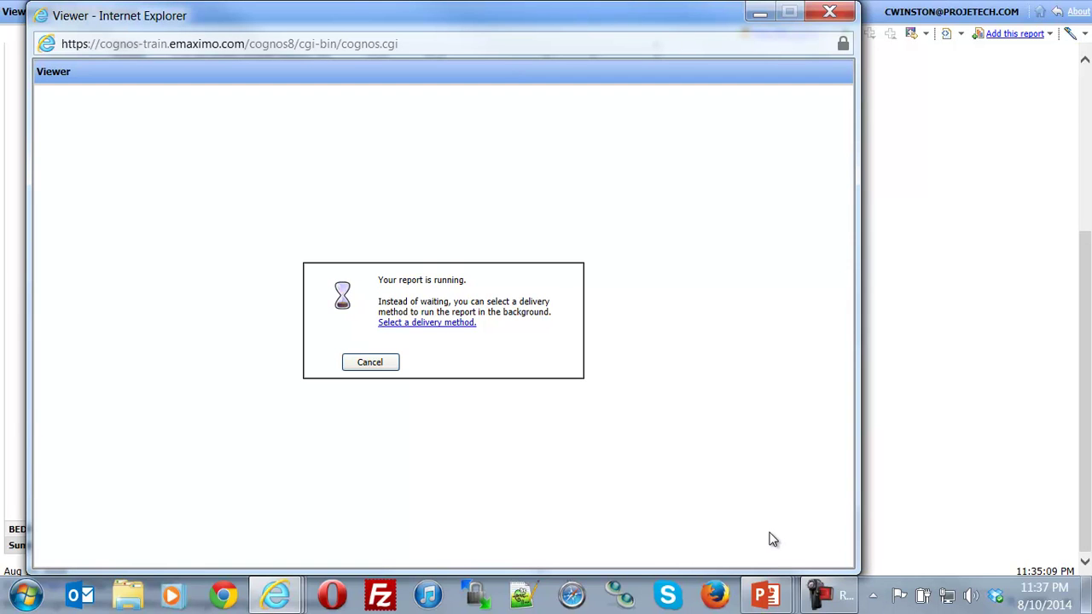
pyautogui.moveTo(293, 600)
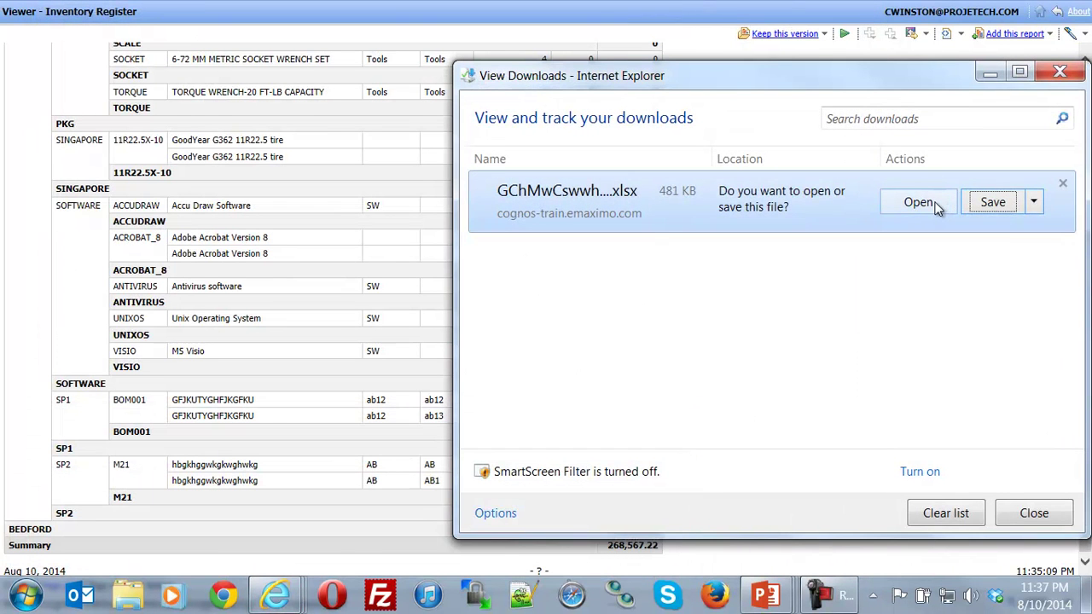
pyautogui.click(917, 201)
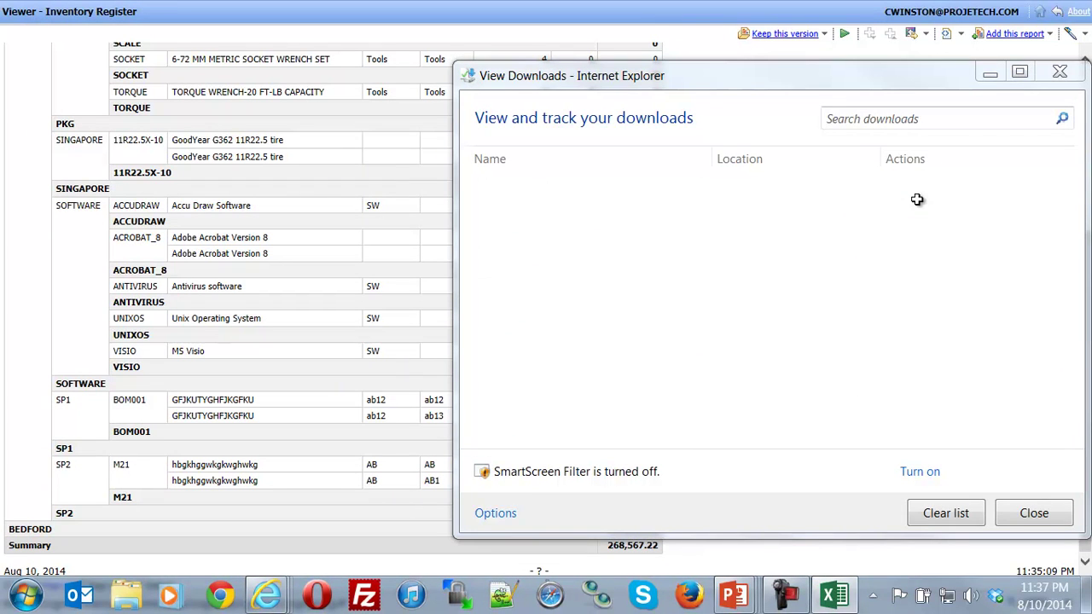
pyautogui.click(832, 598)
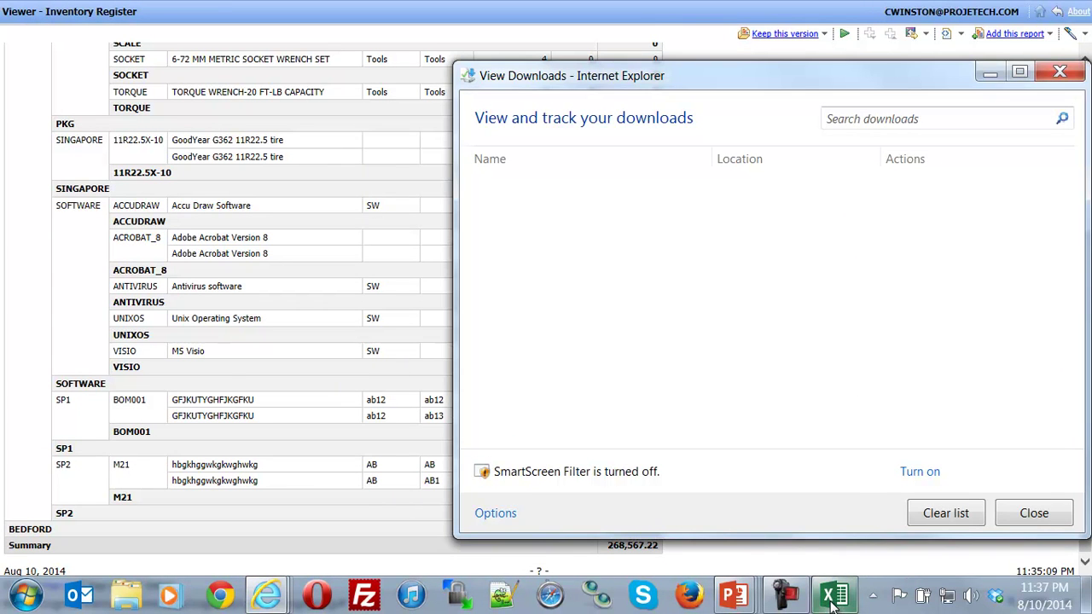
pyautogui.click(832, 598)
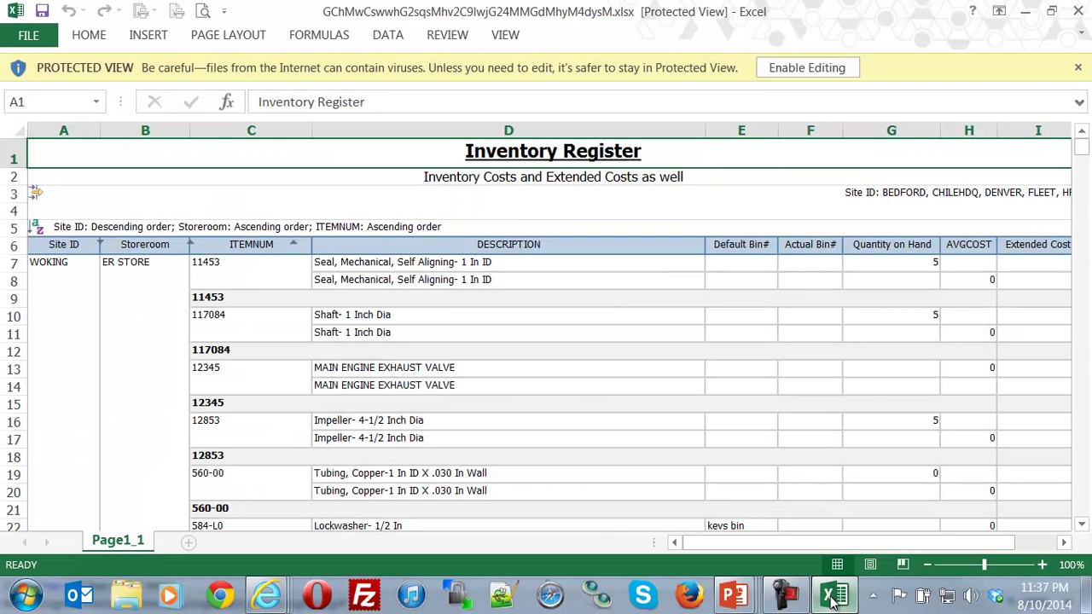
# - Review the TEXAS, NASHUA and MCLEAN summary rows in the exported workbook, and close the workbook and the downloads window
pyautogui.click(417, 210)
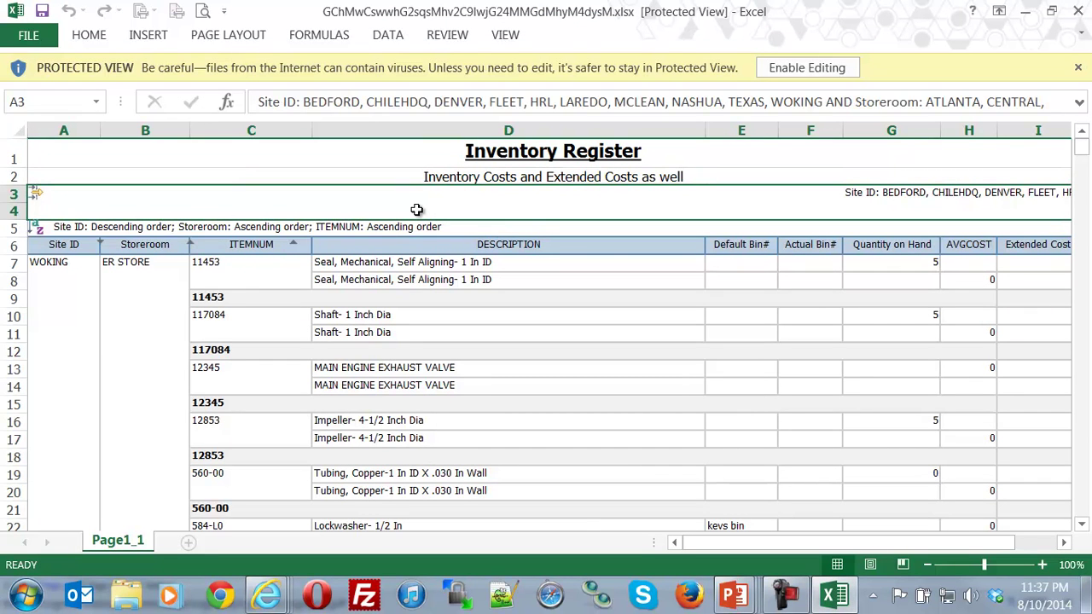
pyautogui.press('pagedown')
pyautogui.press('pagedown')
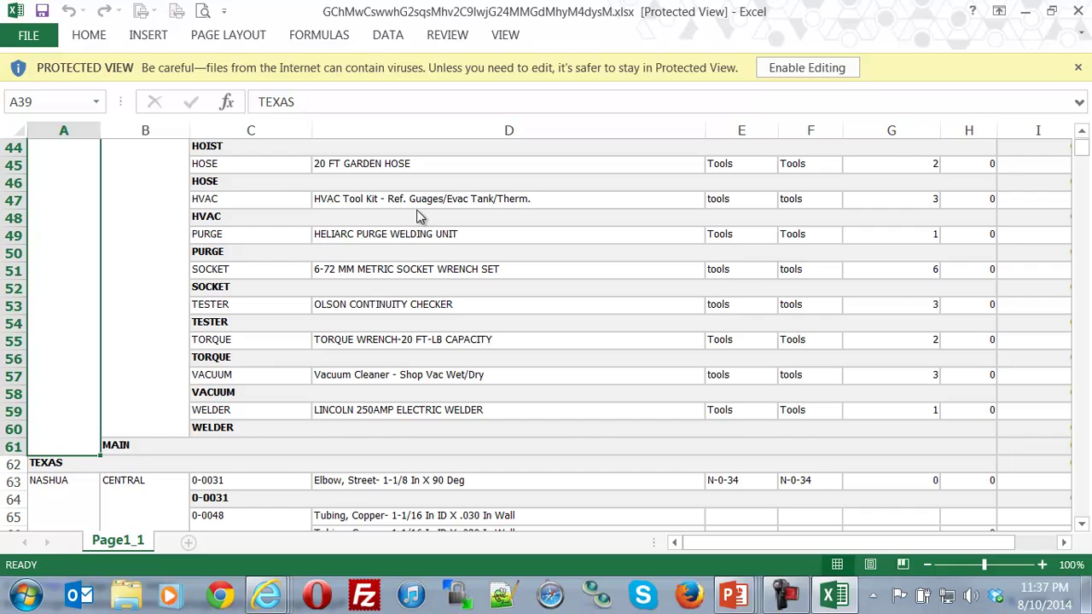
pyautogui.press('Down')
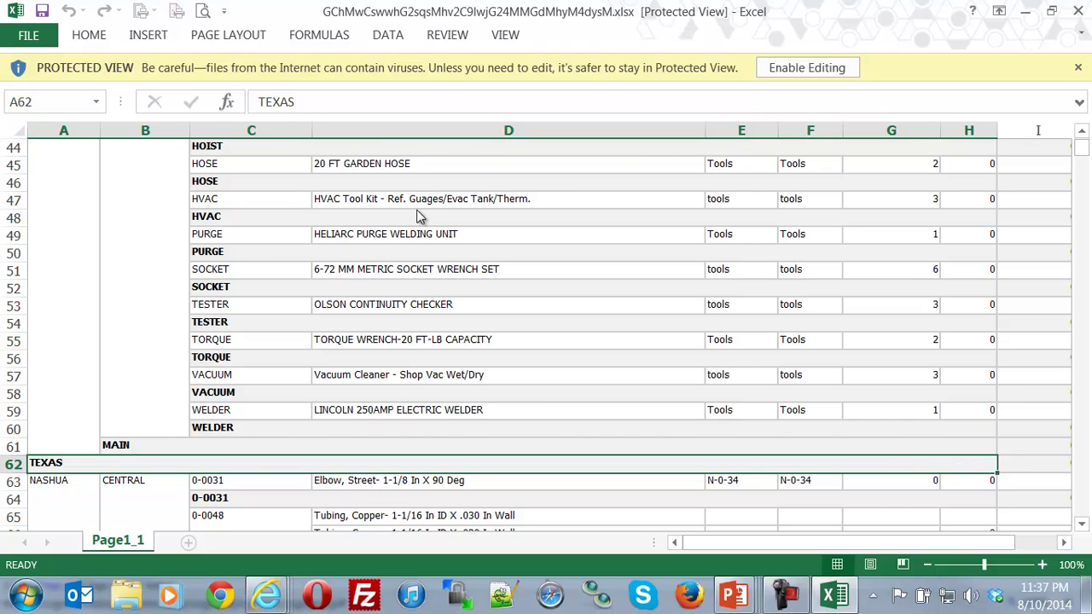
pyautogui.hotkey('ctrl', 'Down')
pyautogui.hotkey('ctrl', 'Down')
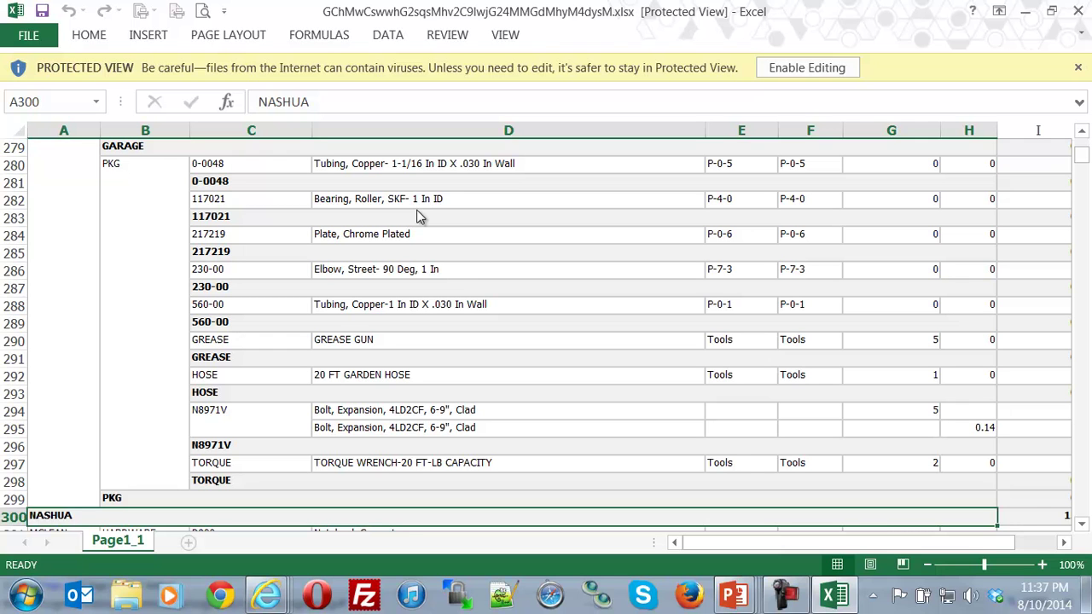
pyautogui.hotkey('ctrl', 'Down')
pyautogui.hotkey('ctrl', 'Down')
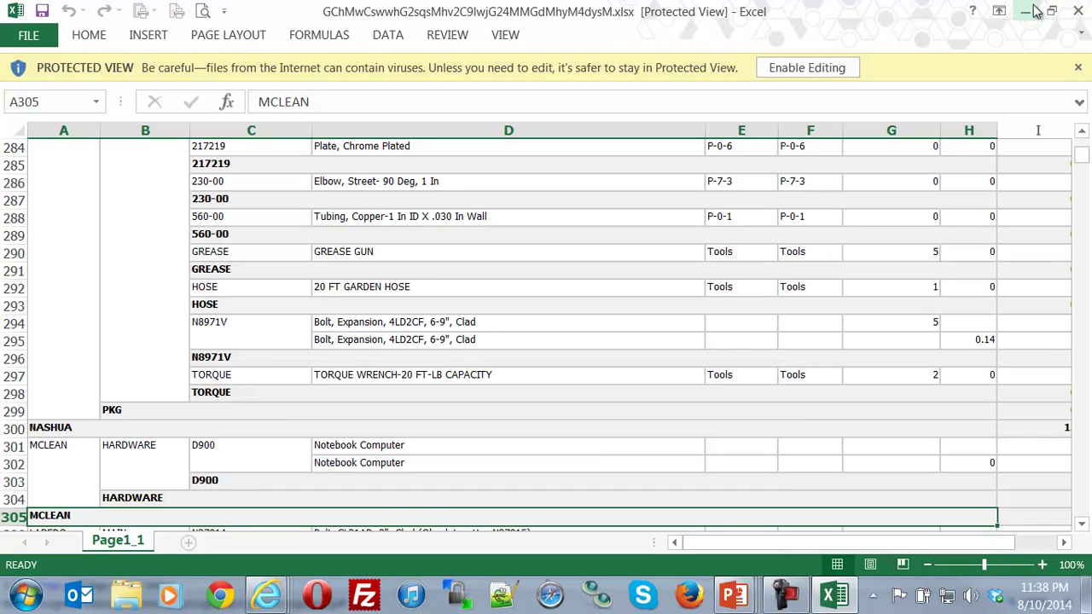
pyautogui.click(1084, 13)
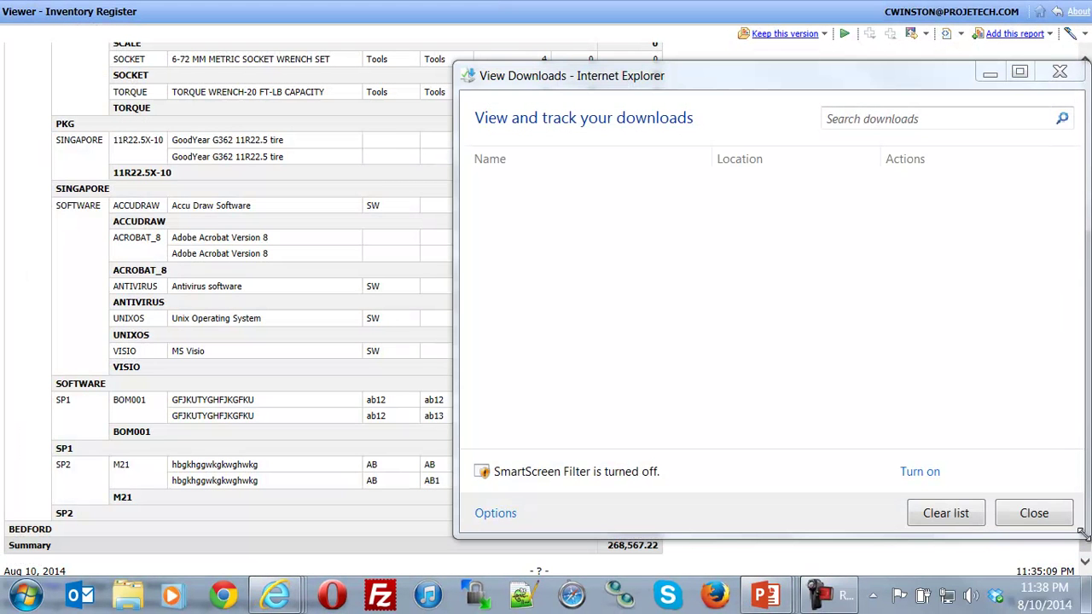
pyautogui.click(1036, 515)
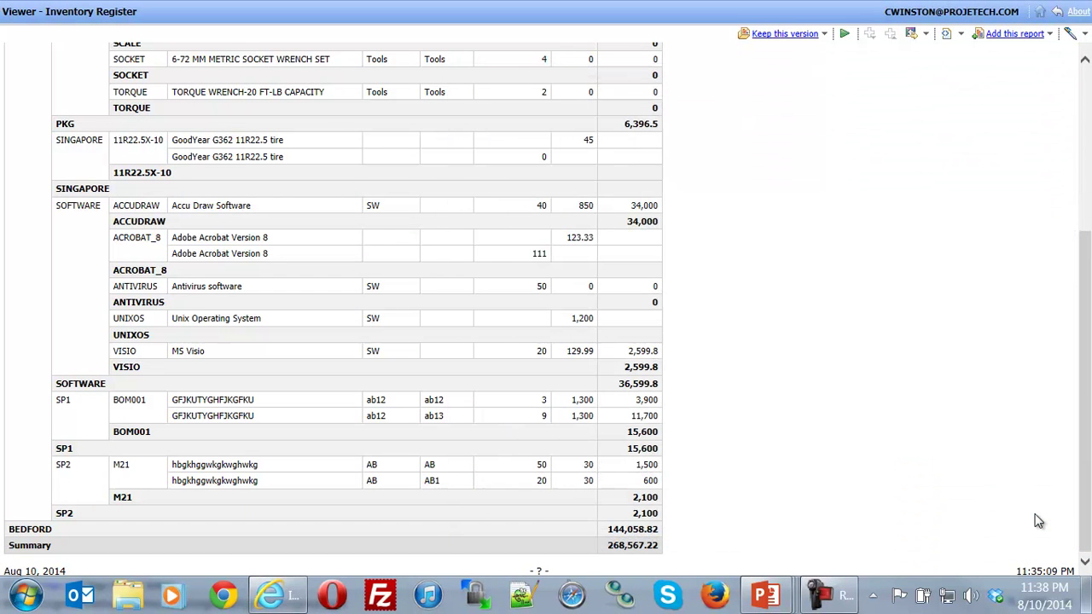
# - Export the Inventory Register report in CSV format, open the file despite its format mismatch, and enlarge the workbook to full screen
pyautogui.click(960, 34)
pyautogui.moveTo(979, 114)
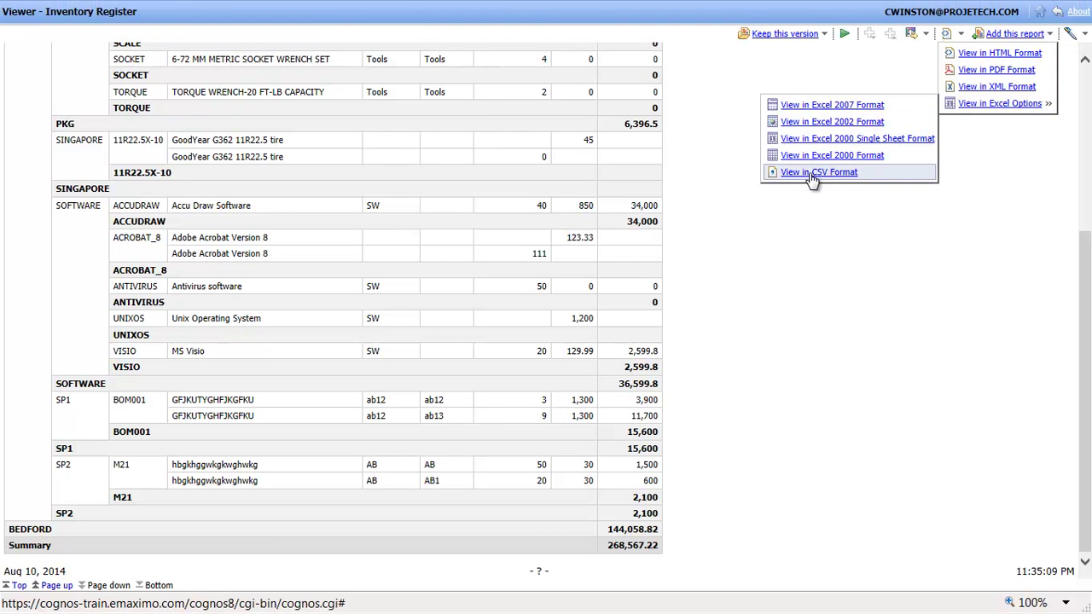
pyautogui.click(813, 174)
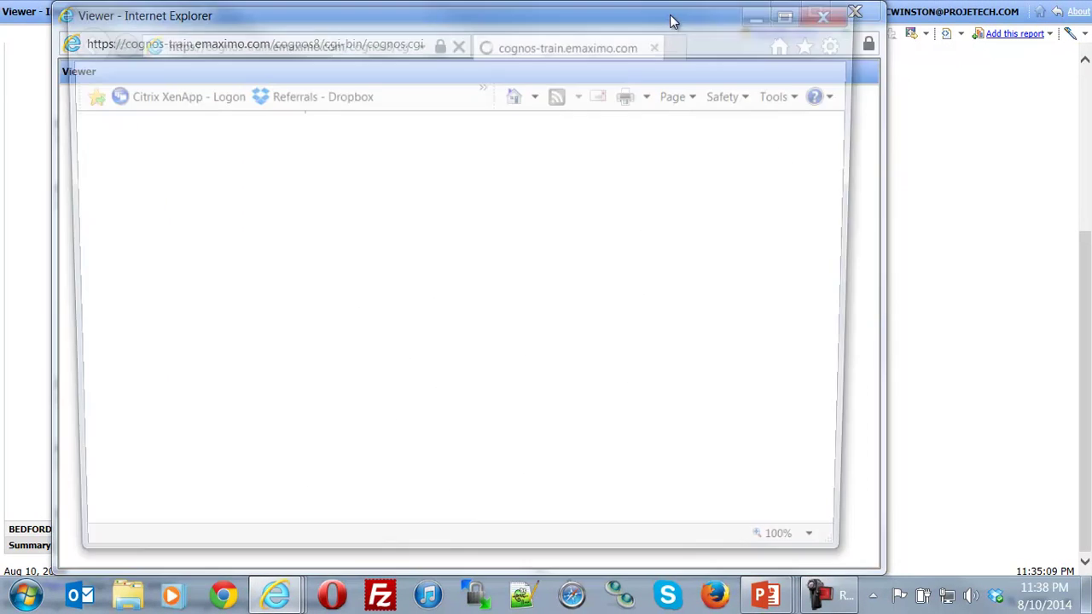
pyautogui.click(429, 282)
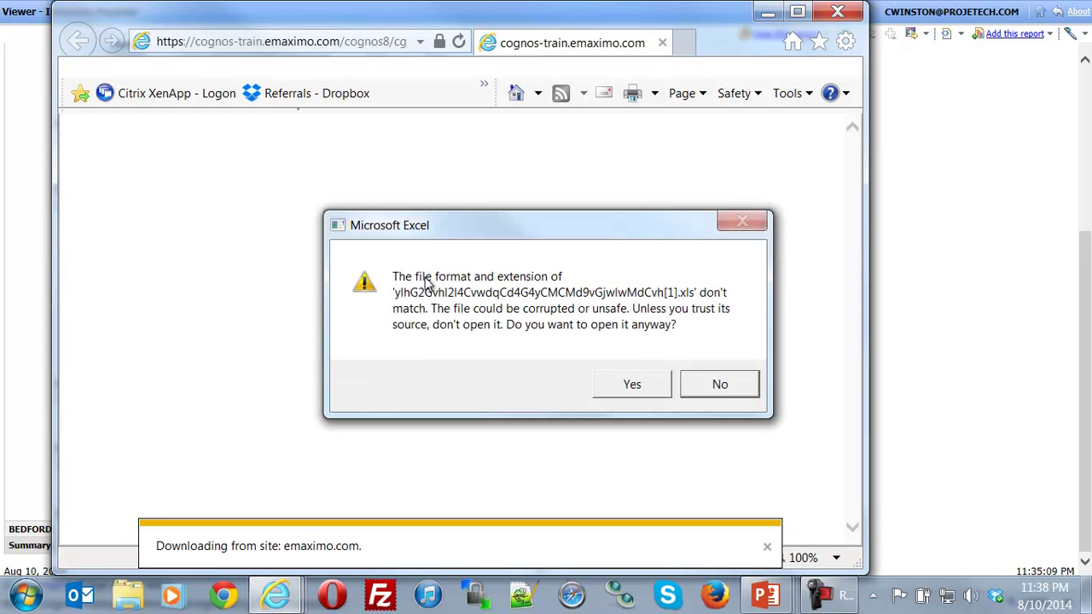
pyautogui.click(634, 382)
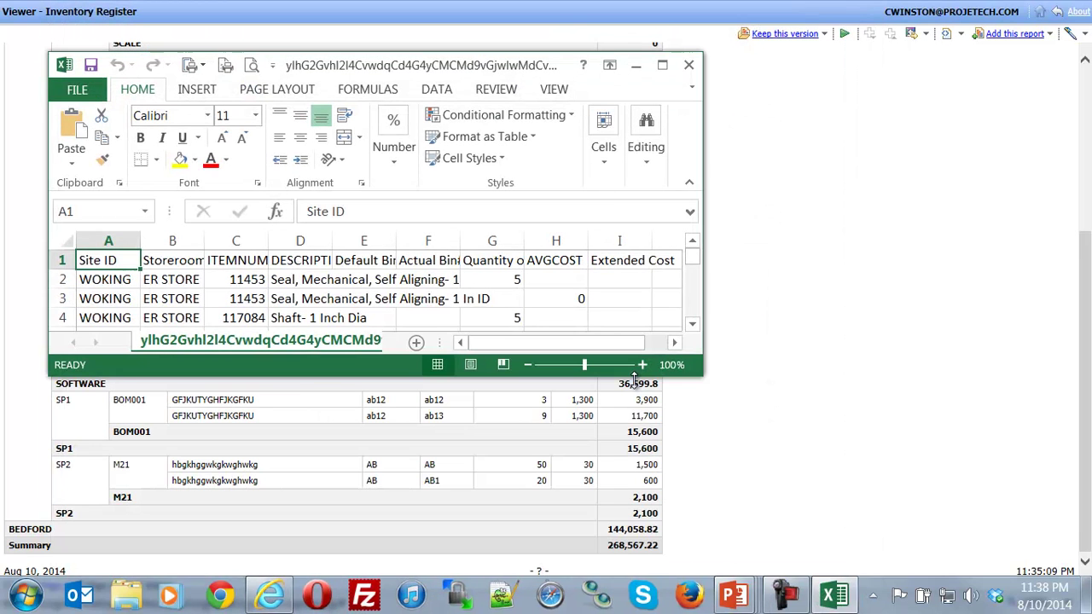
pyautogui.click(663, 65)
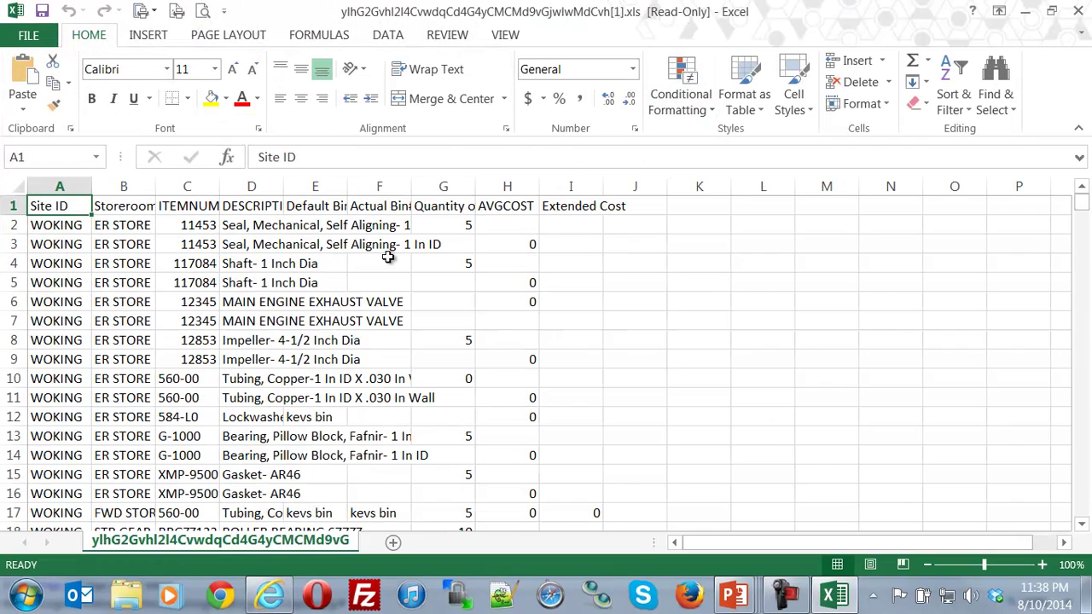
# - Autofit all columns of the CSV export to their contents and narrow the DESCRIPTION column
pyautogui.click(18, 186)
pyautogui.moveTo(92, 187); pyautogui.dragTo(94, 188)
pyautogui.doubleClick(93, 187)
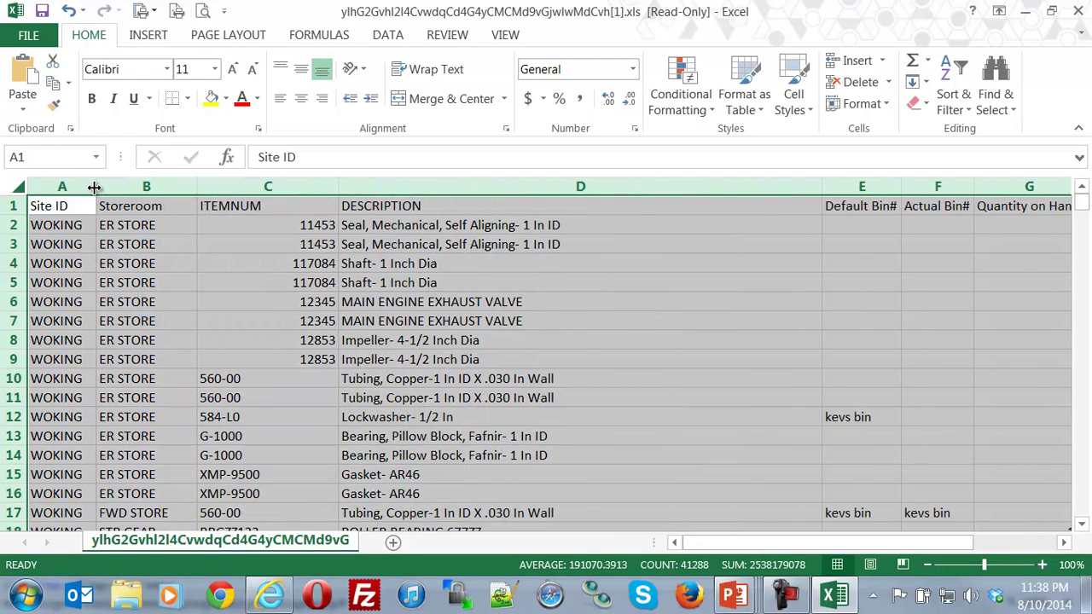
pyautogui.click(431, 209)
pyautogui.moveTo(822, 187); pyautogui.dragTo(560, 218)
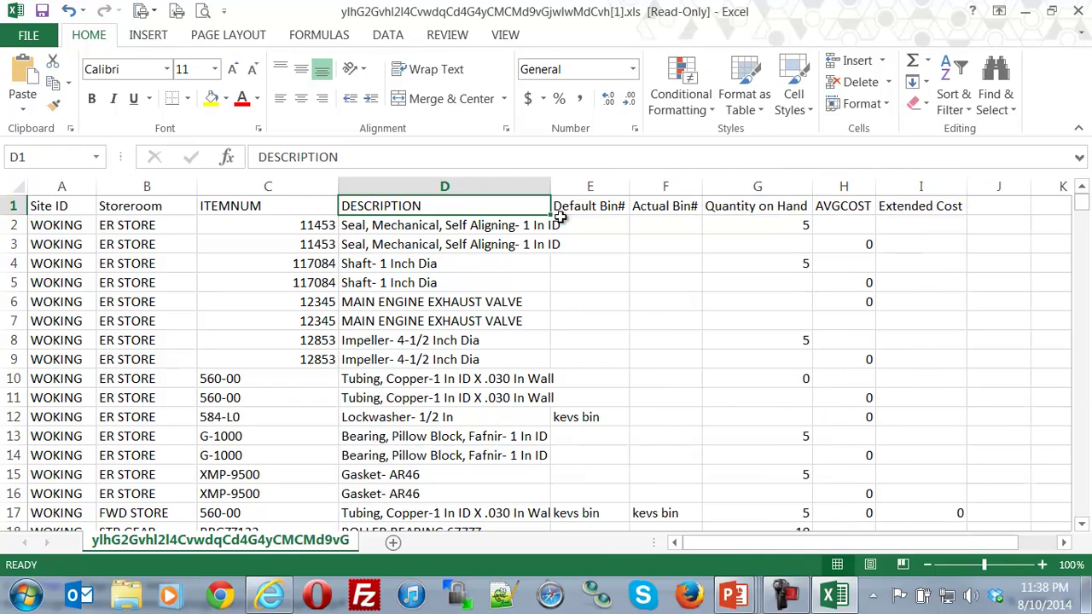
# - Total the Extended Cost column below its last data row in cell I8620 with the formula =SUM(I2:I8619)
pyautogui.click(55, 224)
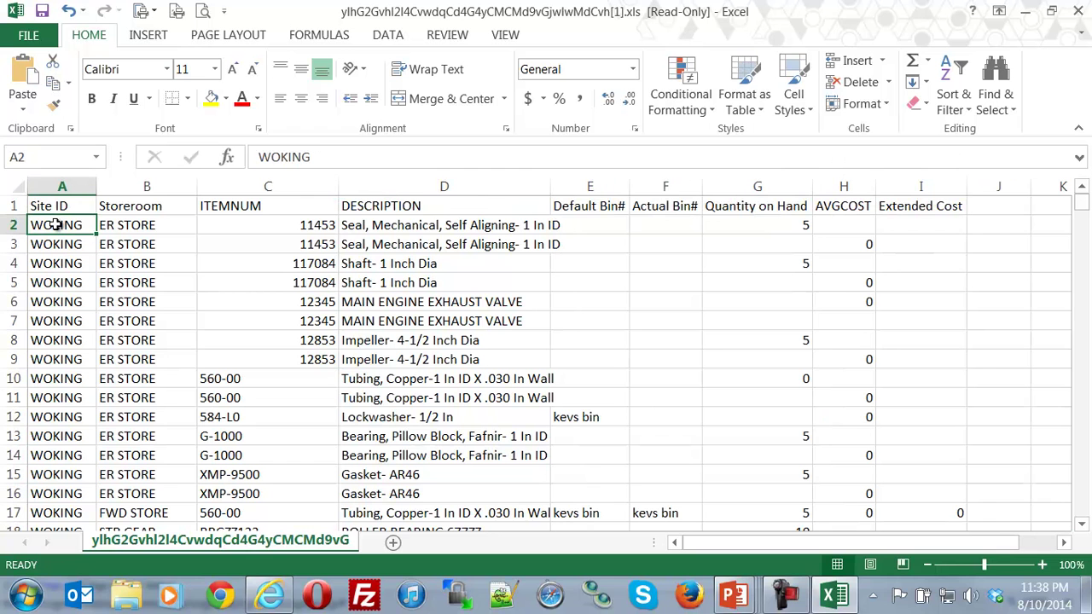
pyautogui.press('End')
pyautogui.press('Down')
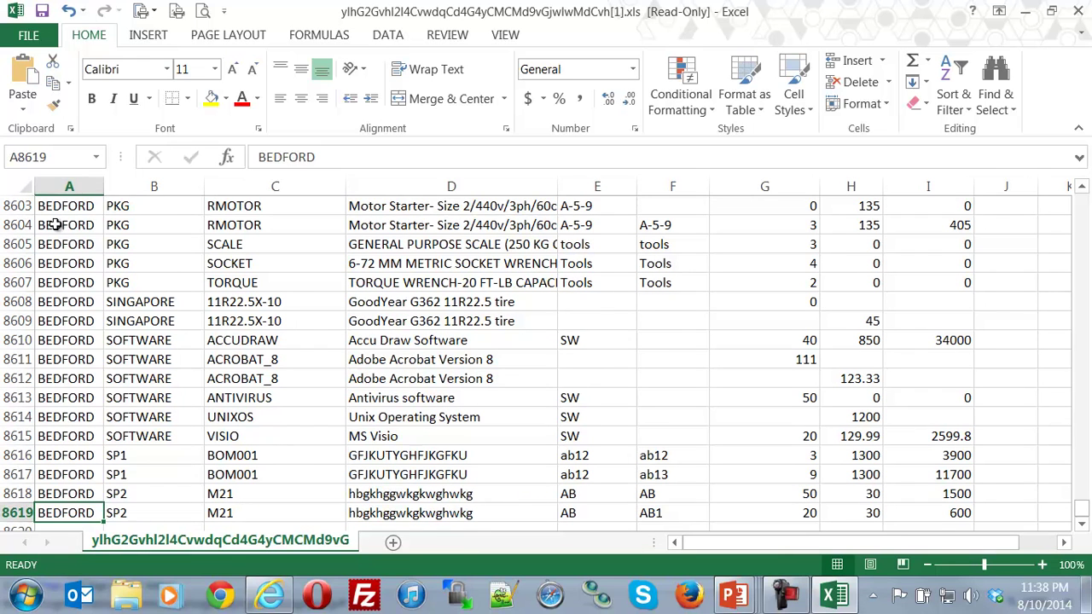
pyautogui.press('Right')
pyautogui.press('Right')
pyautogui.press('Right')
pyautogui.press('Right')
pyautogui.press('Right')
pyautogui.press('Right')
pyautogui.press('Right')
pyautogui.press('Right')
pyautogui.press('Down')
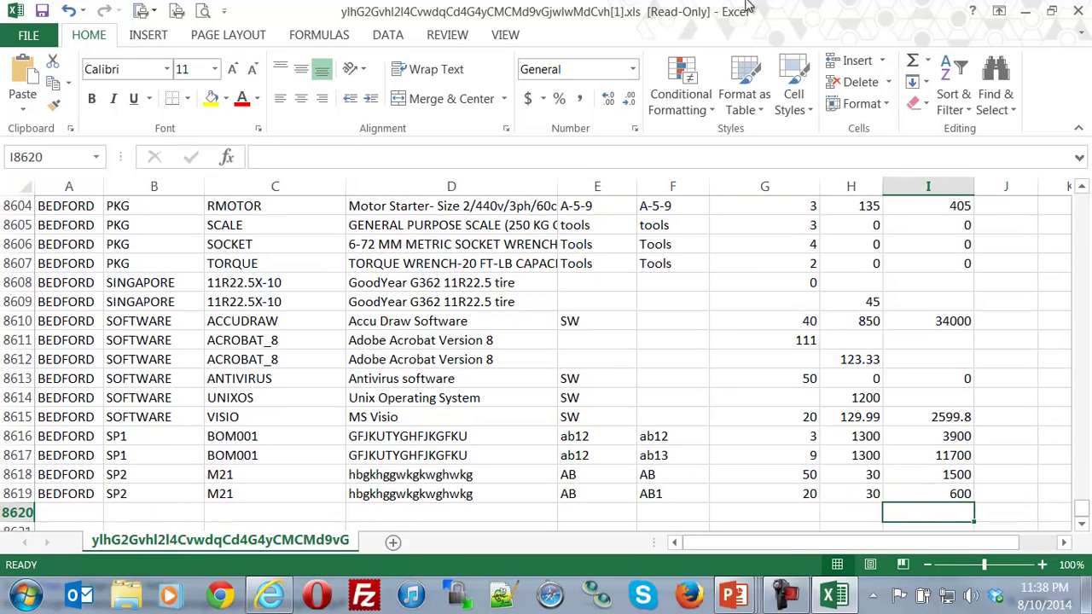
pyautogui.click(917, 67)
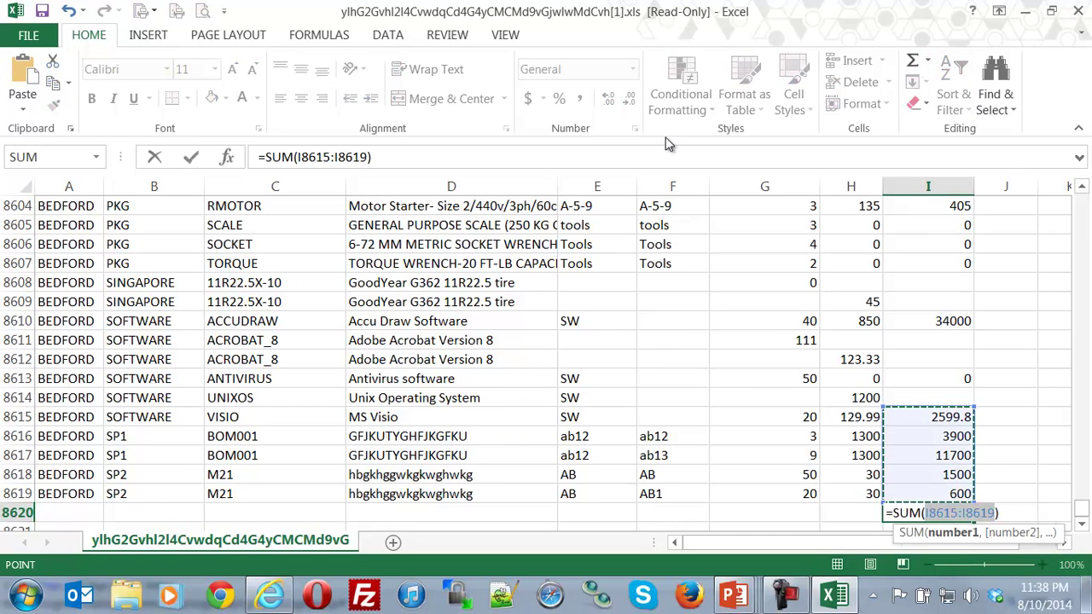
pyautogui.click(337, 159)
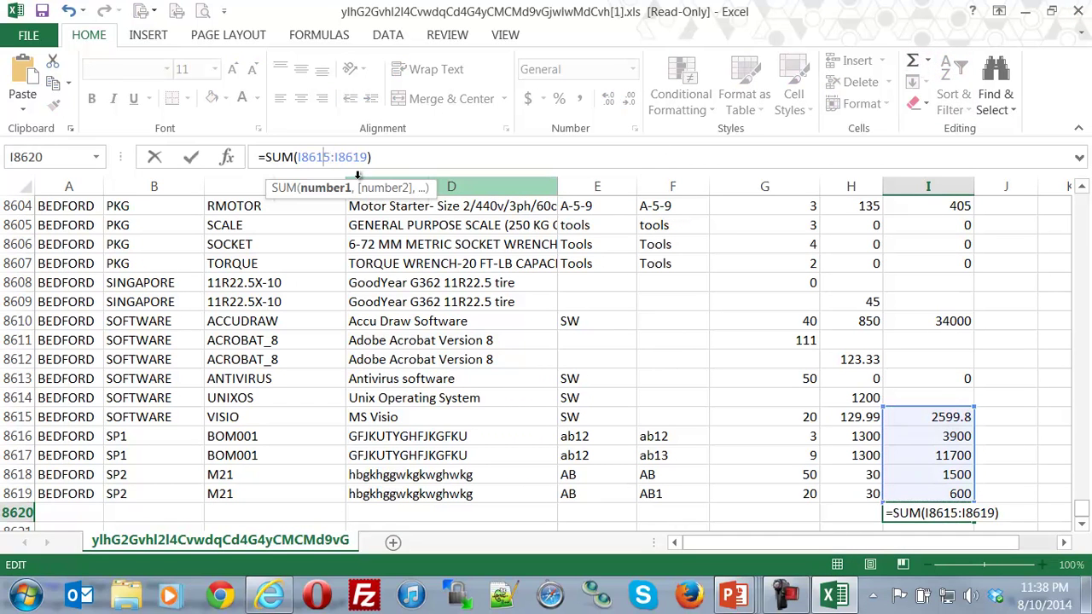
pyautogui.press('BackSpace')
pyautogui.press('BackSpace')
pyautogui.press('BackSpace')
pyautogui.press('BackSpace')
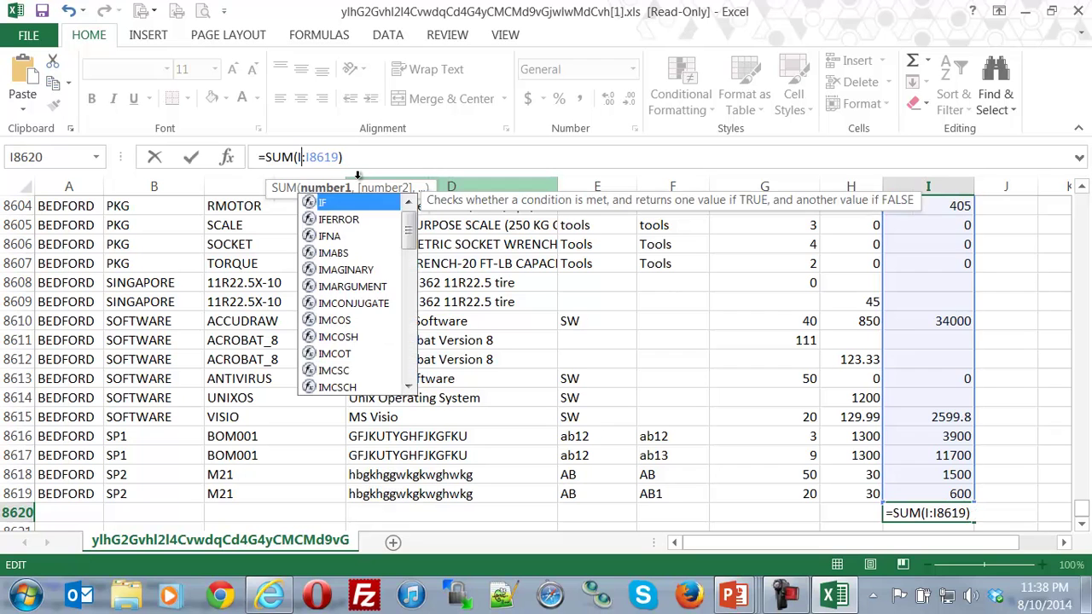
pyautogui.write('2')
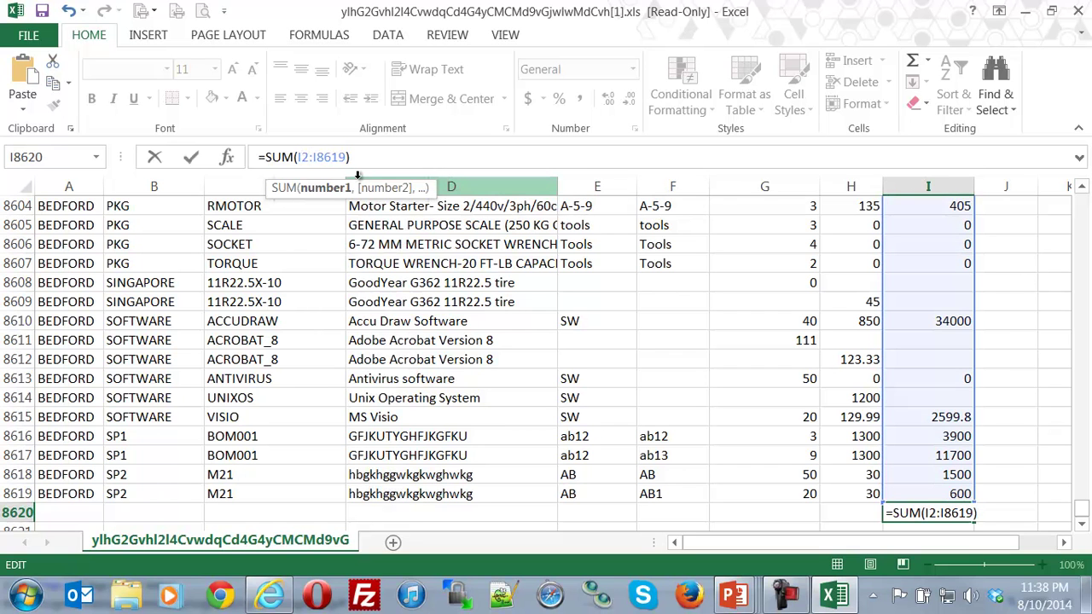
pyautogui.press('Return')
pyautogui.press('Up')
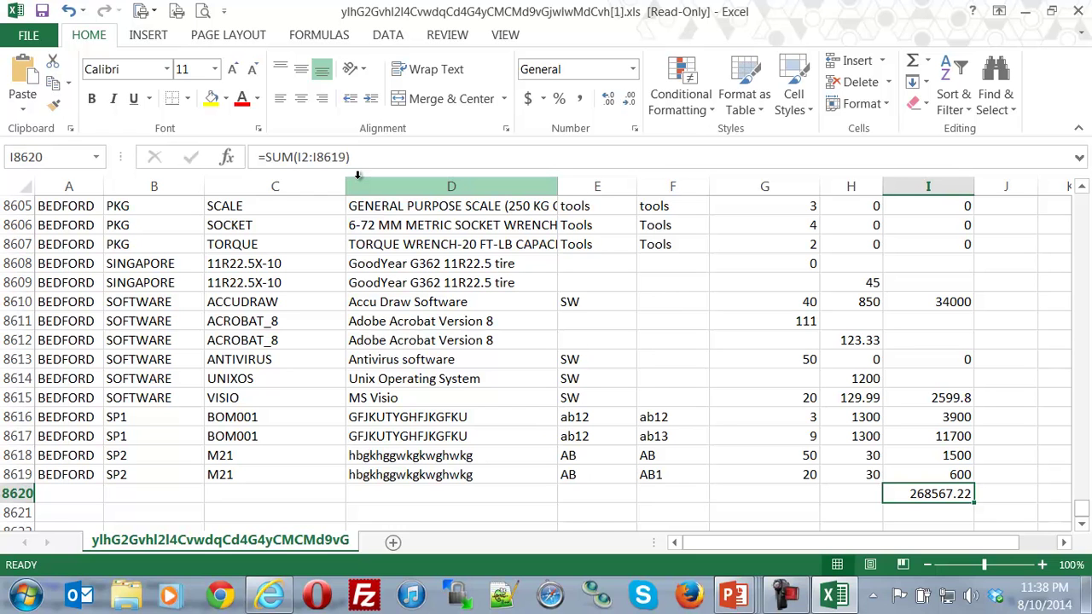
# - Compare the calculated Extended Cost total with the Summary row in the Cognos report viewer, and return to Excel to look over the rows
pyautogui.click(1025, 12)
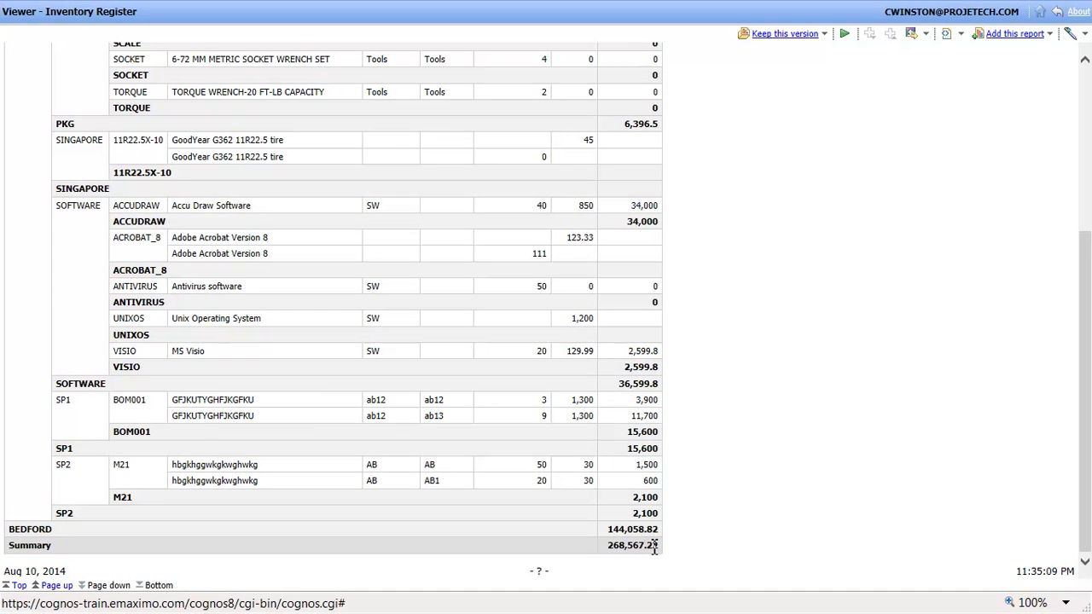
pyautogui.hotkey('alt', 'Tab')
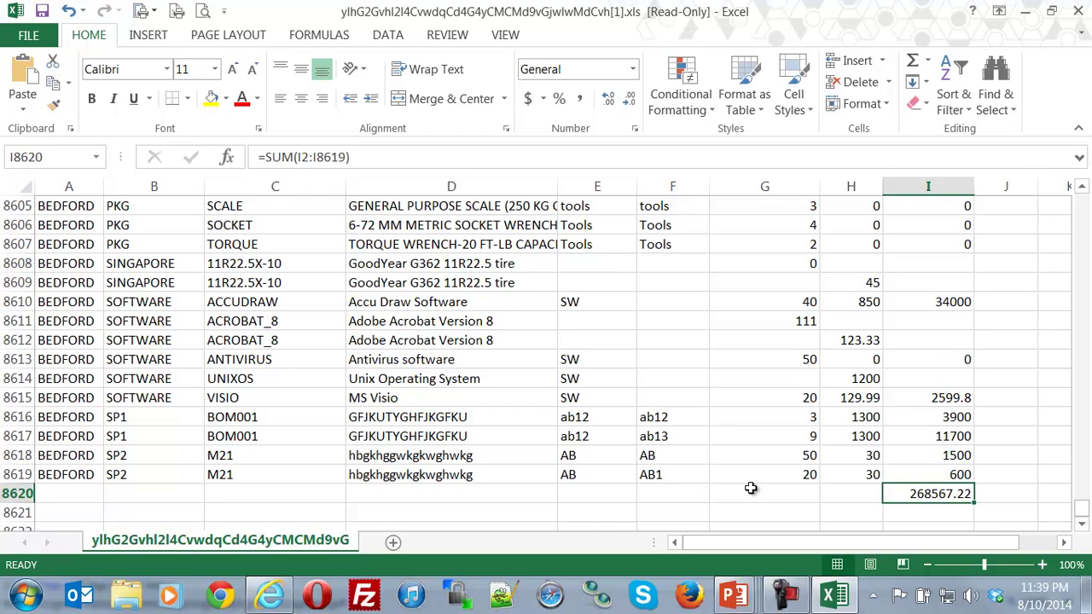
pyautogui.click(1069, 206)
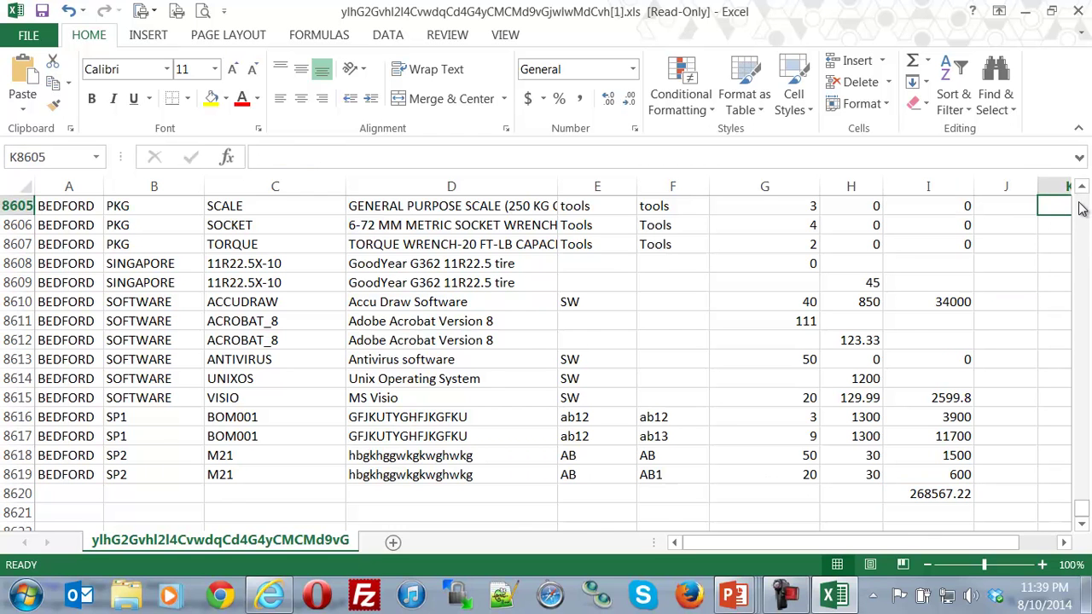
pyautogui.click(1082, 209)
pyautogui.moveTo(1082, 209); pyautogui.dragTo(1082, 209)
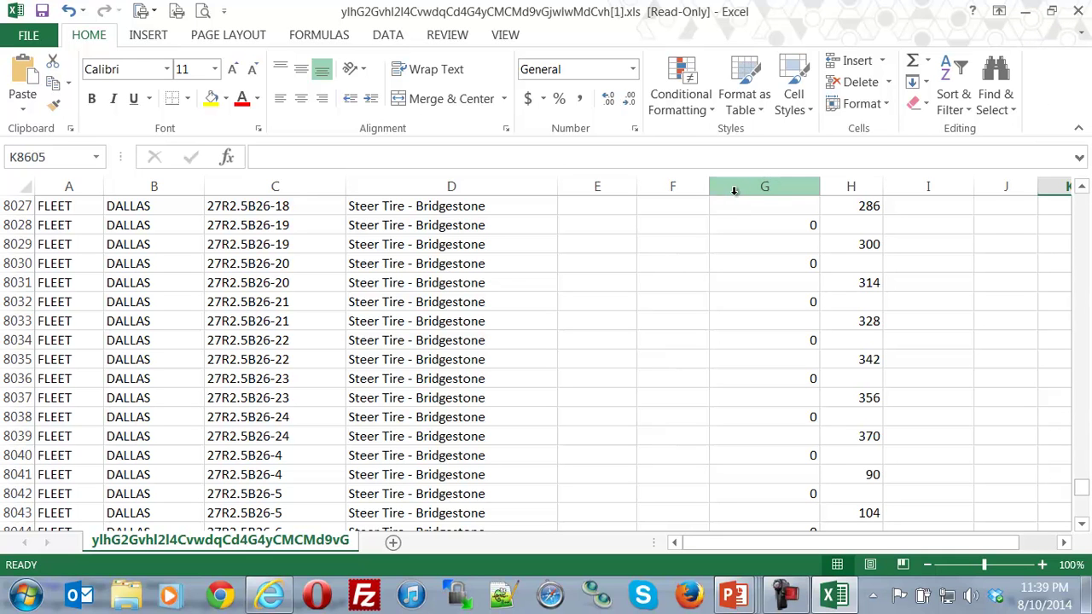
# - Close the CSV workbook without saving and leave the report viewer for the Inventory Details folder
pyautogui.click(1077, 11)
pyautogui.click(546, 324)
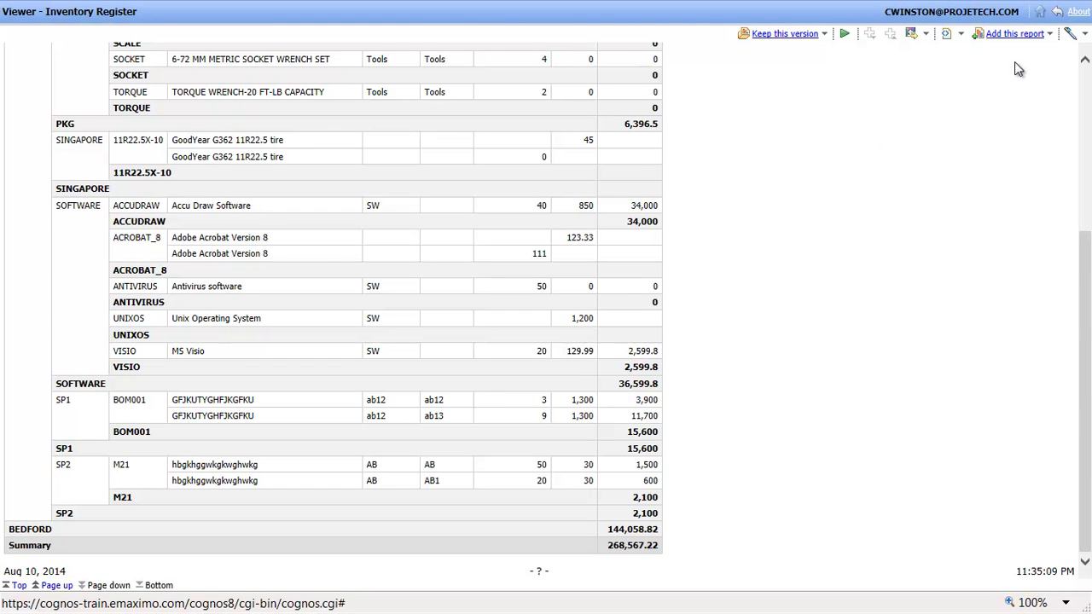
pyautogui.click(1058, 12)
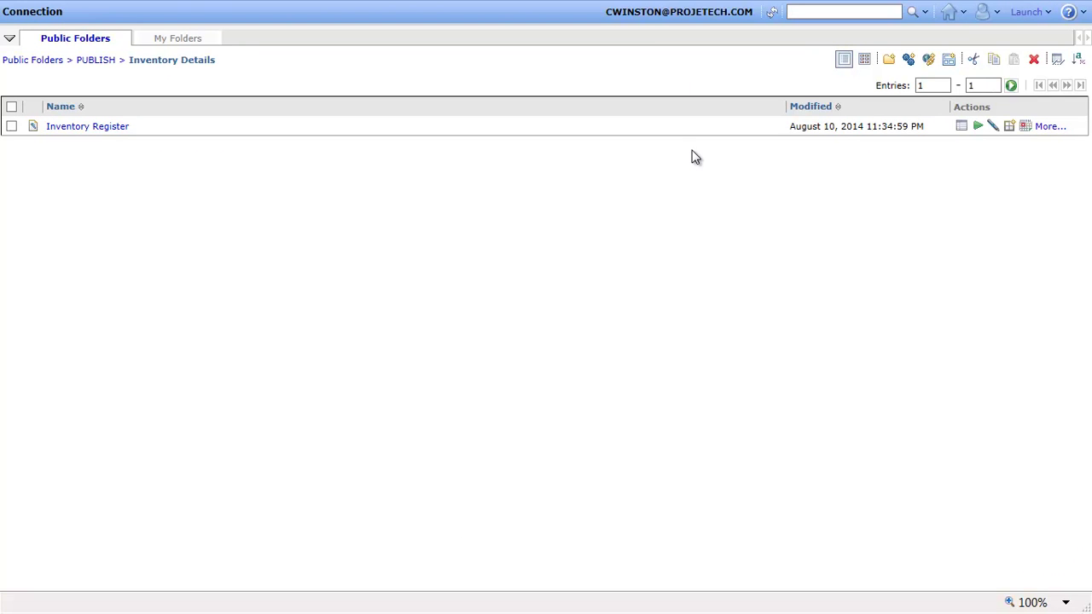
pyautogui.hotkey('alt', 'Tab')
pyautogui.hotkey('alt', 'Tab')
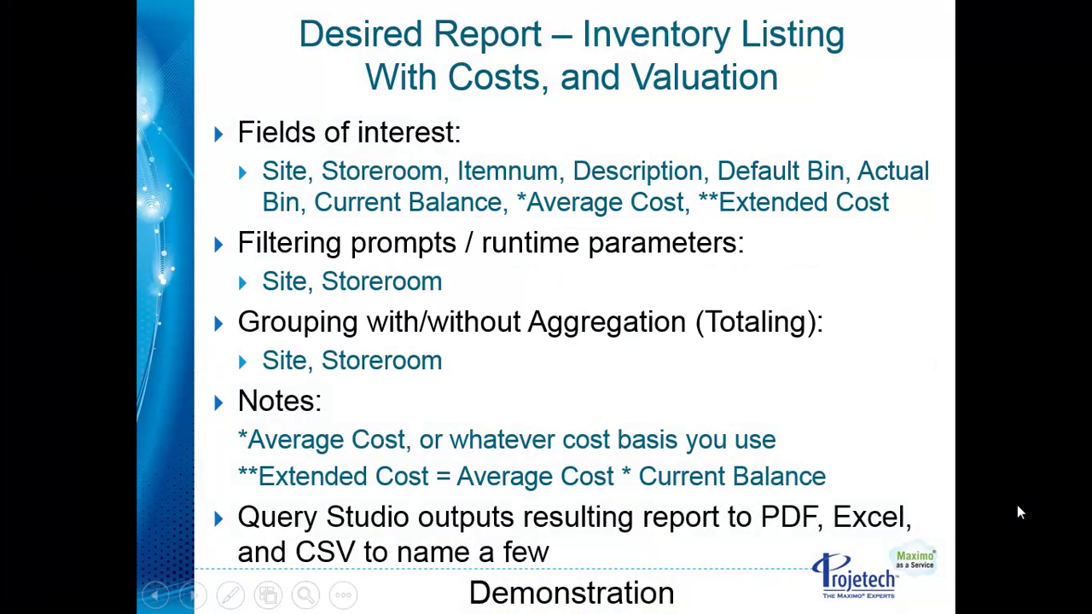
pyautogui.click(1018, 506)
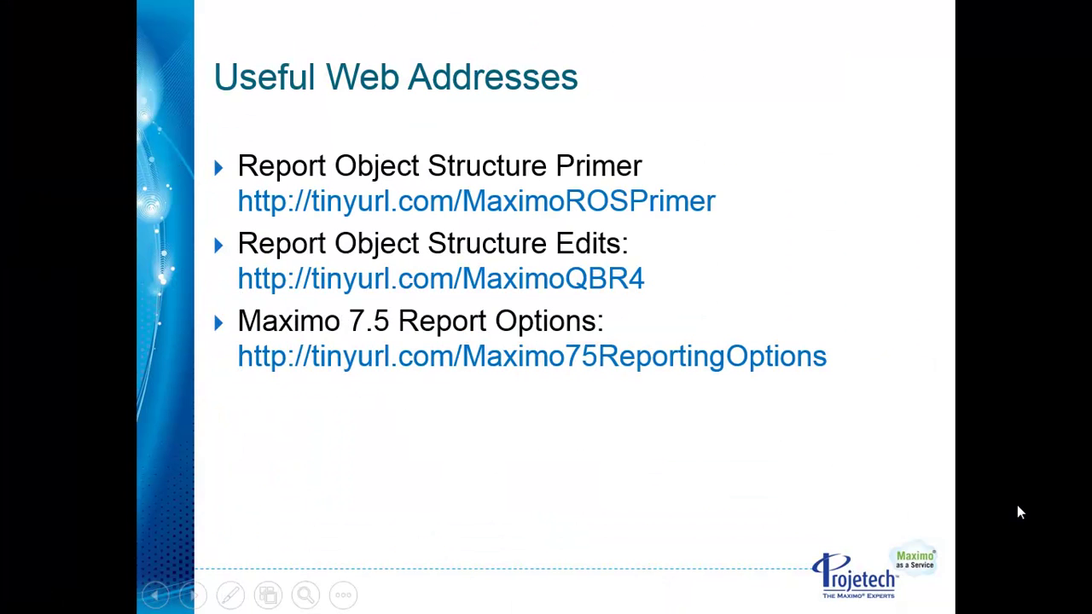